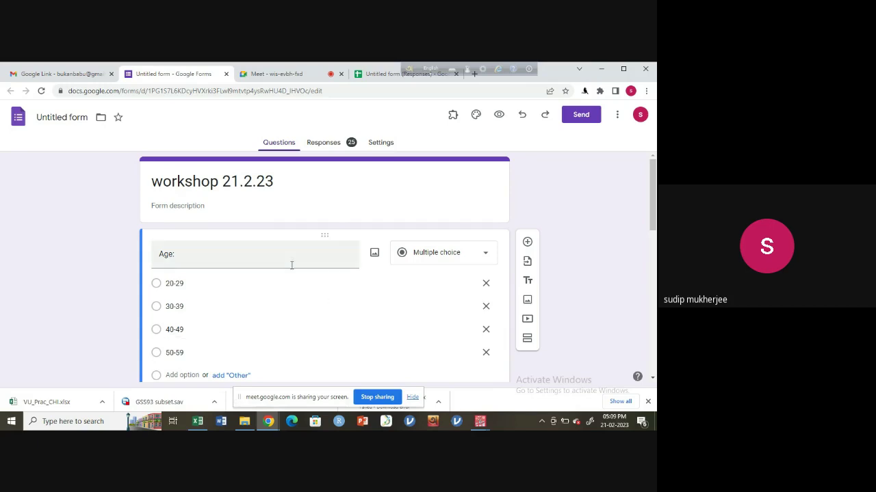
Review the workshop form's questions, from age, gender and work experience down to the agreement grid.
{"action": "scroll", "coordinate": [291, 267], "scroll_direction": "down", "scroll_amount": 5}
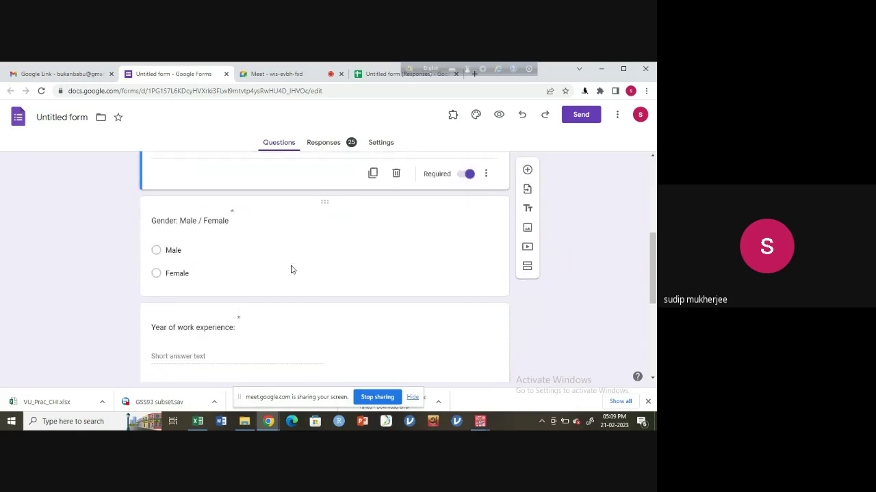
{"action": "scroll", "coordinate": [331, 306], "scroll_direction": "down", "scroll_amount": 1}
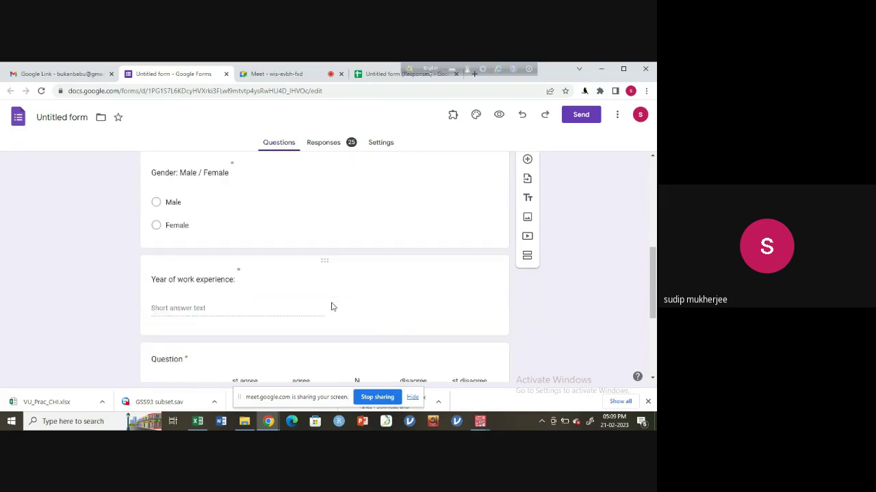
{"action": "scroll", "coordinate": [331, 306], "scroll_direction": "down", "scroll_amount": 2}
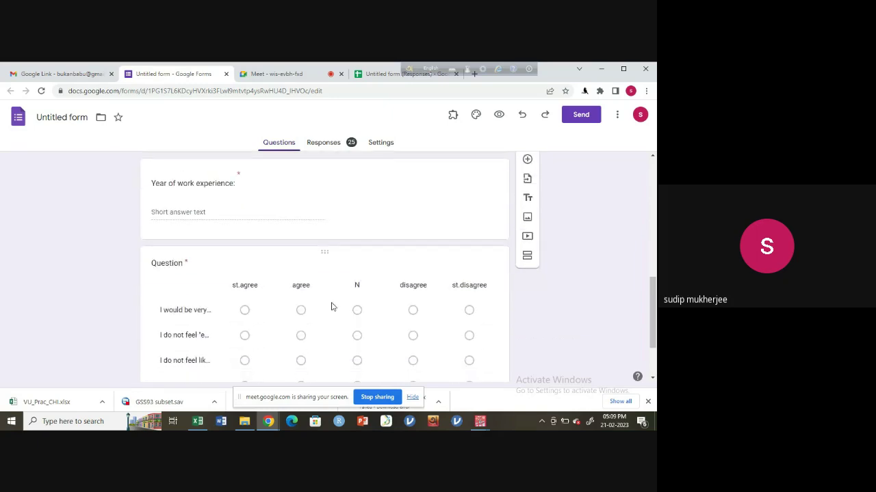
{"action": "scroll", "coordinate": [331, 306], "scroll_direction": "down", "scroll_amount": 2}
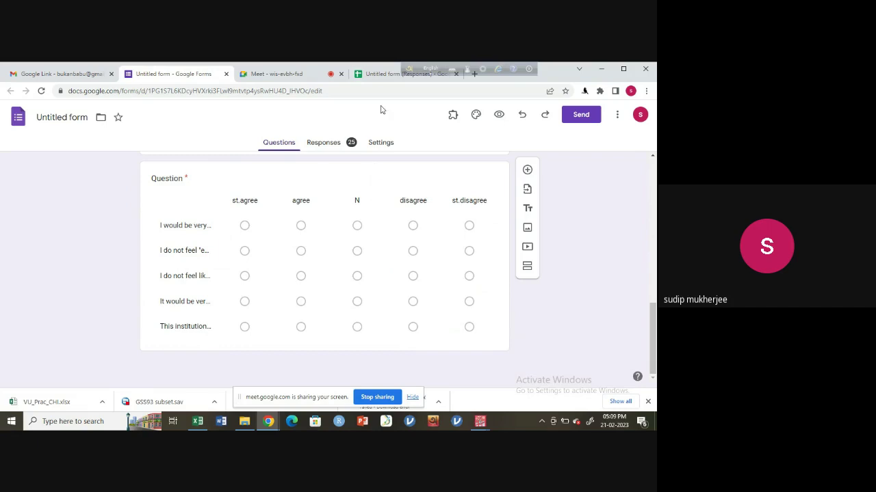
Examine the collected answers in the form's linked Google Sheets response spreadsheet.
{"action": "left_click", "coordinate": [373, 76]}
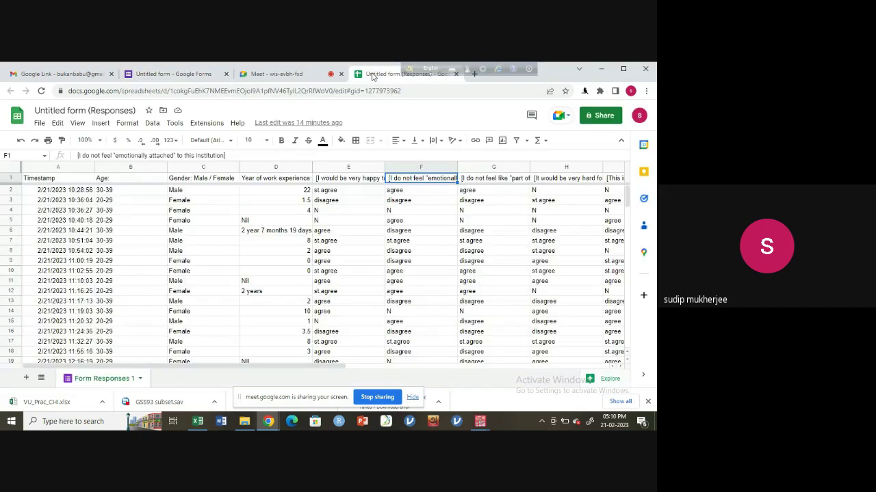
{"action": "scroll", "coordinate": [431, 284], "scroll_direction": "down", "scroll_amount": 1}
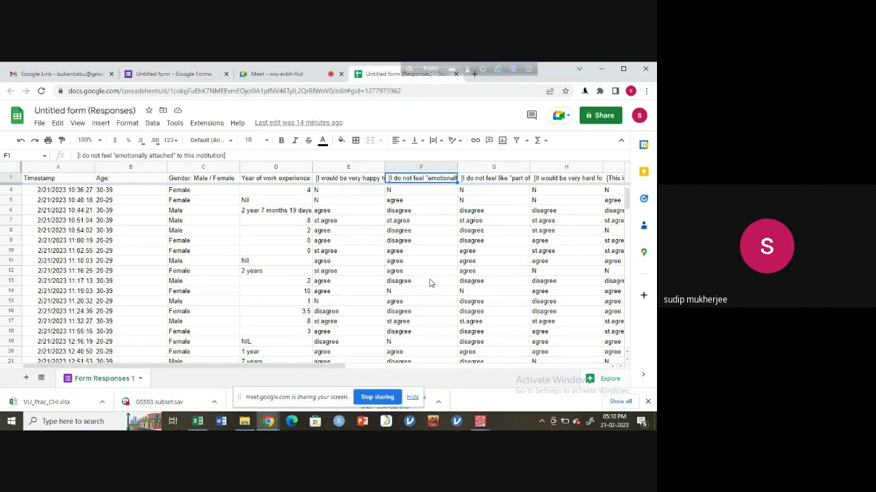
{"action": "scroll", "coordinate": [430, 283], "scroll_direction": "up", "scroll_amount": 1}
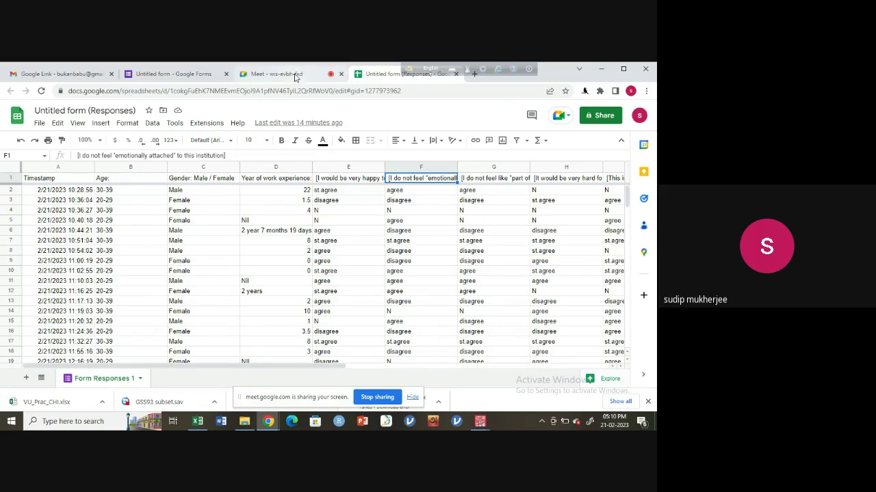
Close the form editor's browser tab and switch to the form responses CSV in Excel, showing its first rows.
{"action": "left_click", "coordinate": [216, 75]}
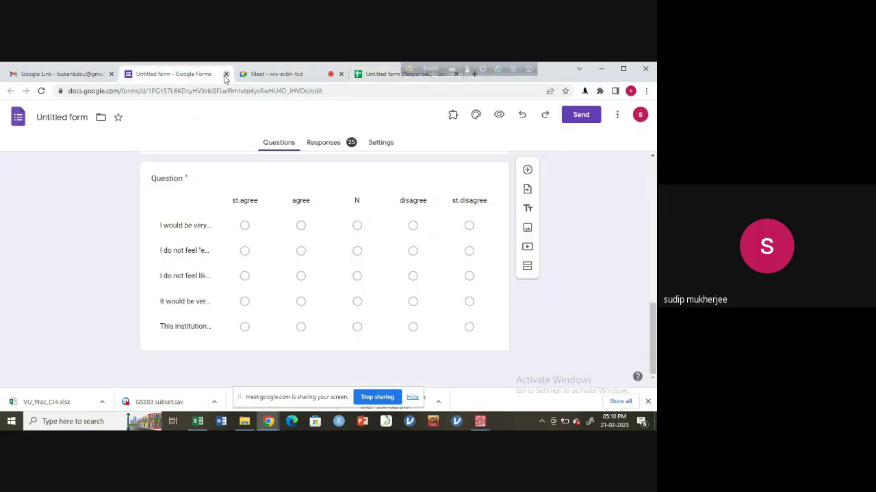
{"action": "left_click", "coordinate": [225, 74]}
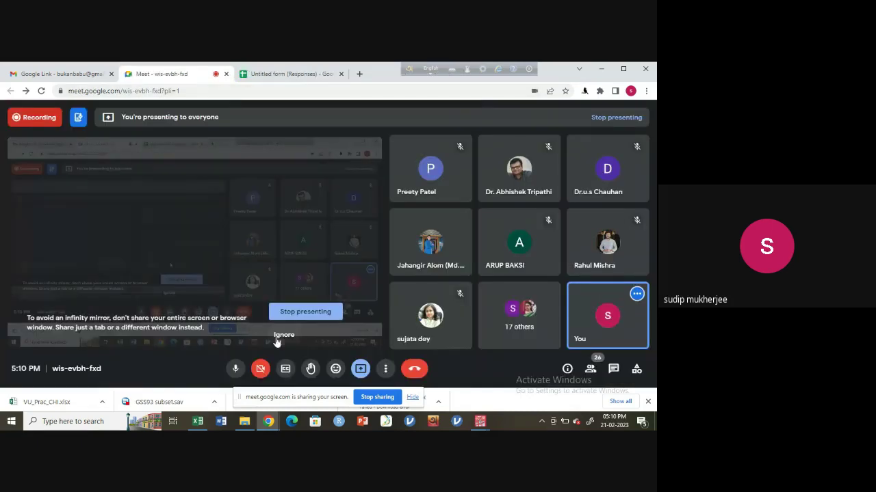
{"action": "left_click", "coordinate": [197, 422]}
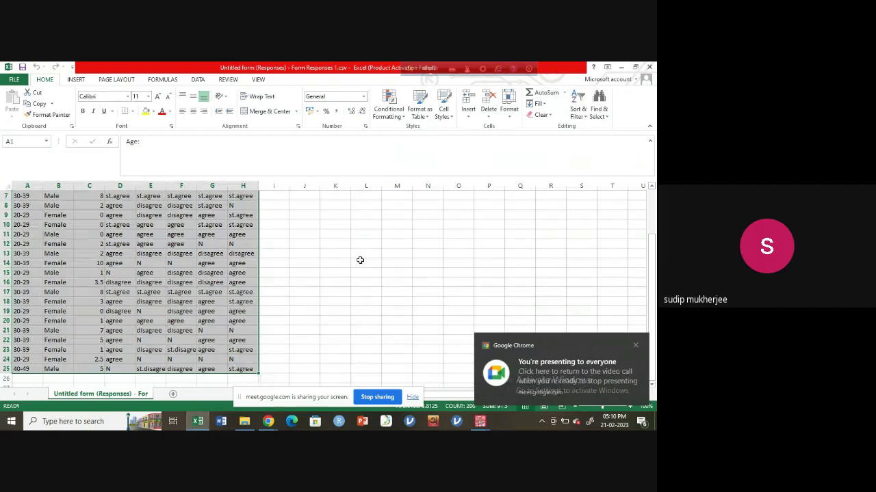
{"action": "scroll", "coordinate": [360, 260], "scroll_direction": "up", "scroll_amount": 2}
{"action": "left_click", "coordinate": [360, 260]}
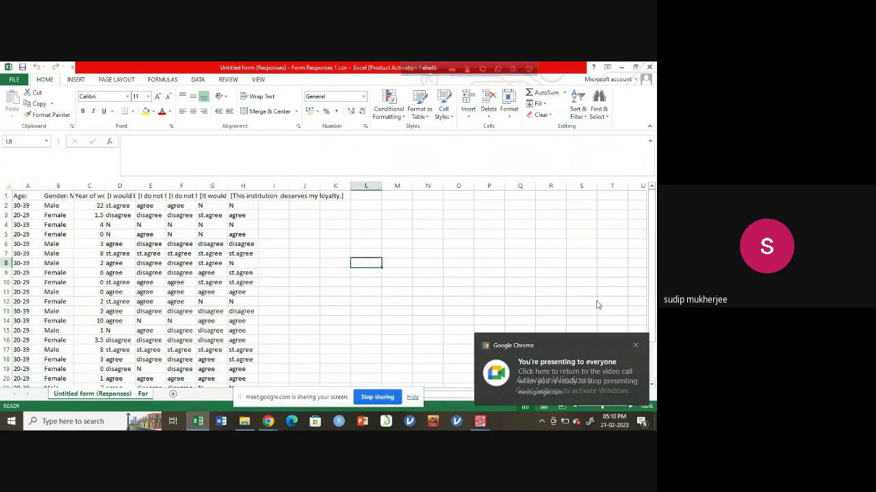
{"action": "left_click", "coordinate": [635, 346]}
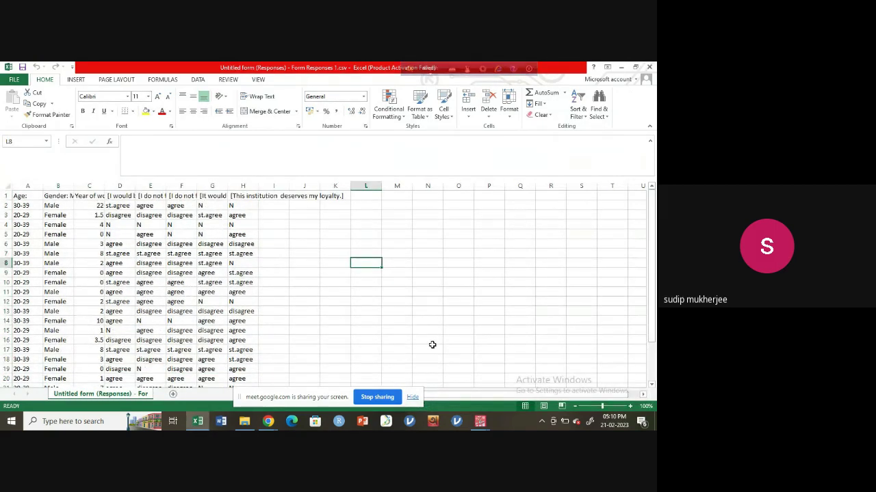
Enlarge the responses worksheet to 190% and bring the data into view from column A, with the screen-sharing bar hidden.
{"action": "left_click", "coordinate": [610, 406]}
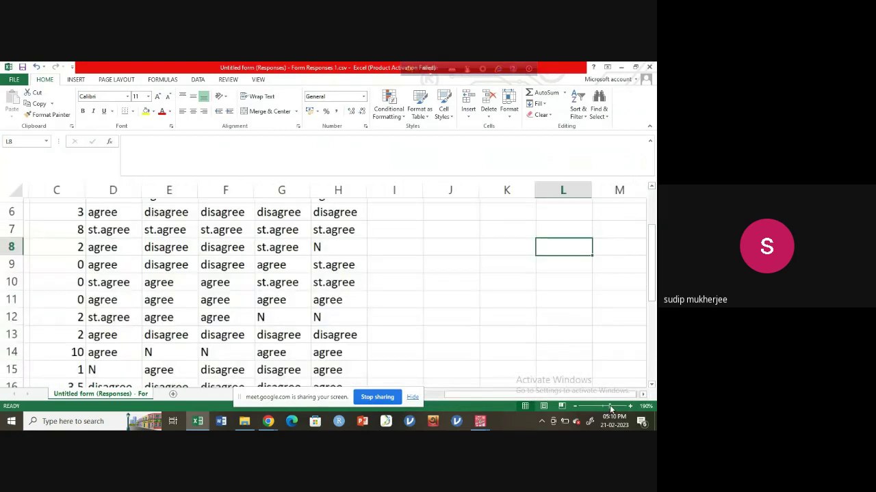
{"action": "scroll", "coordinate": [147, 287], "scroll_direction": "up", "scroll_amount": 2}
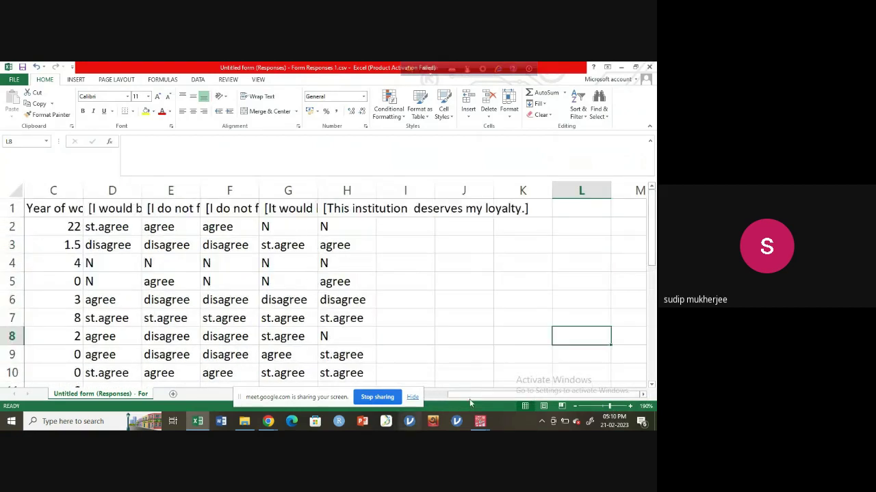
{"action": "left_click_drag", "start_coordinate": [453, 395], "coordinate": [413, 398]}
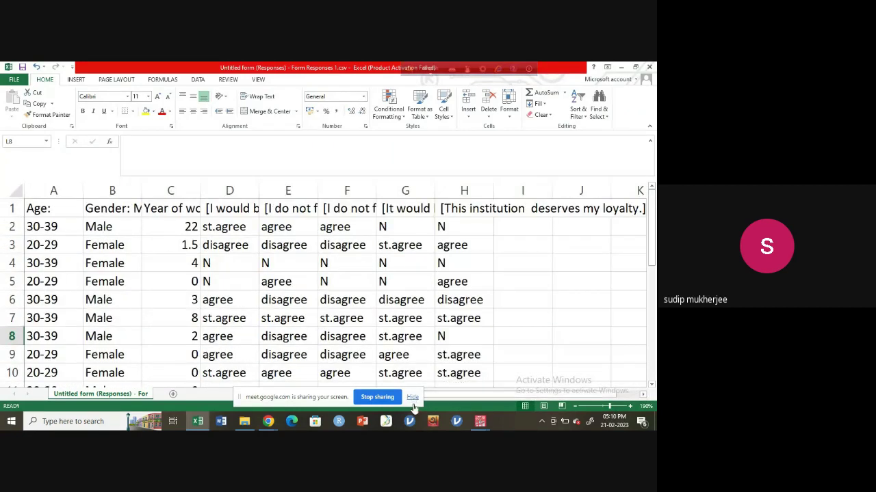
{"action": "left_click", "coordinate": [413, 398]}
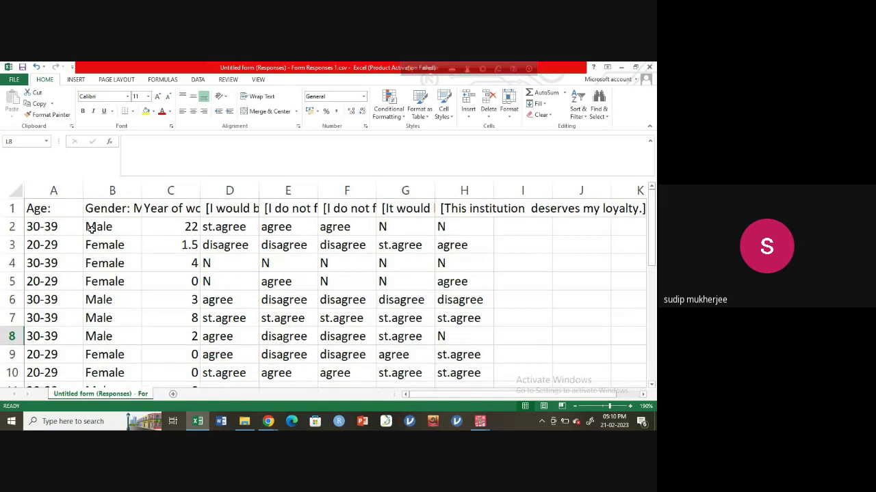
{"action": "left_click", "coordinate": [151, 231]}
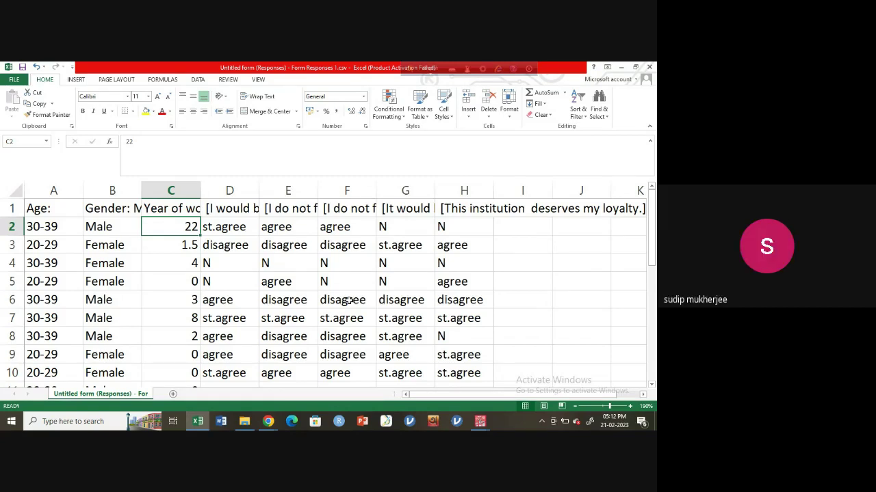
Switch to the empty SPSS data editor and import the Excel file vu1.xls from the Desktop.
{"action": "left_click", "coordinate": [485, 425]}
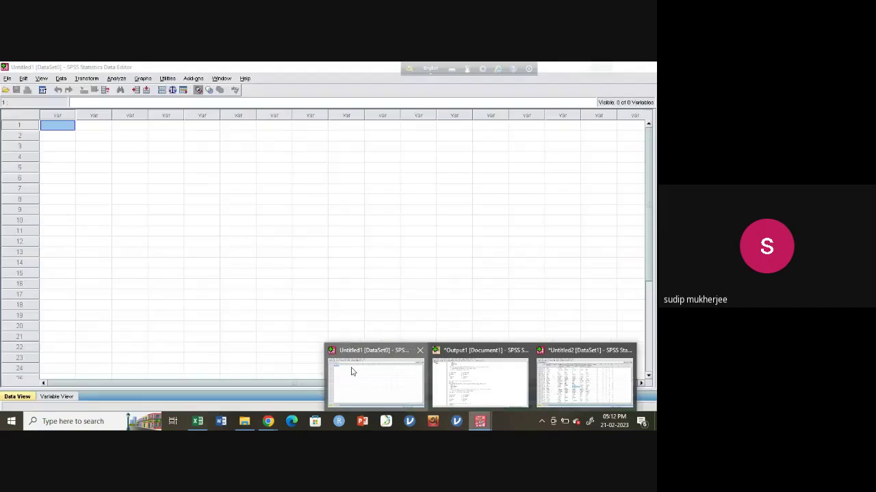
{"action": "left_click", "coordinate": [351, 369]}
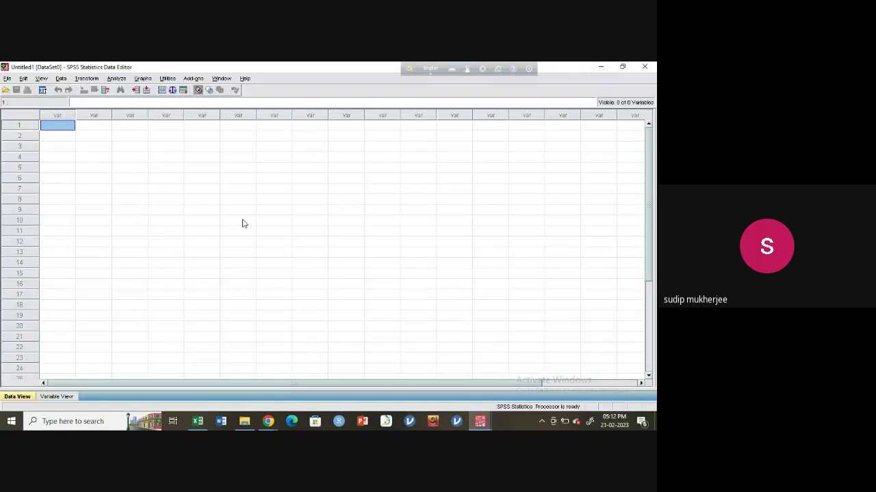
{"action": "left_click", "coordinate": [7, 78]}
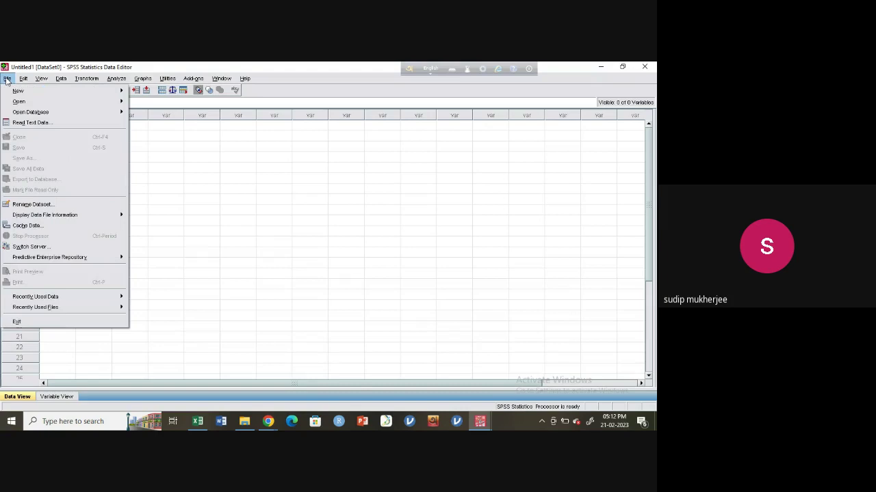
{"action": "mouse_move", "coordinate": [31, 101]}
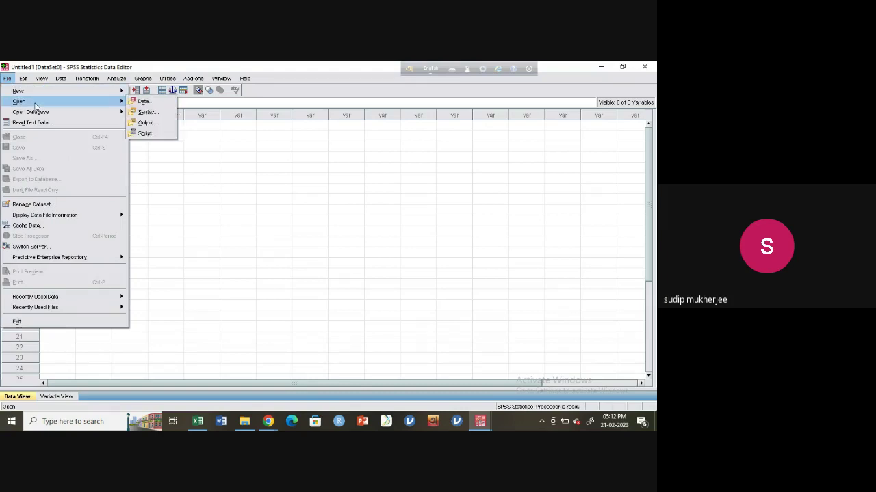
{"action": "left_click", "coordinate": [159, 100]}
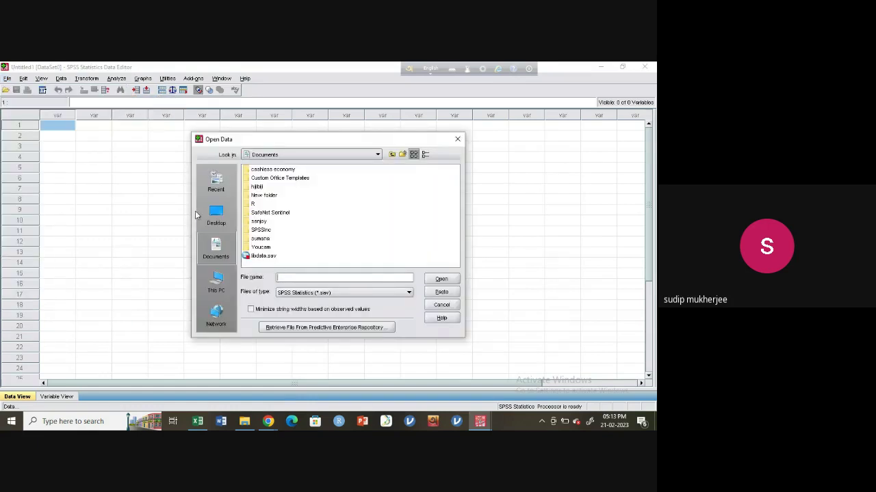
{"action": "left_click", "coordinate": [217, 217]}
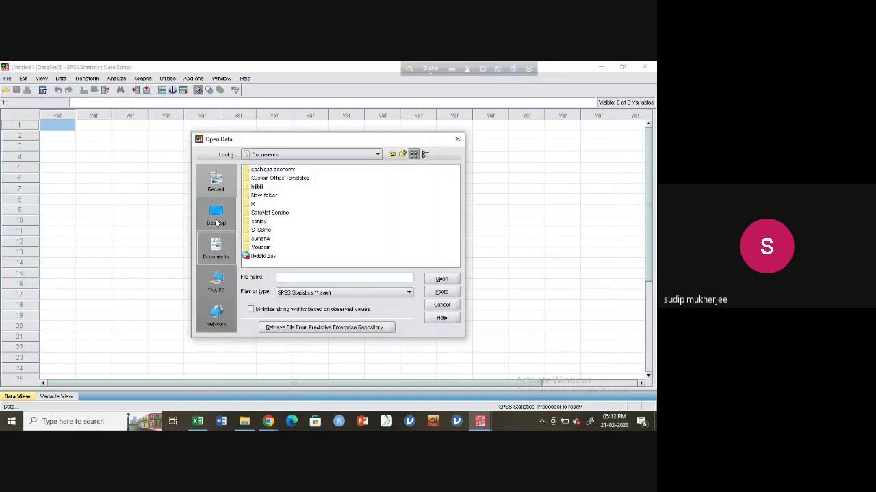
{"action": "left_click", "coordinate": [409, 293]}
{"action": "left_click", "coordinate": [321, 327]}
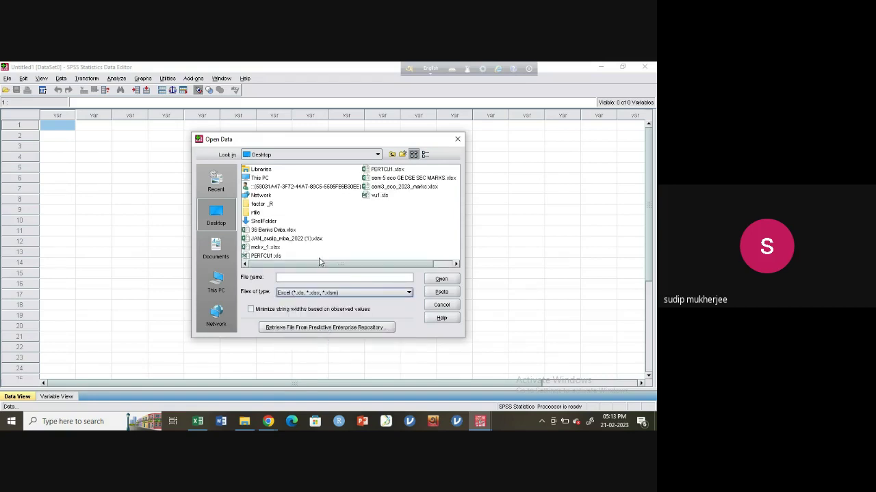
{"action": "left_click", "coordinate": [386, 197]}
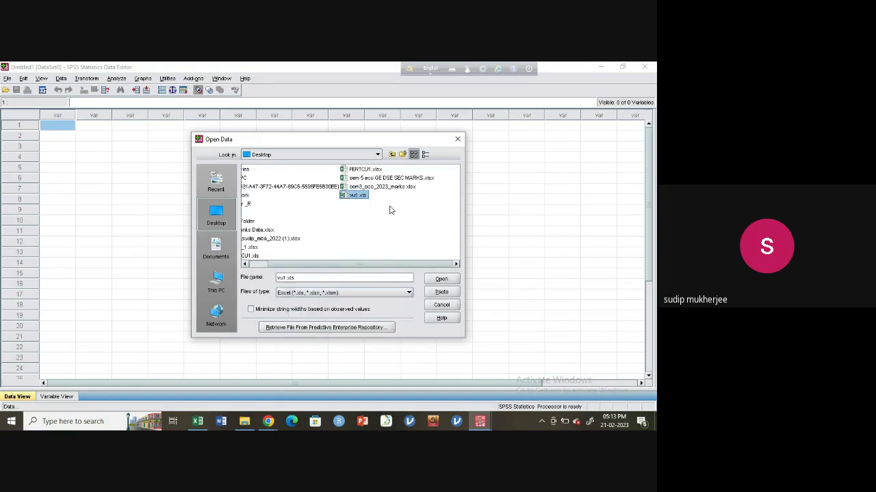
{"action": "left_click", "coordinate": [446, 280]}
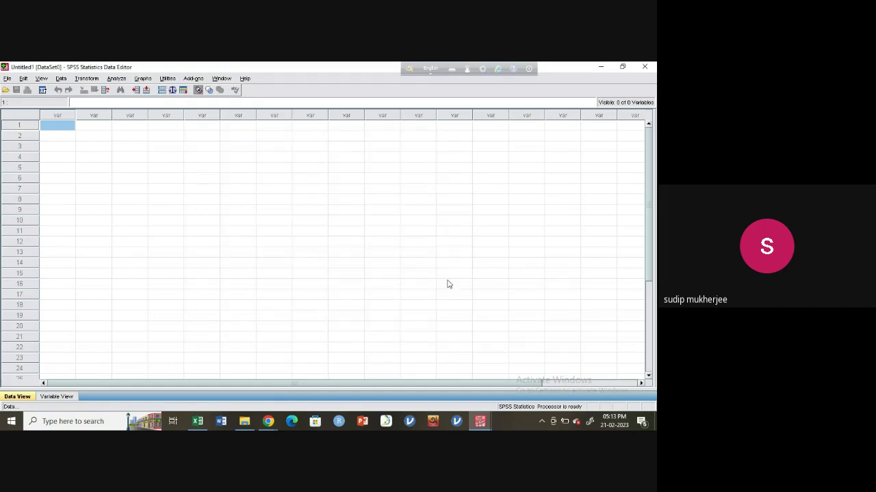
{"action": "left_click", "coordinate": [293, 289]}
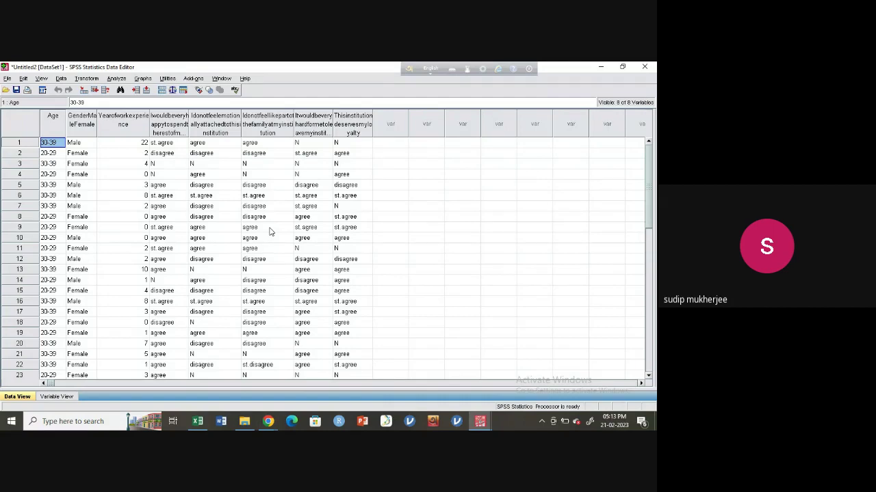
Switch to the Google Meet call and stop presenting the screen.
{"action": "left_click", "coordinate": [269, 421]}
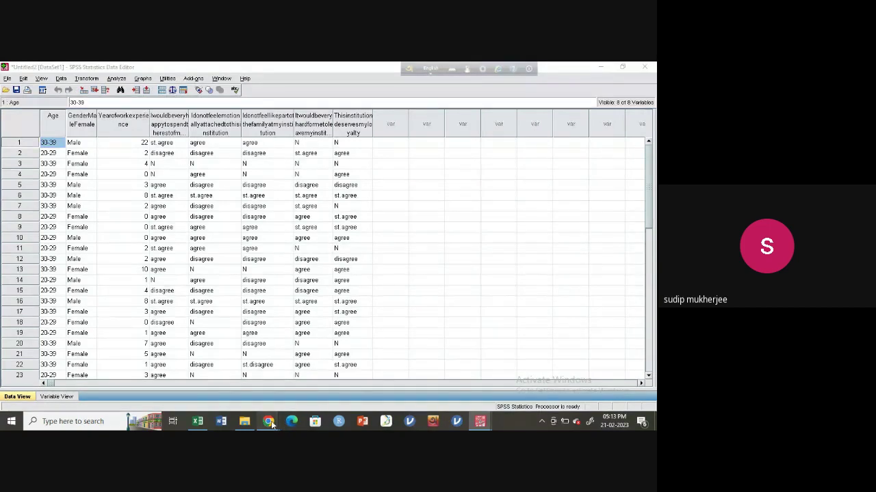
{"action": "left_click", "coordinate": [215, 359]}
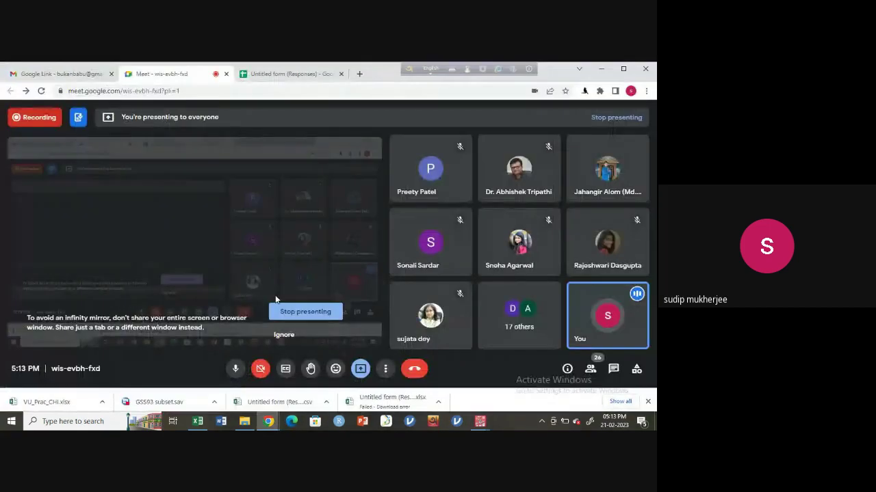
{"action": "left_click", "coordinate": [319, 315]}
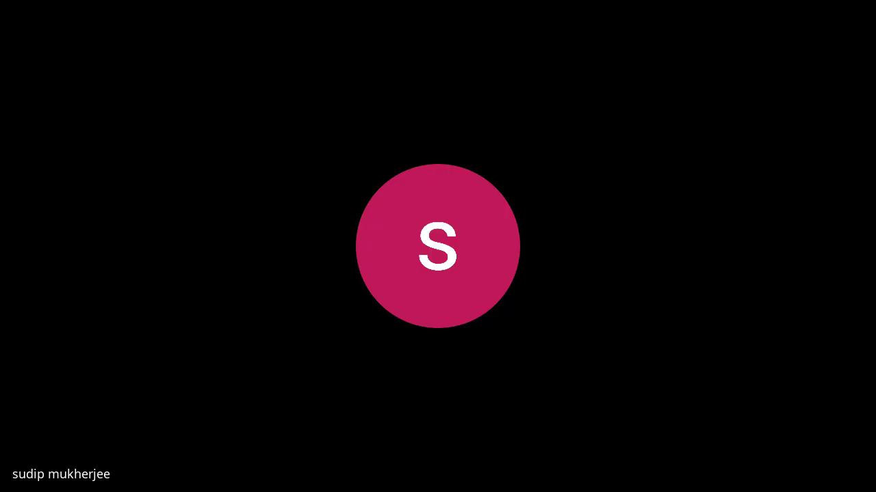
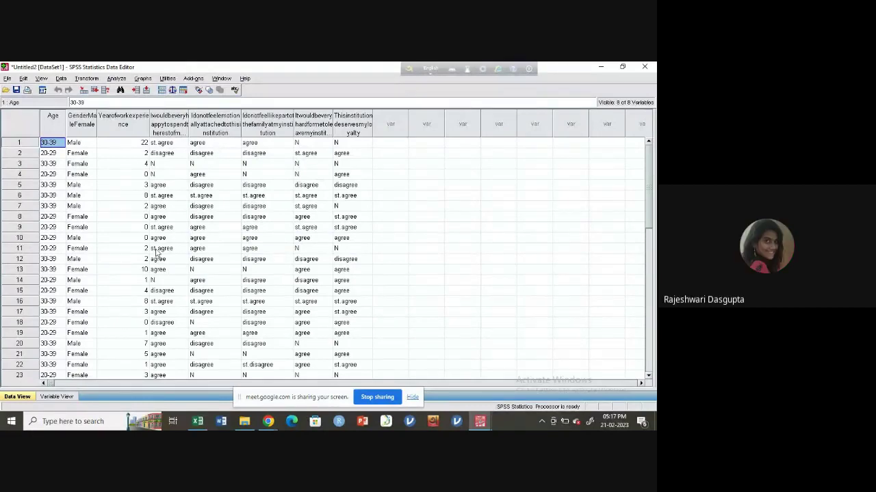
Examine the imported variables' definitions in SPSS Variable View and minimize the data editor window.
{"action": "left_click", "coordinate": [56, 398]}
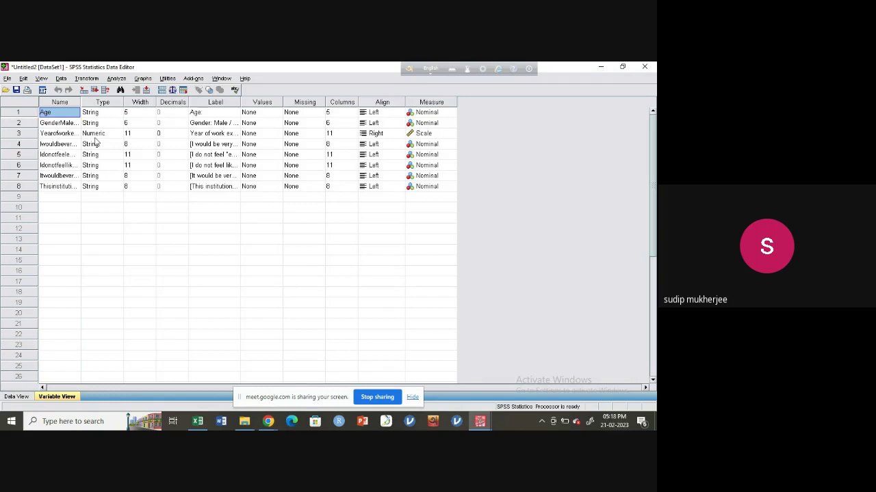
{"action": "mouse_move", "coordinate": [267, 425]}
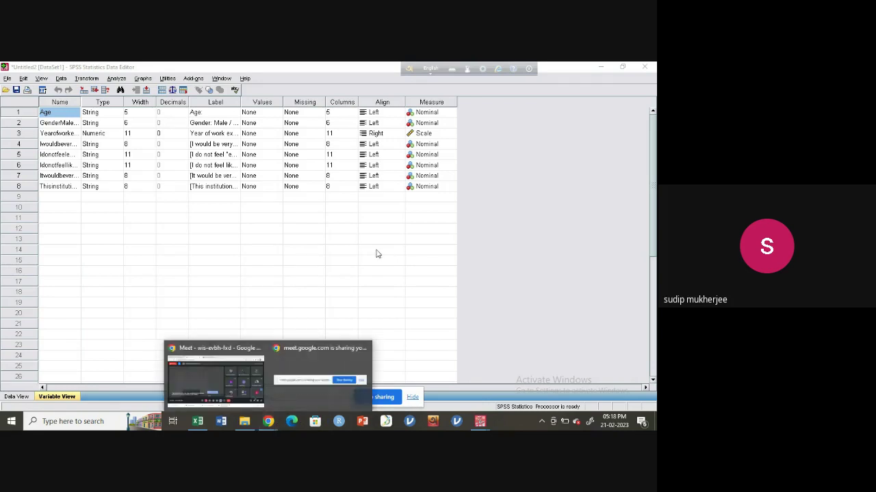
{"action": "key", "text": "ctrl+t"}
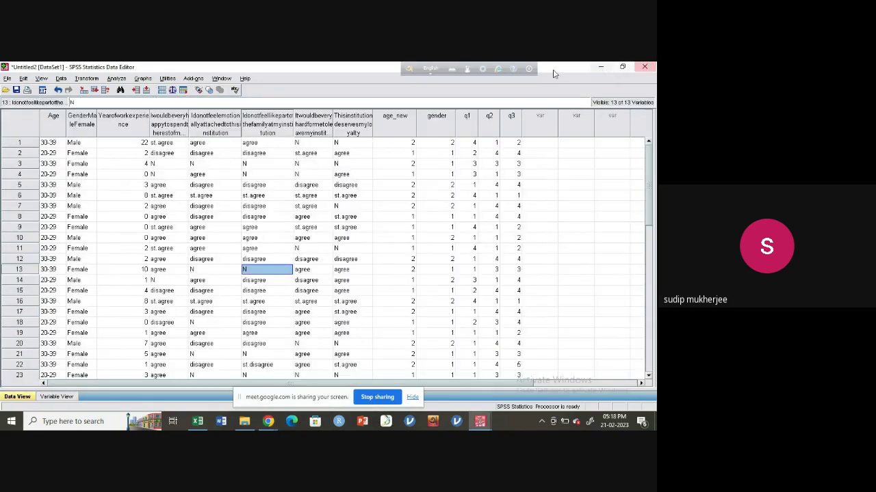
{"action": "left_click", "coordinate": [600, 68]}
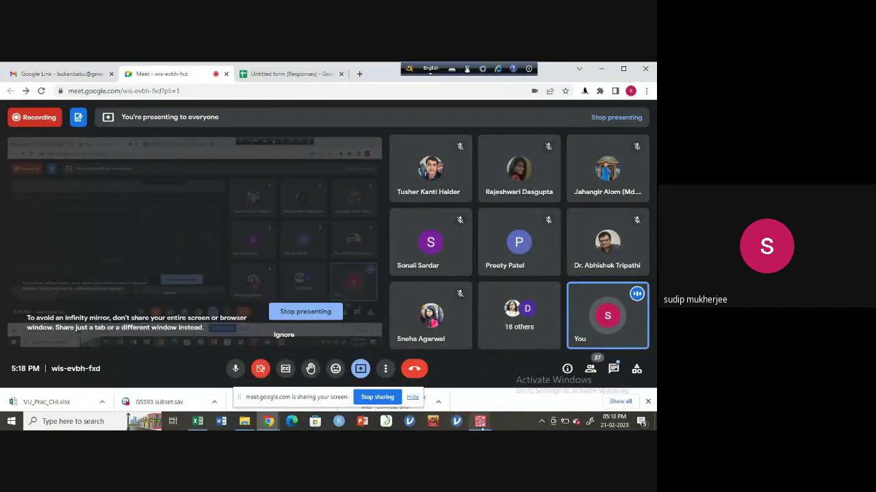
Hide the screen-sharing bar and switch to the SPSS data editor holding the imported survey data.
{"action": "mouse_move", "coordinate": [482, 426]}
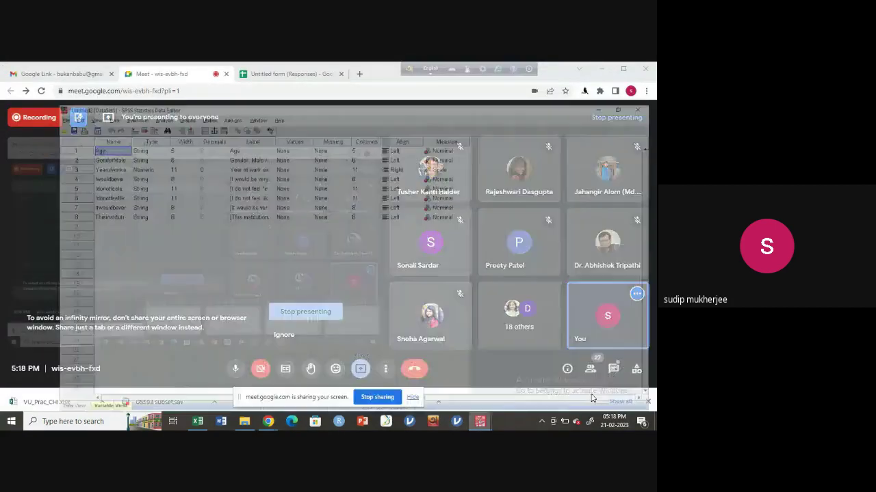
{"action": "left_click", "coordinate": [592, 398]}
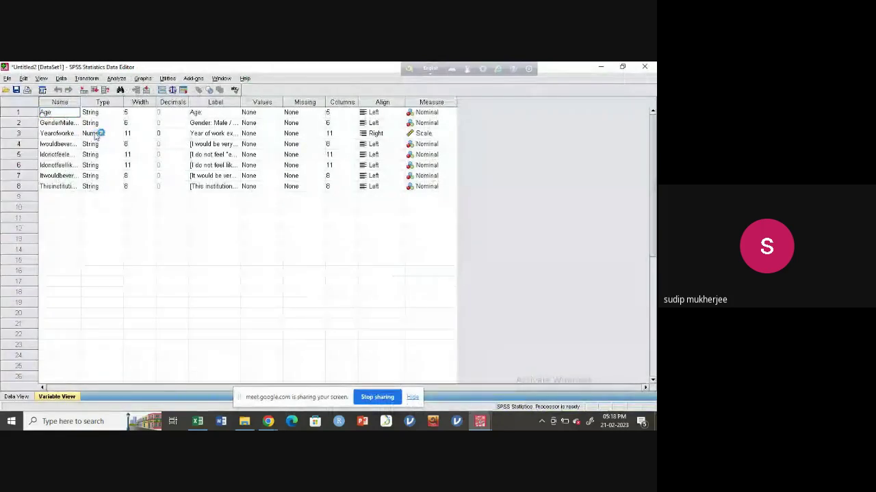
{"action": "key", "text": "alt+Tab"}
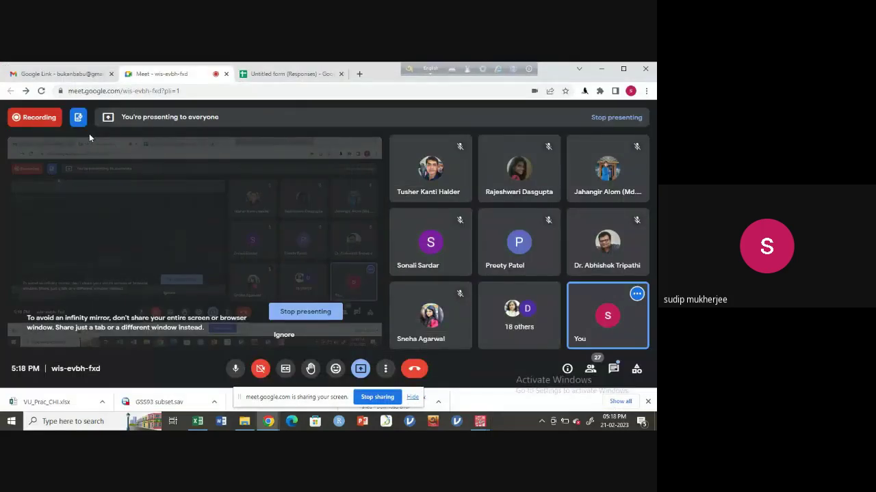
{"action": "left_click", "coordinate": [412, 398]}
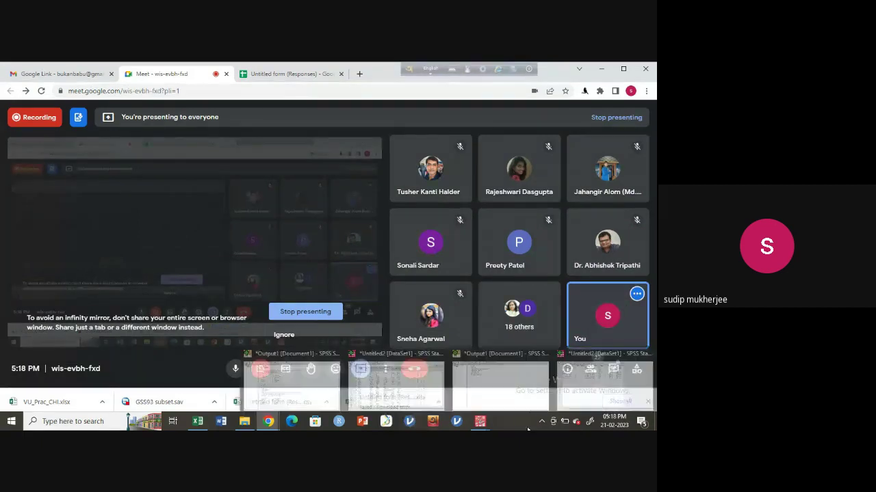
{"action": "left_click", "coordinate": [614, 386]}
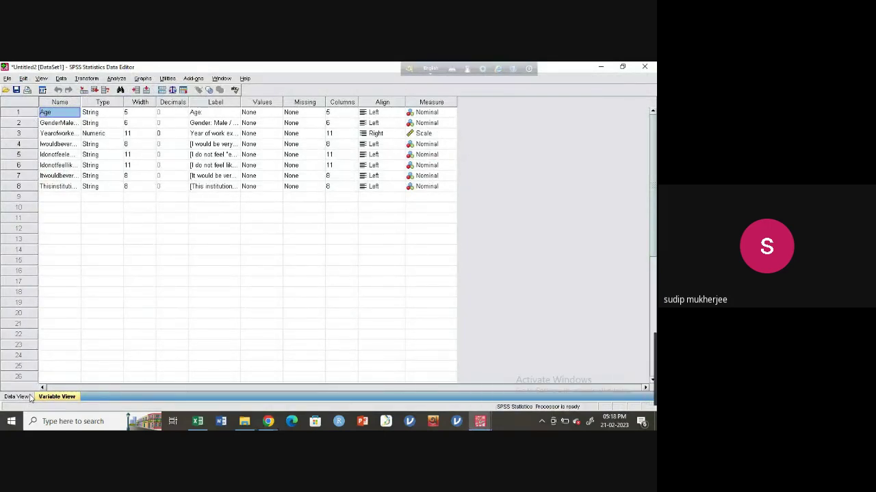
Compare the imported responses in Data View with the variable definitions in Variable View, ending in Data View.
{"action": "left_click", "coordinate": [28, 397]}
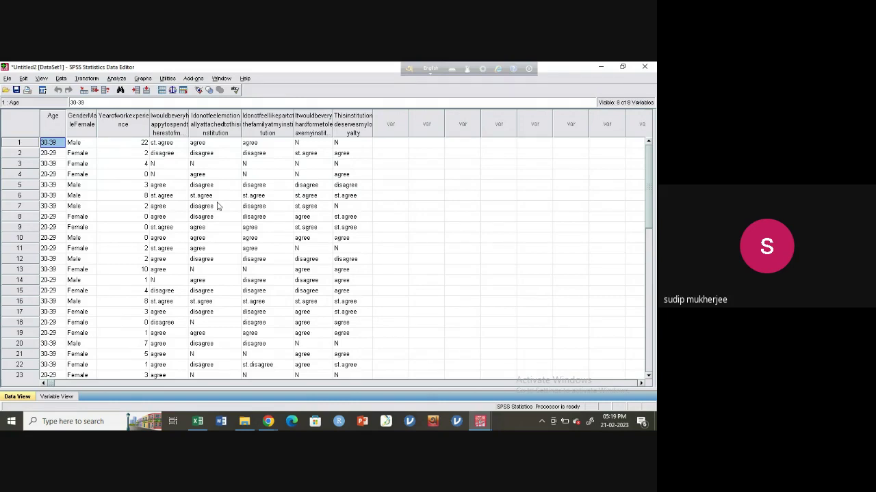
{"action": "left_click", "coordinate": [58, 398]}
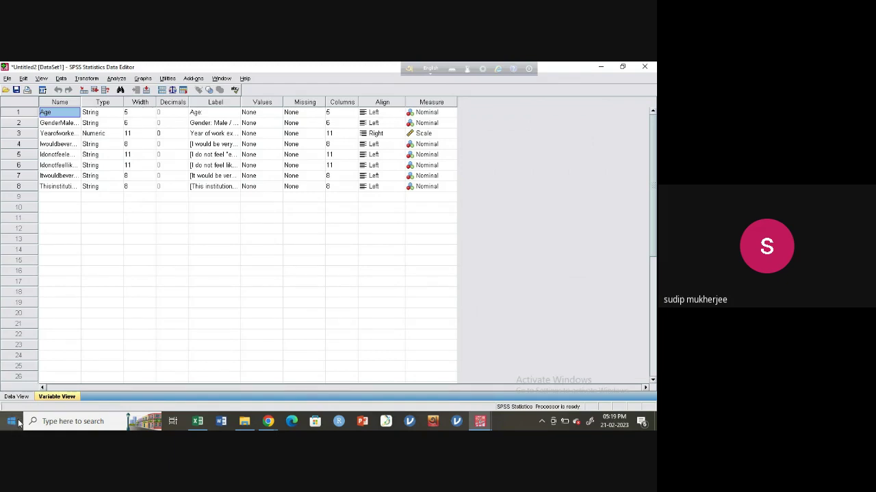
{"action": "left_click", "coordinate": [30, 397]}
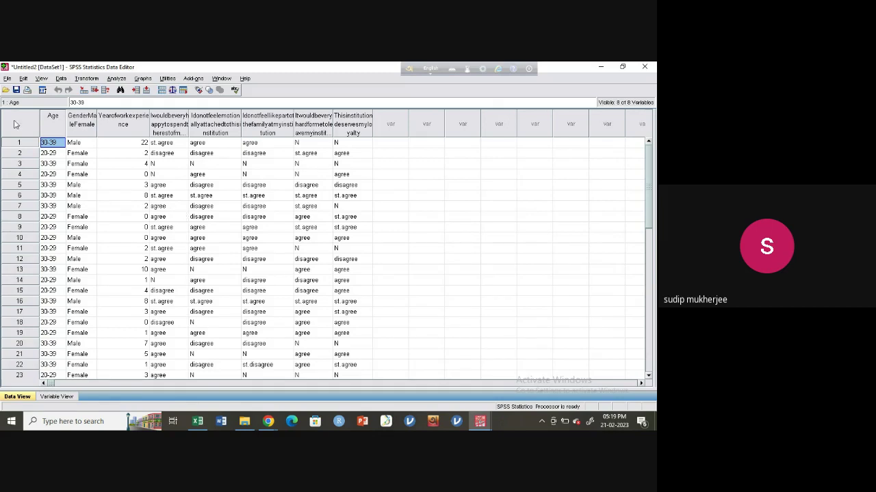
Open Automatic Recode and select the Gender: Male / Female variable as the one to recode.
{"action": "left_click", "coordinate": [80, 79]}
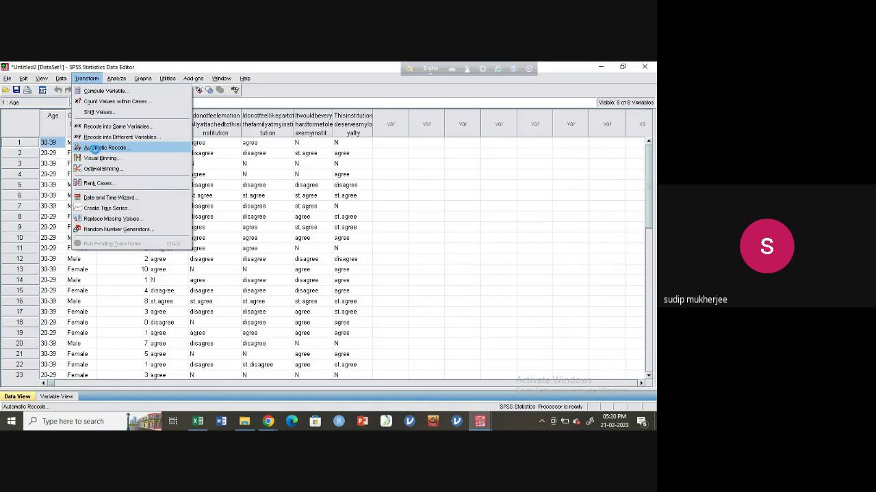
{"action": "left_click", "coordinate": [97, 148]}
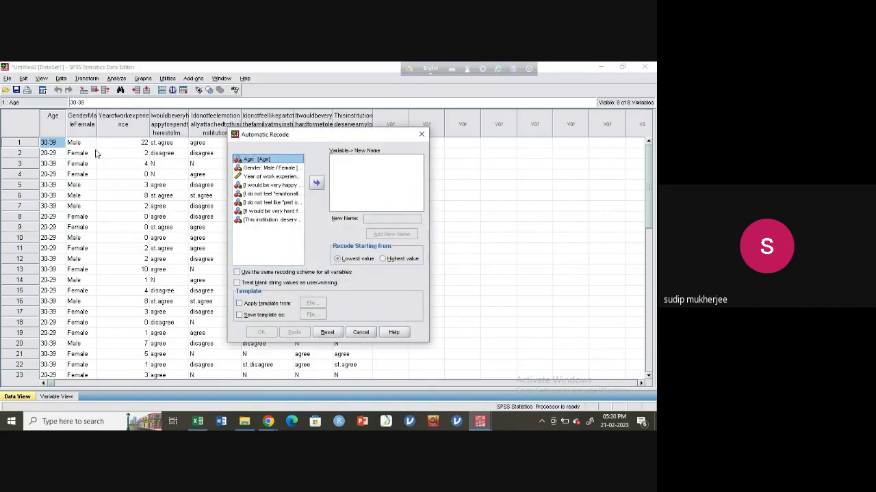
{"action": "left_click", "coordinate": [263, 168]}
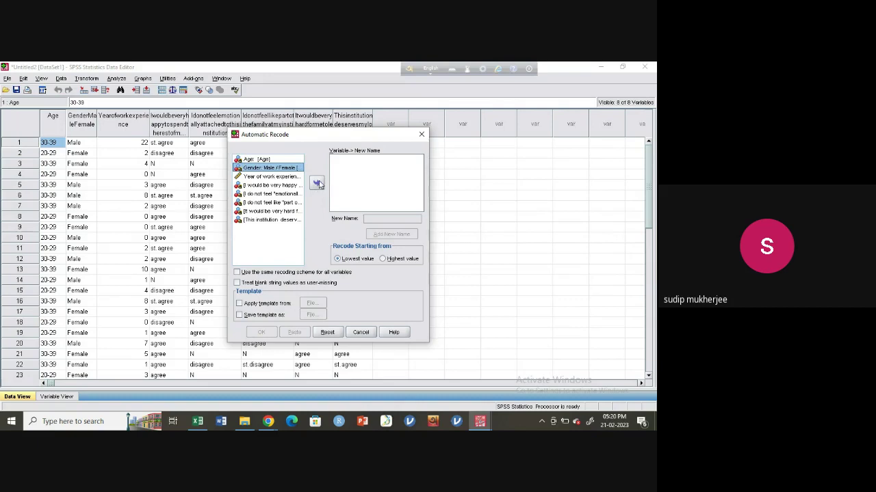
{"action": "left_click", "coordinate": [317, 184]}
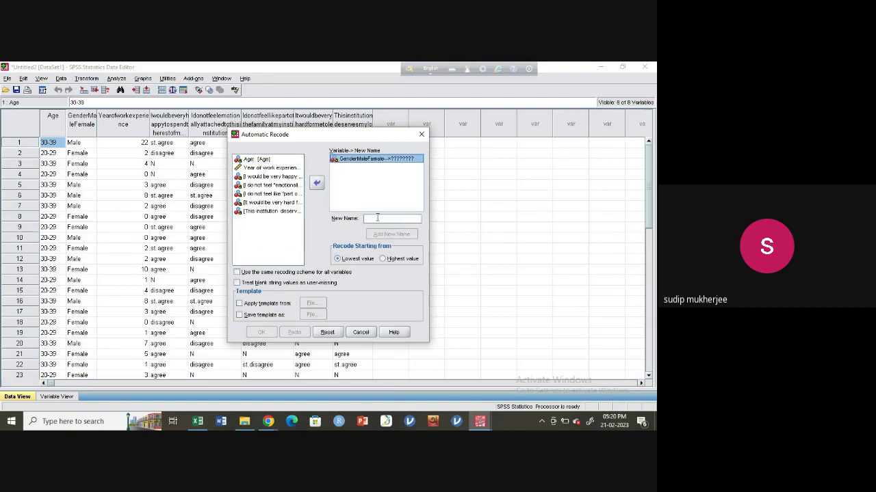
{"action": "left_click", "coordinate": [375, 220]}
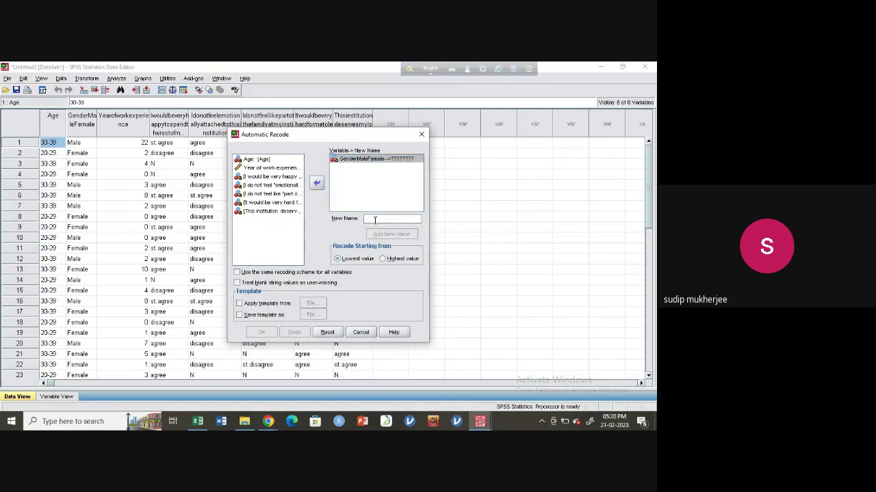
{"action": "type", "text": "gender"}
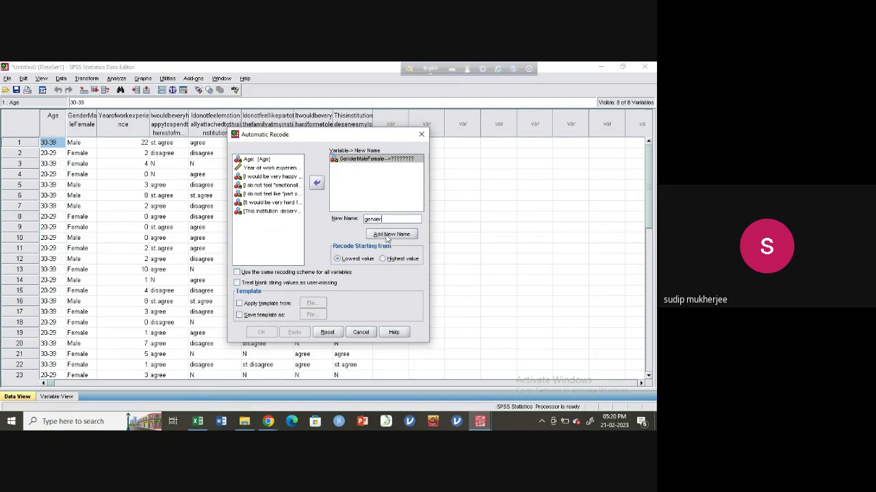
{"action": "left_click", "coordinate": [316, 183]}
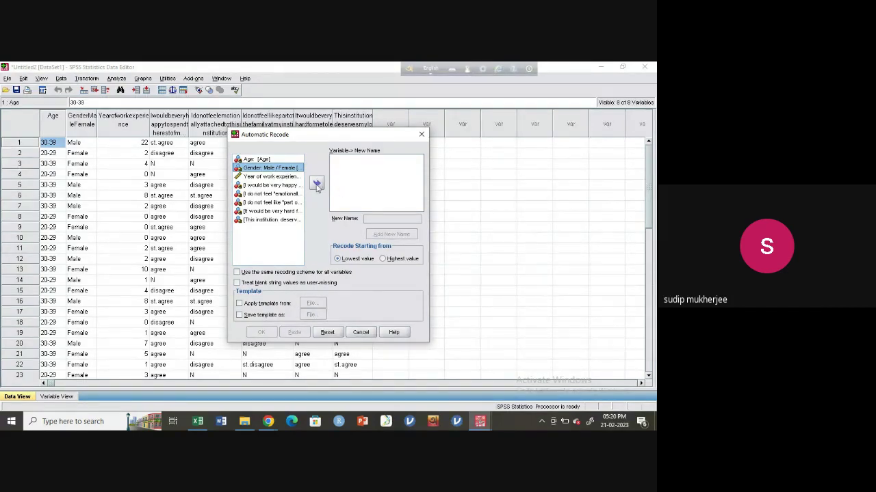
Automatically recode GenderMaleFemale into a new variable named gender, starting from the lowest value.
{"action": "left_click", "coordinate": [317, 183]}
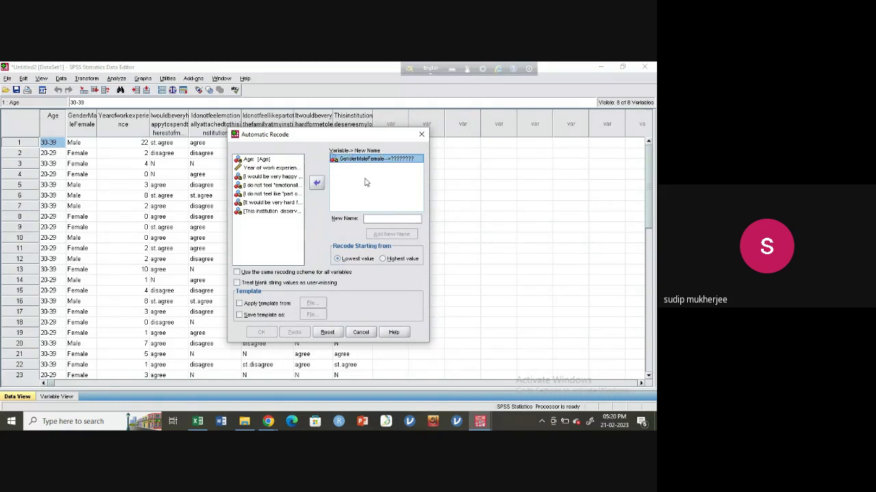
{"action": "left_click", "coordinate": [375, 219]}
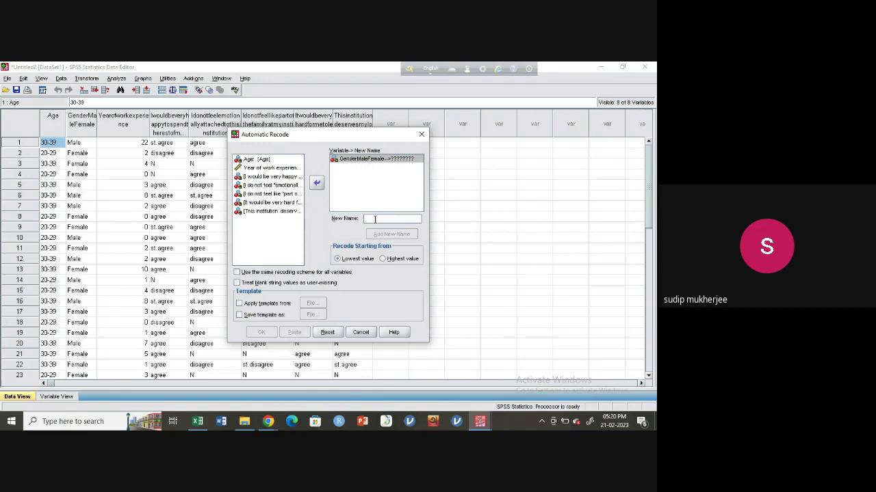
{"action": "type", "text": "gender"}
{"action": "left_click", "coordinate": [387, 234]}
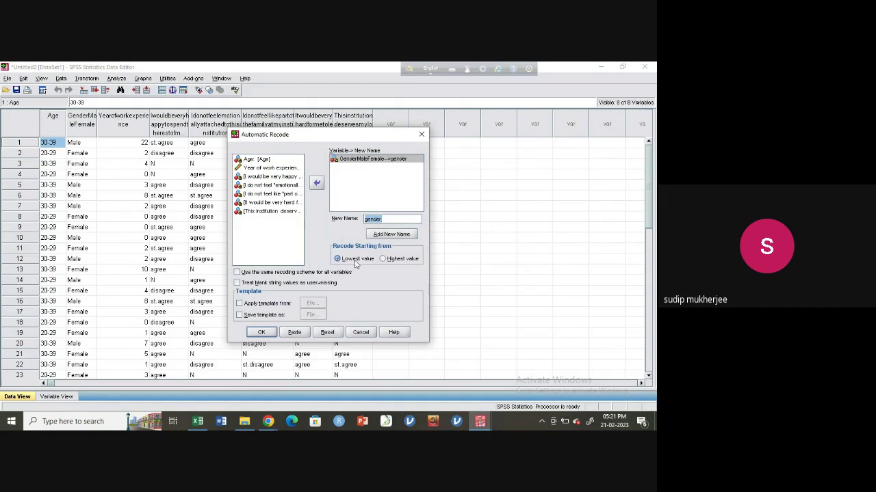
{"action": "left_click", "coordinate": [264, 333]}
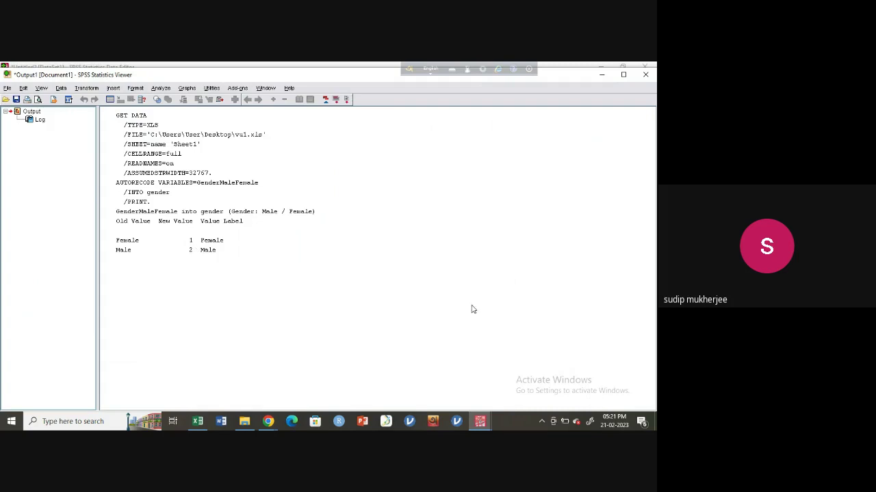
Return from the output viewer to the data editor and show value labels instead of codes for the gender variable.
{"action": "left_click", "coordinate": [482, 422]}
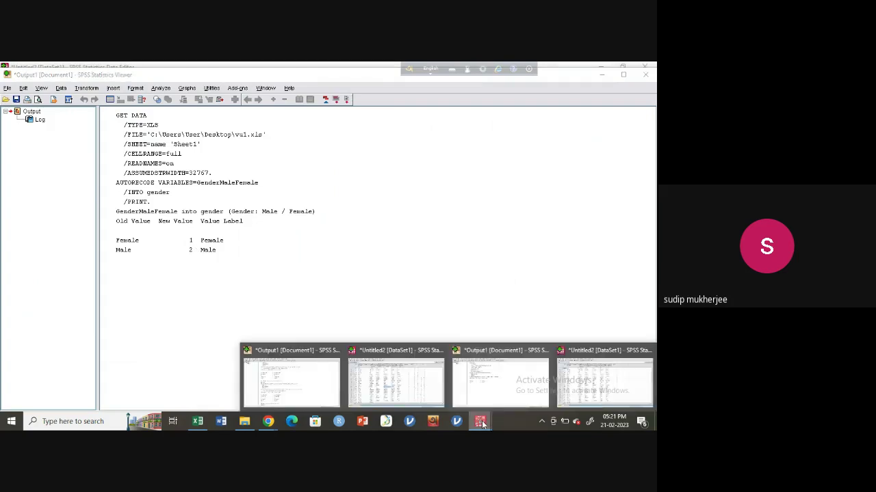
{"action": "left_click", "coordinate": [599, 381]}
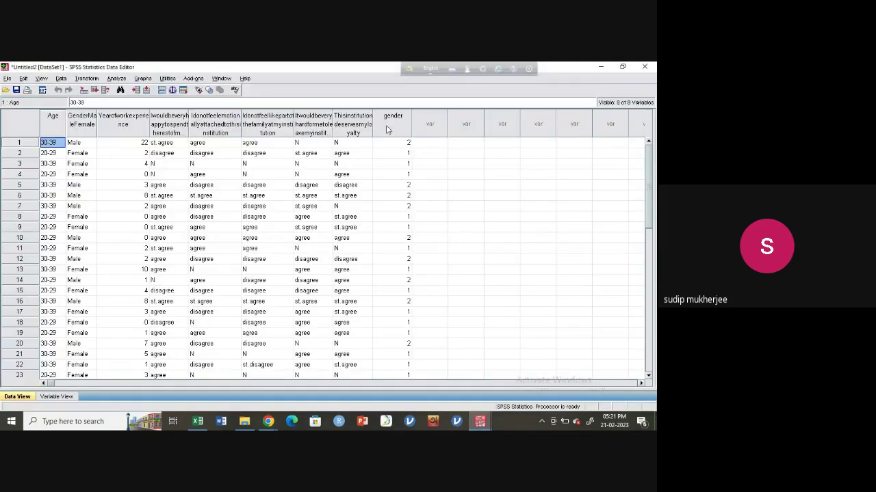
{"action": "left_click", "coordinate": [198, 91]}
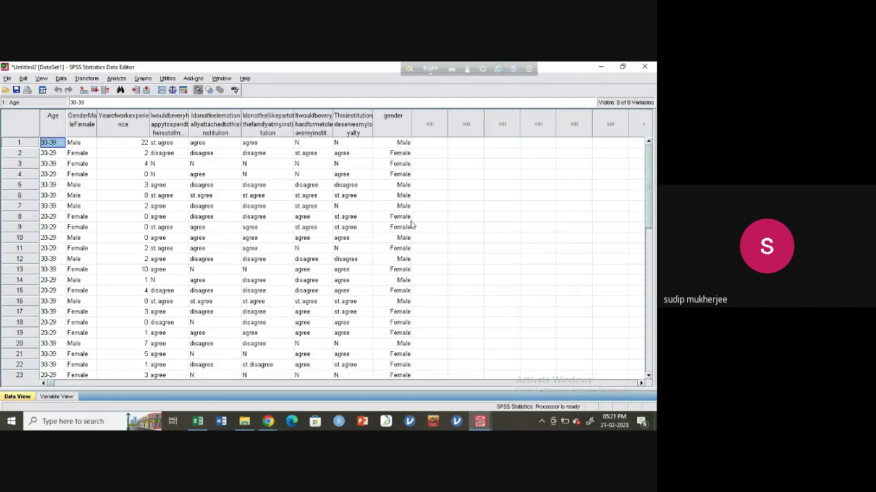
Examine the value labels assigned to the gender variable in Variable View and close their dialog.
{"action": "left_click", "coordinate": [57, 397]}
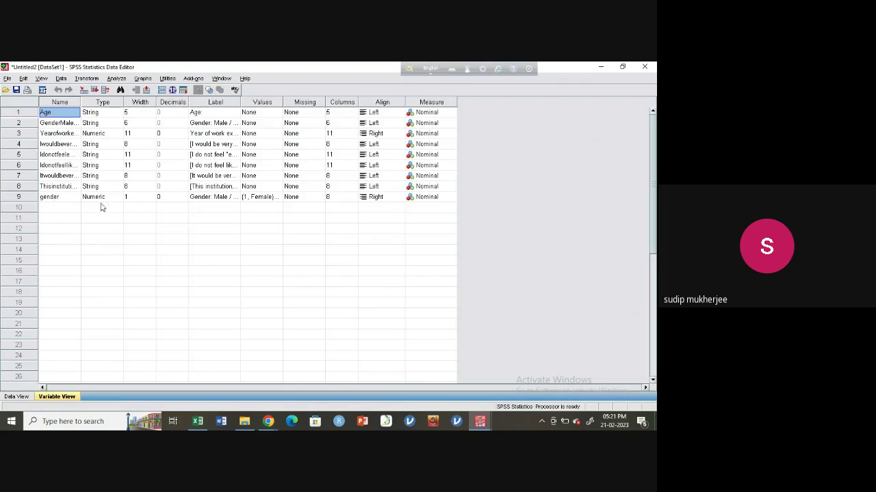
{"action": "left_click", "coordinate": [280, 197]}
{"action": "left_click", "coordinate": [280, 197]}
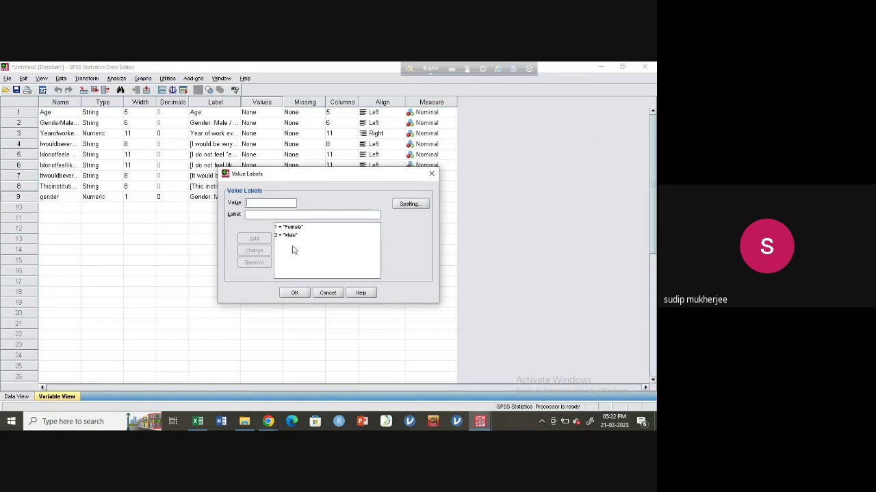
{"action": "left_click", "coordinate": [294, 293]}
In Data View, toggle the value labels to compare the gender column's numeric codes with its labels, ending with the codes displayed.
{"action": "left_click", "coordinate": [17, 397]}
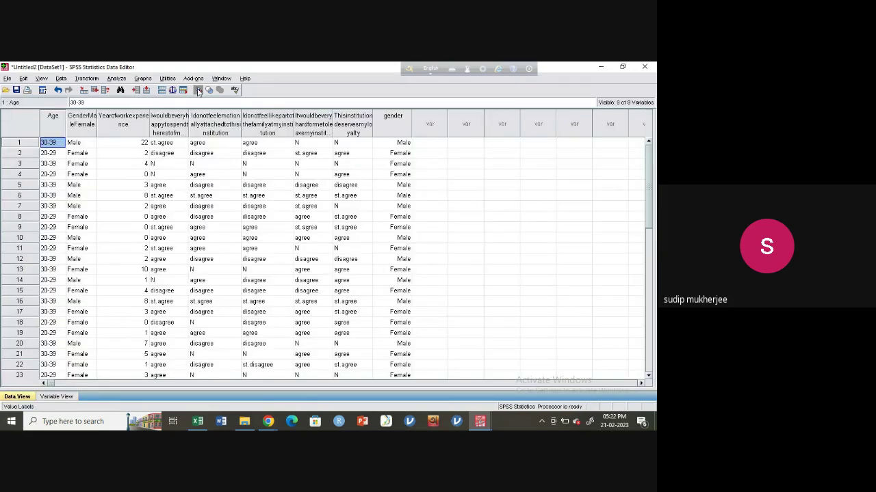
{"action": "left_click", "coordinate": [198, 90]}
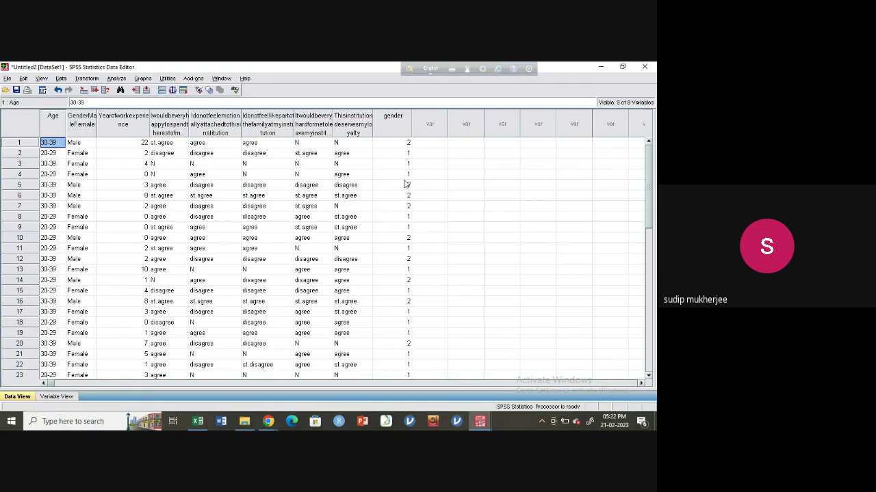
{"action": "left_click", "coordinate": [198, 91]}
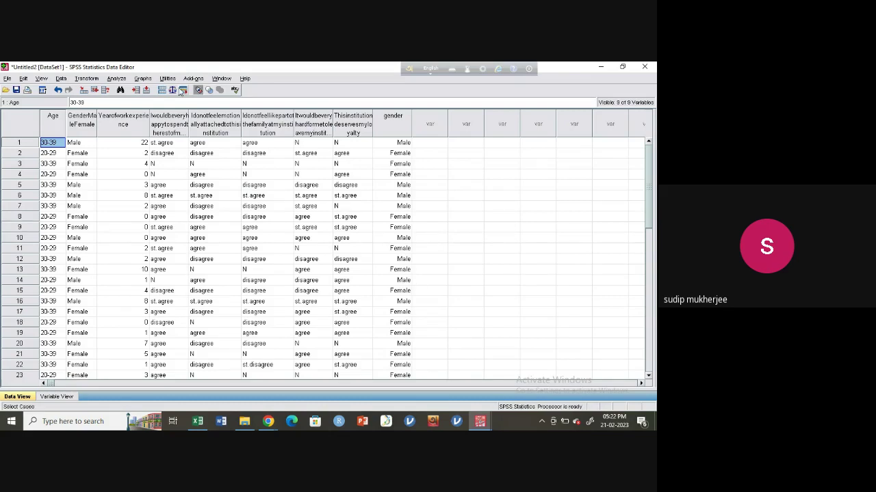
{"action": "left_click", "coordinate": [199, 91]}
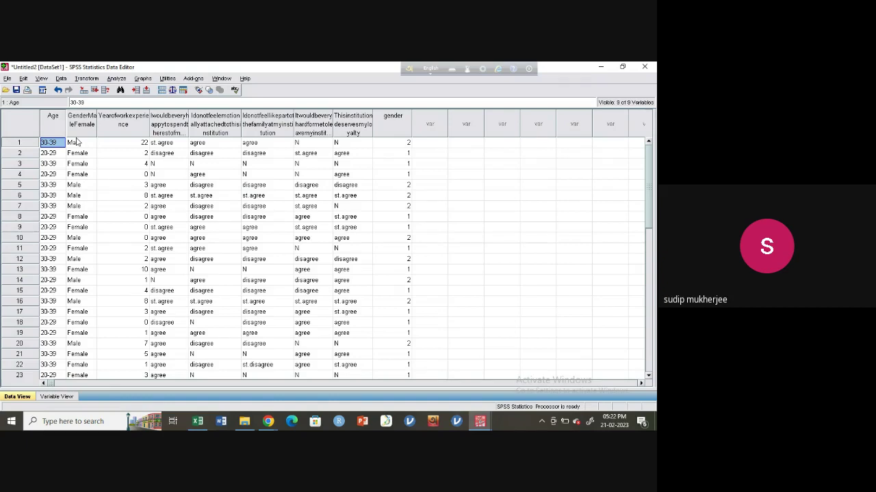
Reset the Automatic Recode settings and recode Age into a new variable named agenew, starting from the lowest value.
{"action": "left_click", "coordinate": [86, 79]}
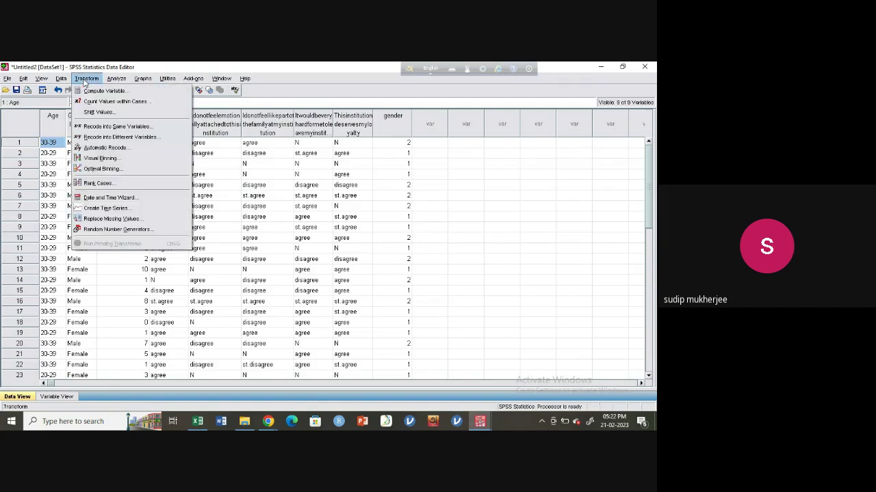
{"action": "left_click", "coordinate": [96, 148]}
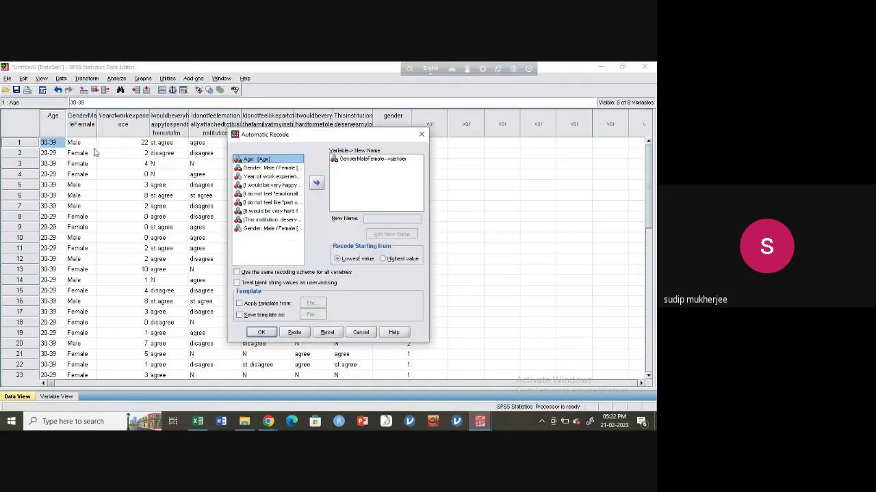
{"action": "left_click", "coordinate": [327, 332]}
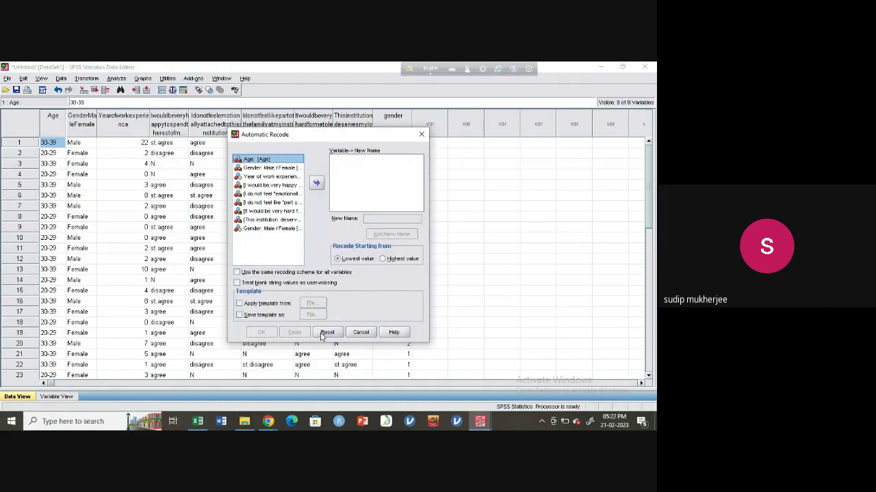
{"action": "left_click", "coordinate": [316, 183]}
{"action": "left_click", "coordinate": [384, 219]}
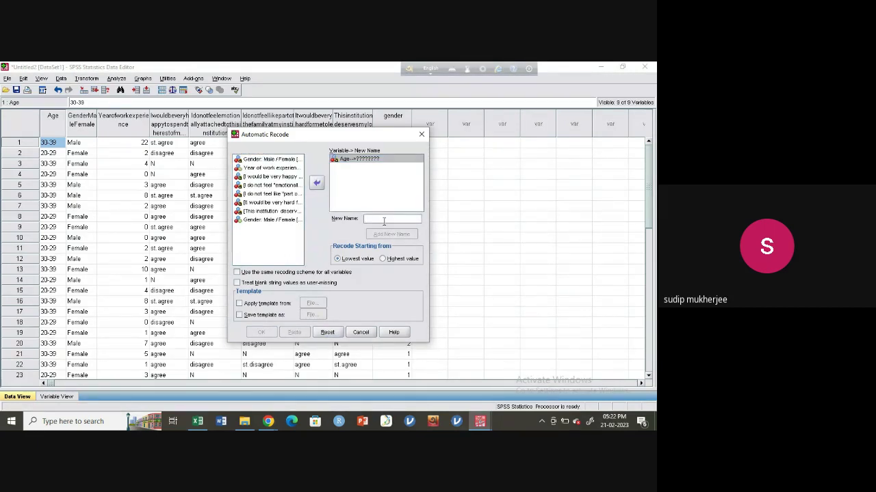
{"action": "type", "text": "agen"}
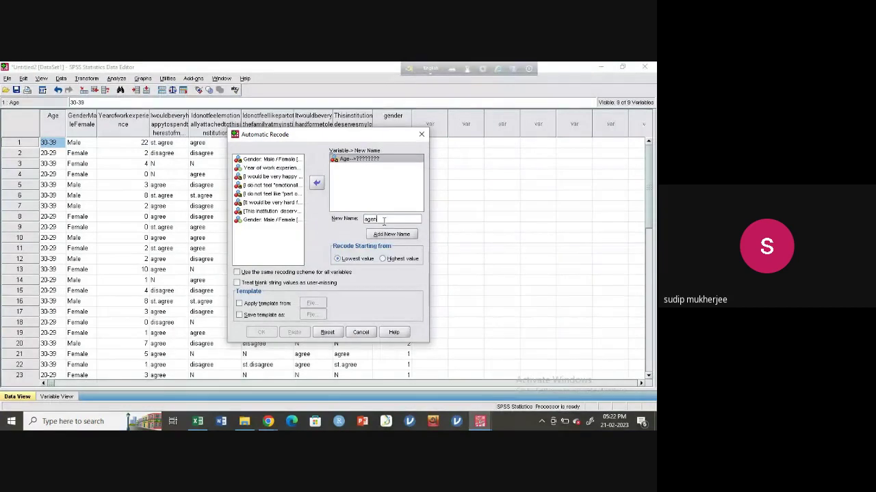
{"action": "type", "text": "ew"}
{"action": "left_click", "coordinate": [385, 234]}
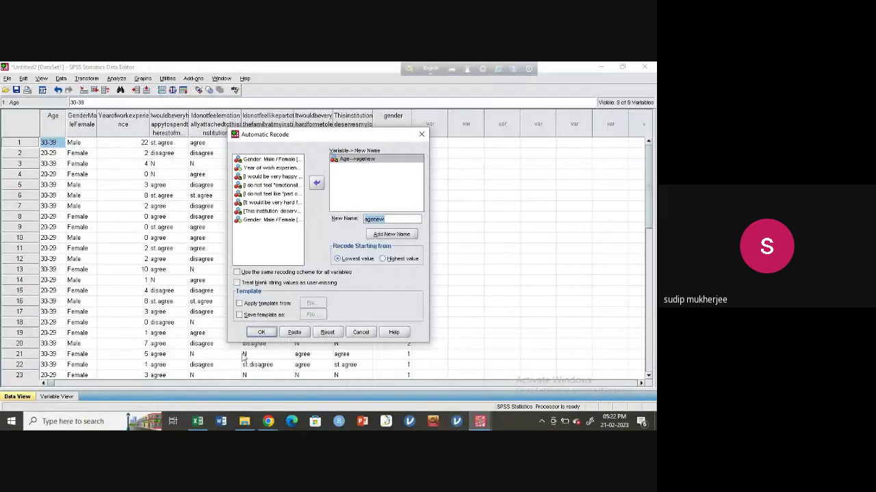
{"action": "left_click", "coordinate": [263, 332]}
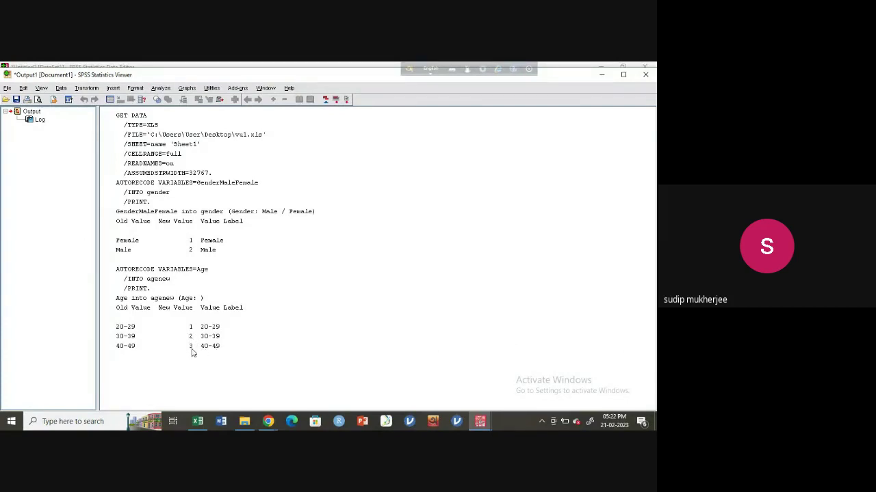
Return from the output viewer to the data editor and examine the value labels assigned to agenew in Variable View, closing their dialog.
{"action": "left_click", "coordinate": [482, 422]}
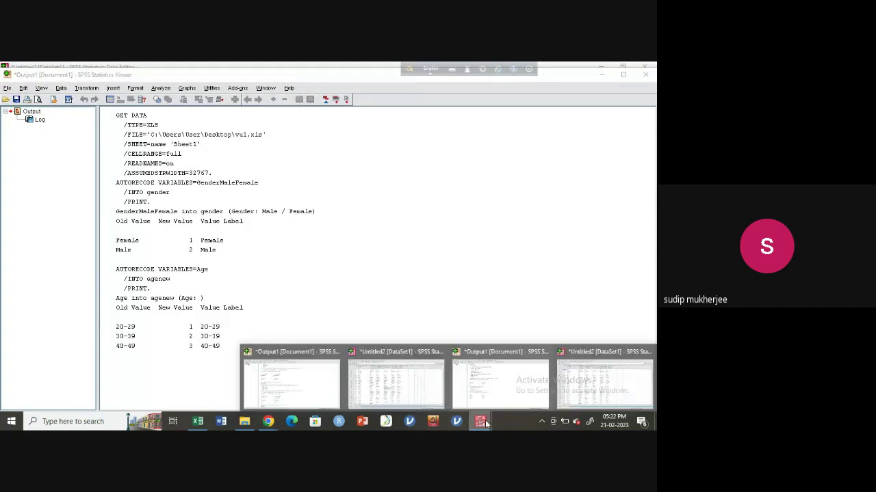
{"action": "left_click", "coordinate": [595, 383]}
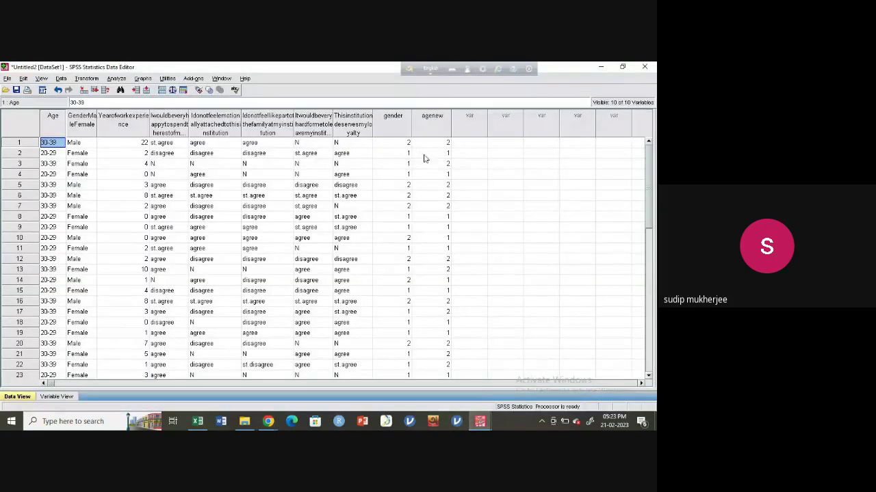
{"action": "left_click", "coordinate": [57, 397]}
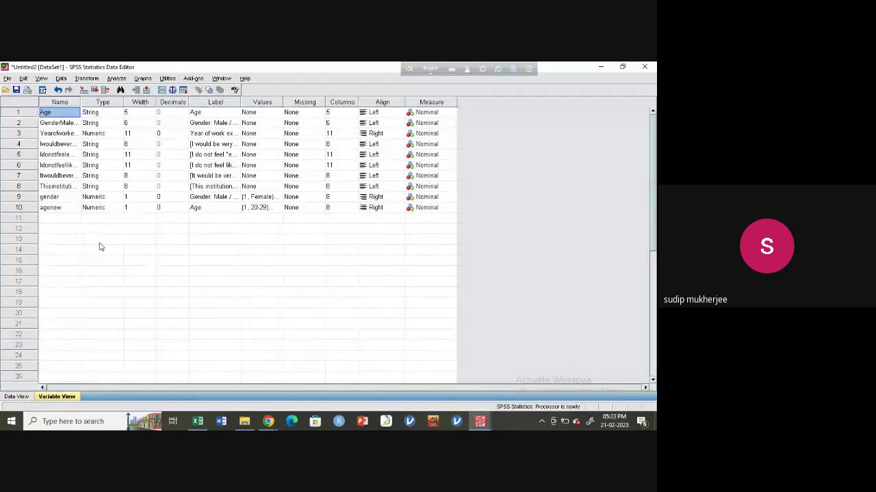
{"action": "left_click", "coordinate": [280, 207]}
{"action": "left_click", "coordinate": [276, 207]}
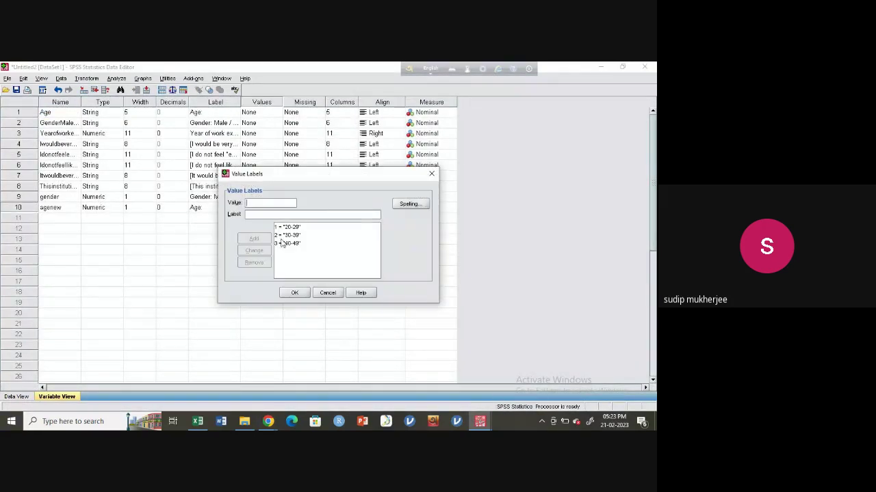
{"action": "left_click", "coordinate": [298, 232]}
{"action": "left_click", "coordinate": [294, 293]}
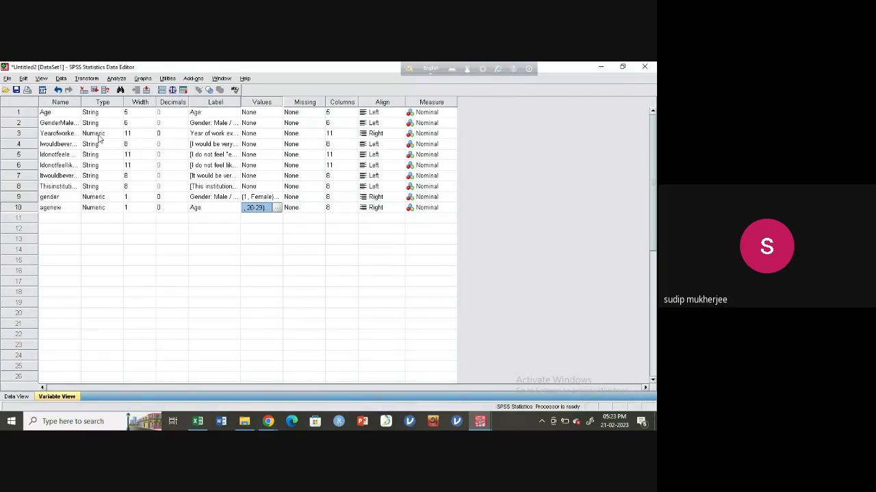
In Data View, reset the Automatic Recode settings and recode the "I would be very happy" item into a new variable named happy.
{"action": "left_click", "coordinate": [17, 397]}
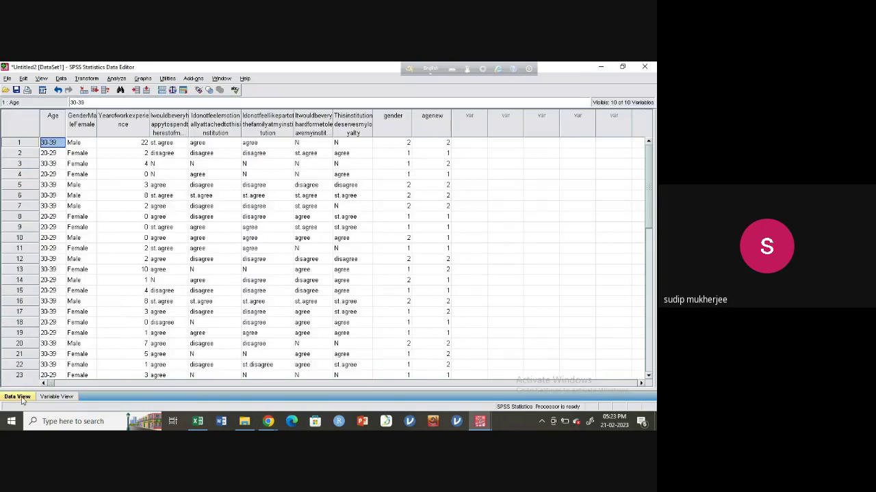
{"action": "left_click", "coordinate": [165, 128]}
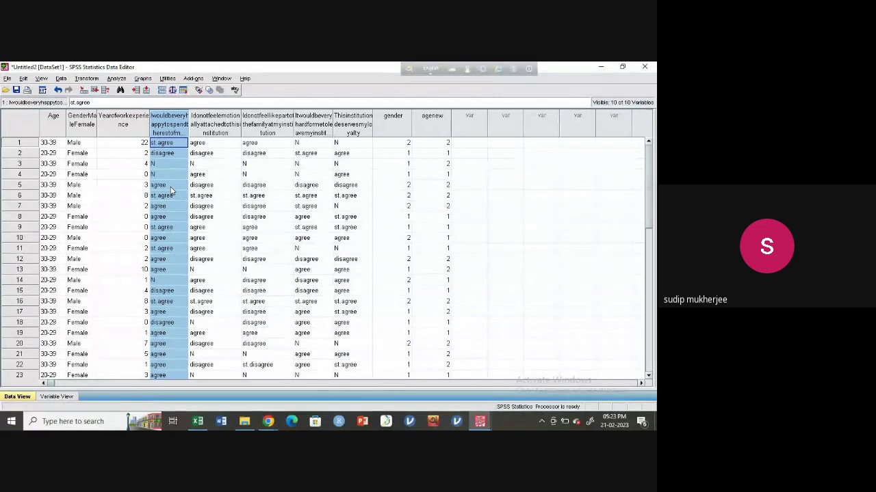
{"action": "left_click", "coordinate": [85, 79]}
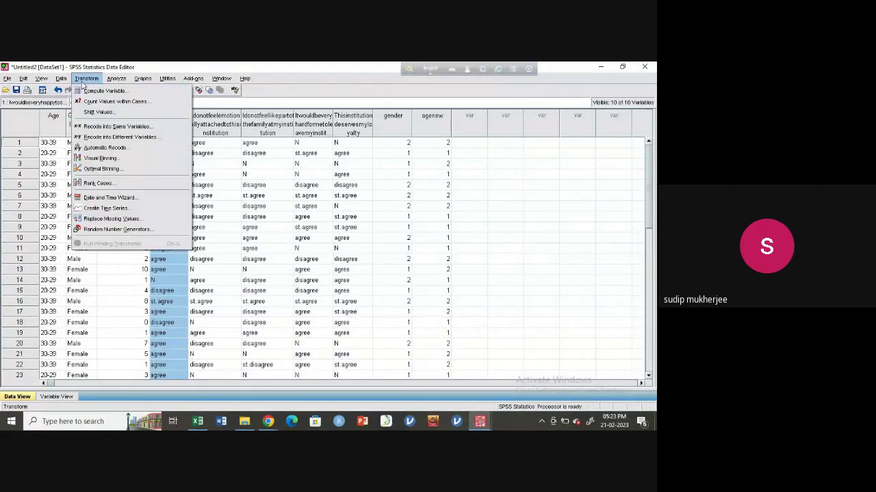
{"action": "left_click", "coordinate": [102, 147]}
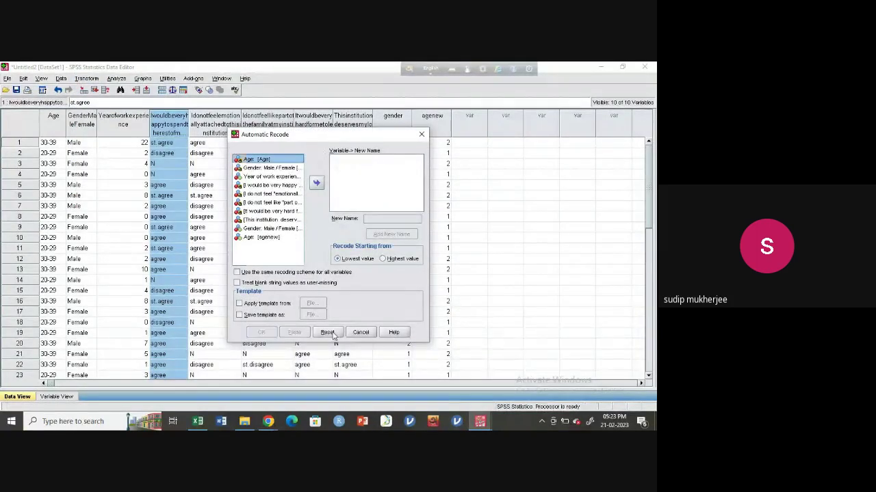
{"action": "left_click", "coordinate": [261, 185]}
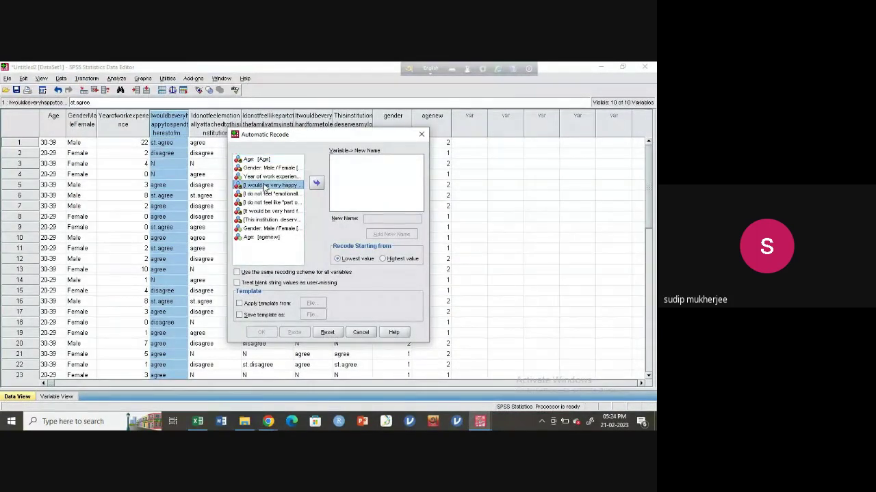
{"action": "left_click", "coordinate": [316, 184]}
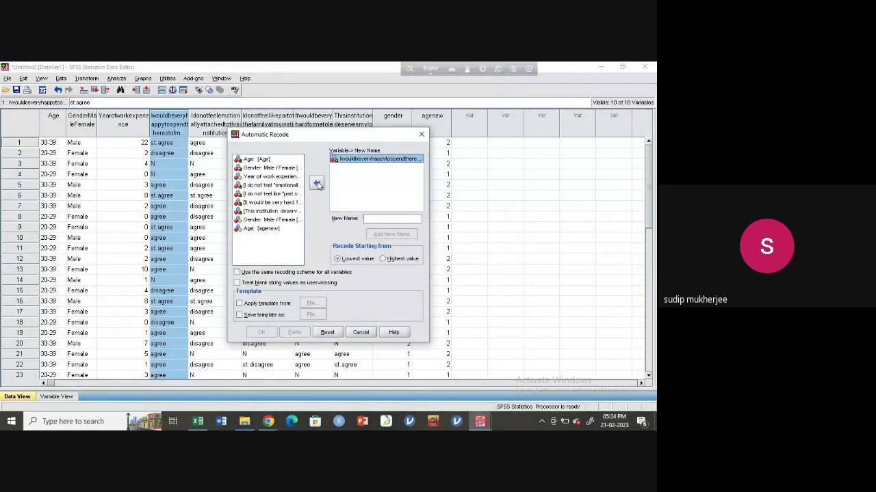
{"action": "left_click", "coordinate": [382, 219]}
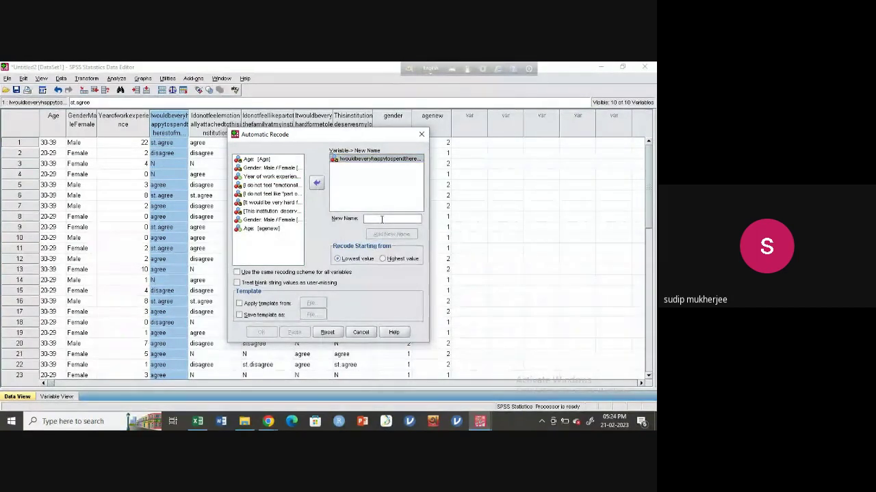
{"action": "type", "text": "happy"}
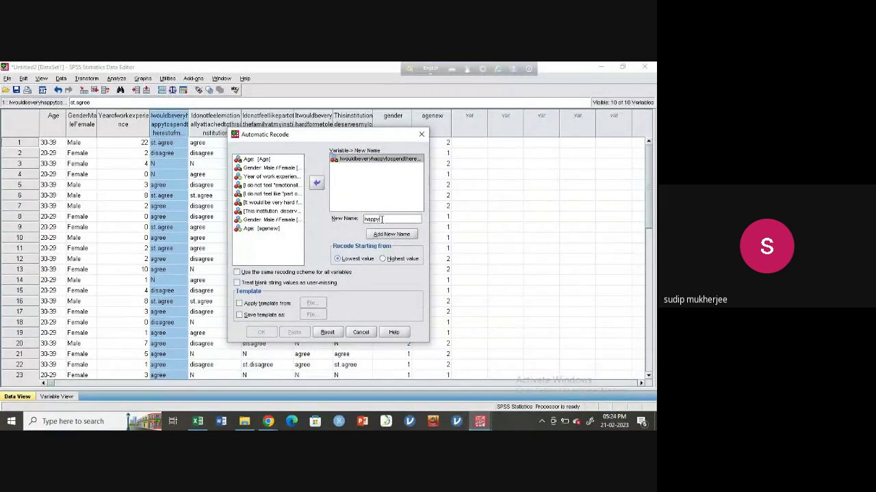
{"action": "left_click", "coordinate": [392, 235]}
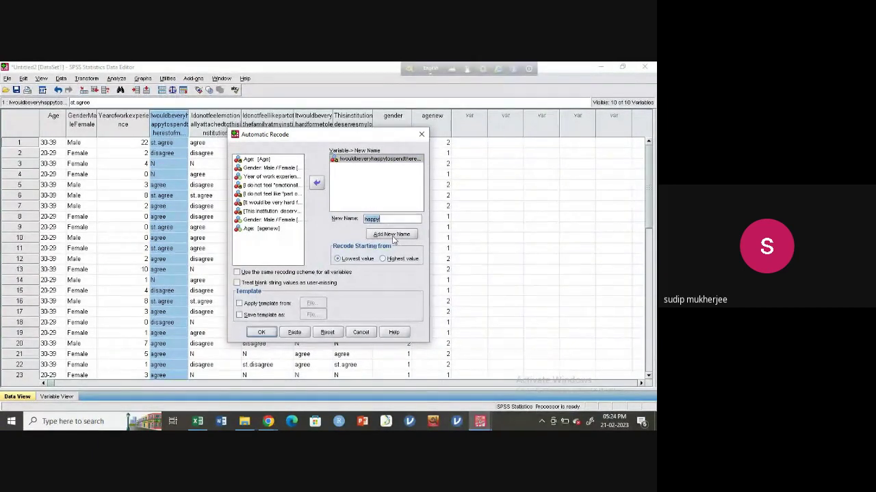
{"action": "left_click", "coordinate": [266, 334]}
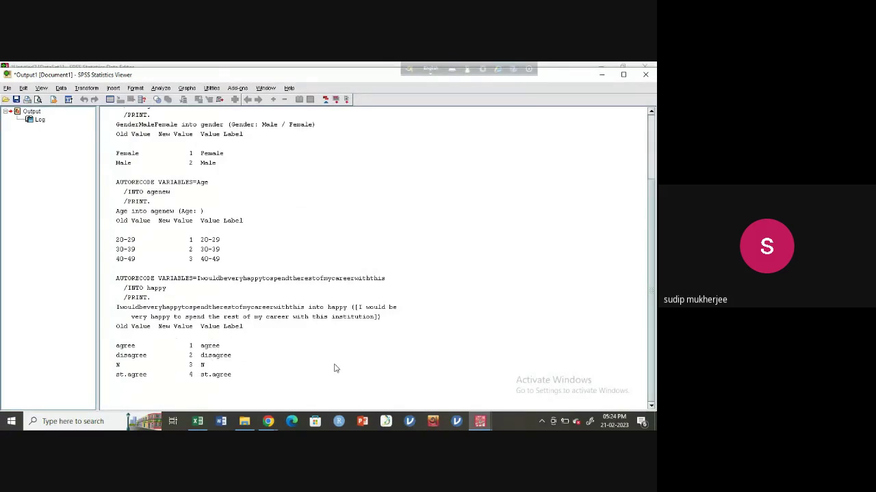
Return to the data editor and examine the value labels assigned to the happy variable in Variable View, closing their dialog.
{"action": "mouse_move", "coordinate": [485, 425]}
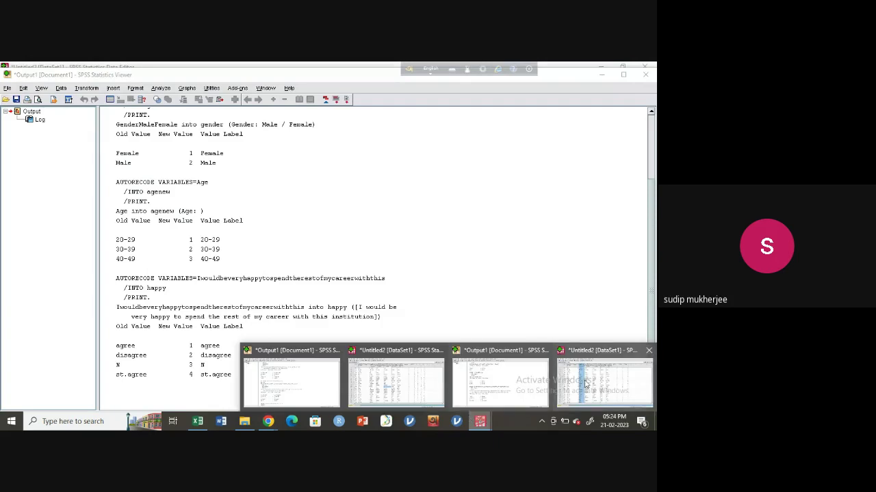
{"action": "left_click", "coordinate": [583, 385]}
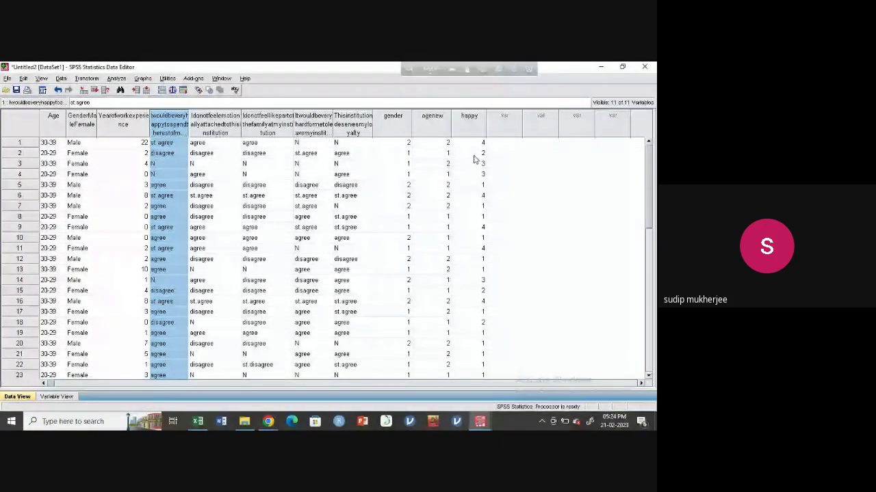
{"action": "left_click", "coordinate": [56, 397]}
{"action": "left_click", "coordinate": [267, 218]}
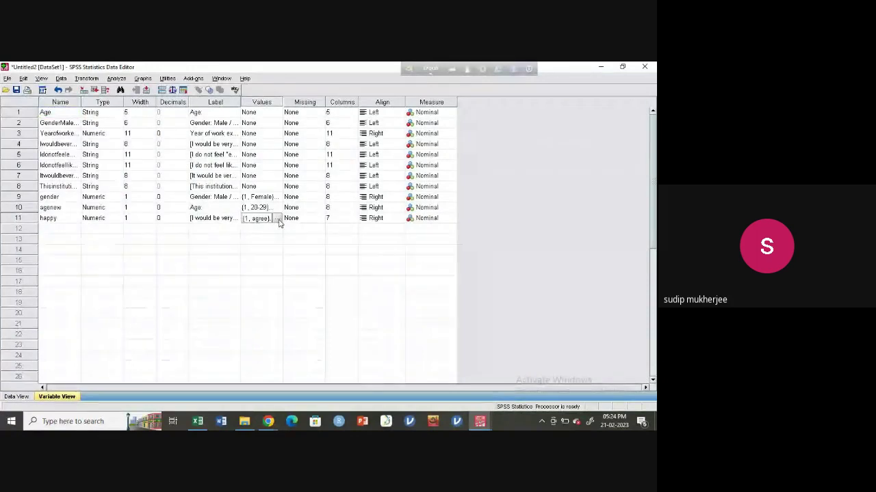
{"action": "left_click", "coordinate": [277, 218]}
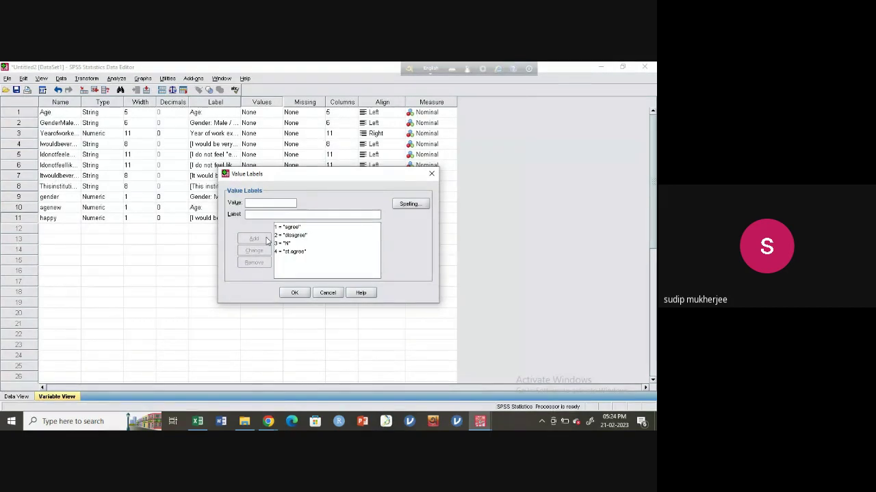
{"action": "left_click", "coordinate": [293, 292]}
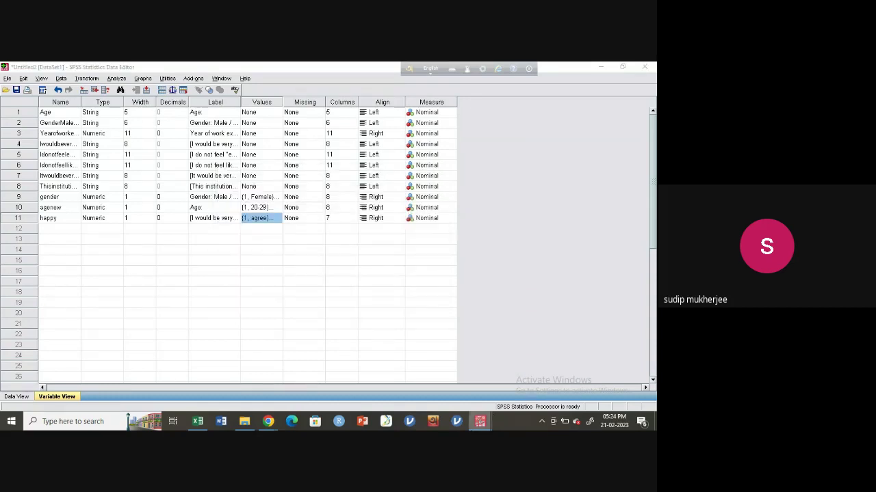
Review the happy recode in the output viewer, and switch to the Google Sheets form responses to read the full "I would be very happy" question.
{"action": "mouse_move", "coordinate": [481, 421]}
{"action": "left_click", "coordinate": [504, 387]}
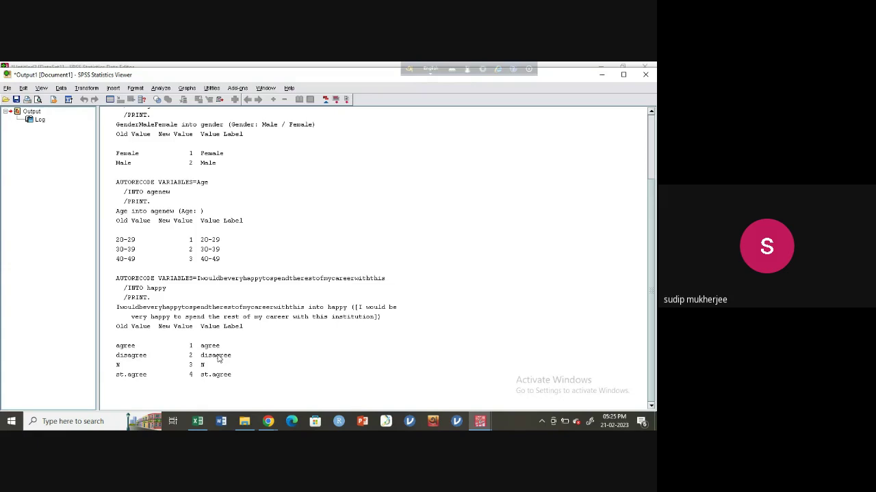
{"action": "left_click", "coordinate": [268, 421]}
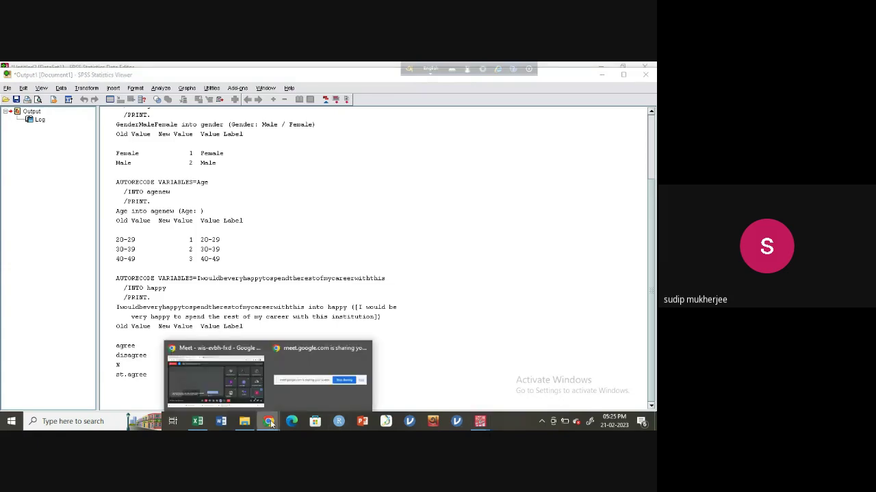
{"action": "left_click", "coordinate": [233, 384]}
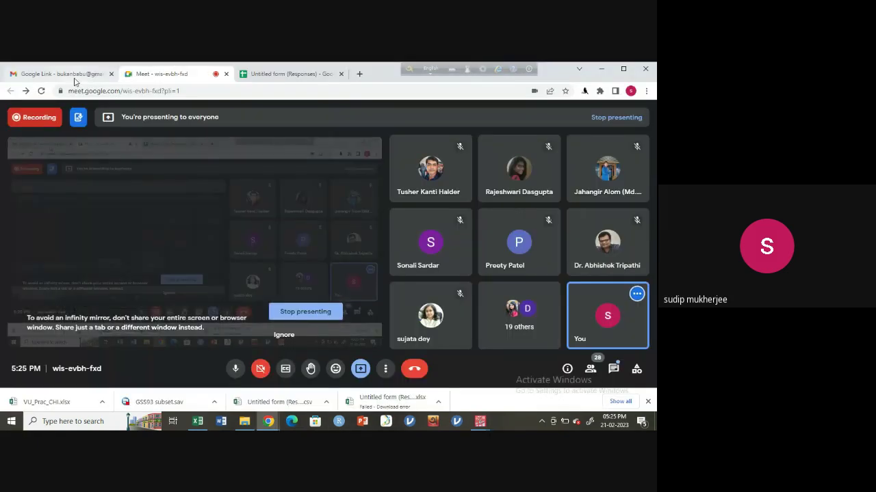
{"action": "left_click", "coordinate": [280, 80]}
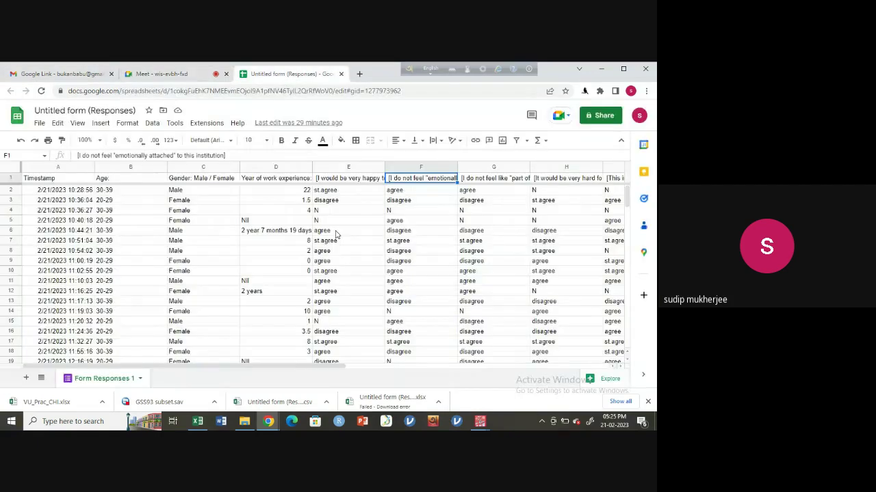
{"action": "left_click", "coordinate": [352, 180]}
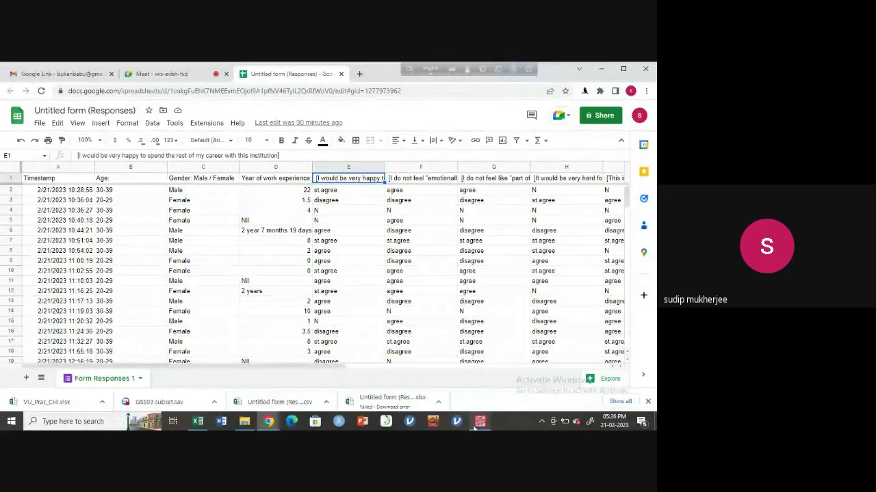
Switch back to SPSS and compare the happy recode table in the output with the happy column in Data View, ending in the output viewer.
{"action": "mouse_move", "coordinate": [480, 420]}
{"action": "left_click", "coordinate": [526, 391]}
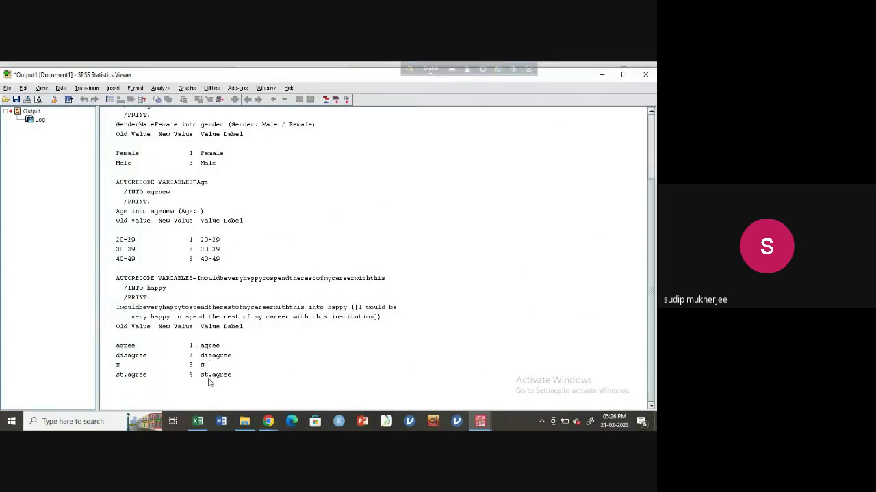
{"action": "left_click", "coordinate": [480, 420]}
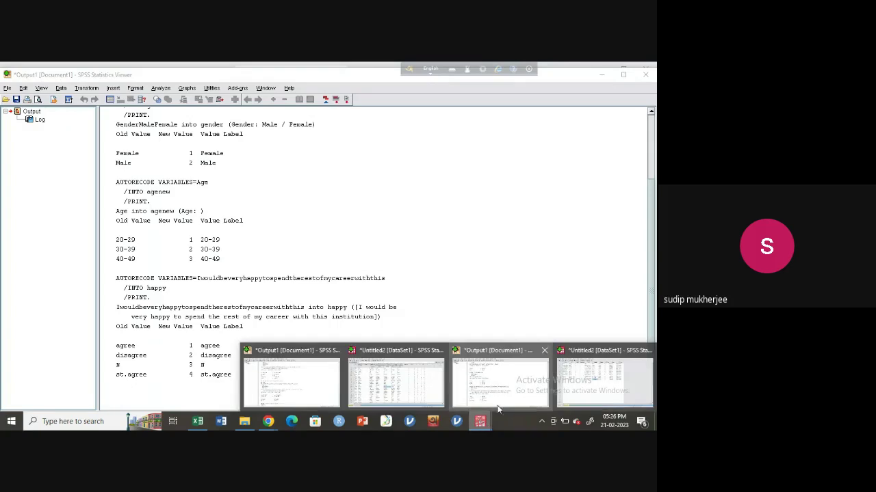
{"action": "left_click", "coordinate": [602, 380]}
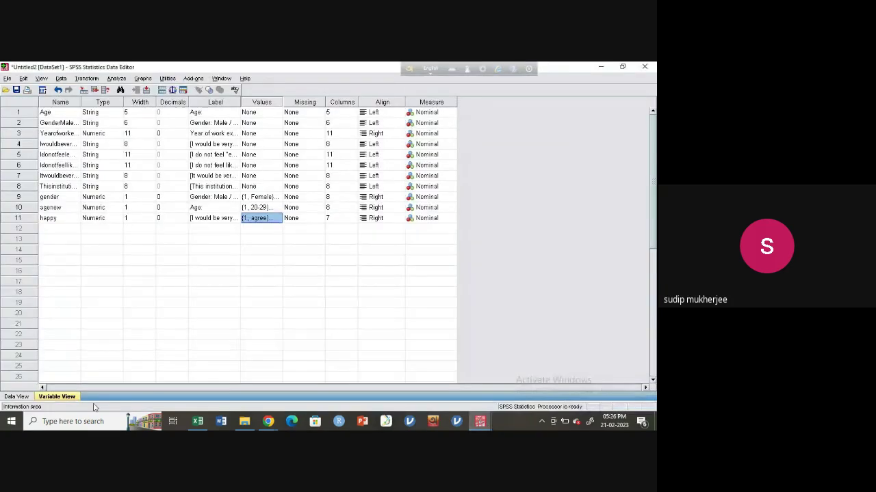
{"action": "left_click", "coordinate": [19, 397]}
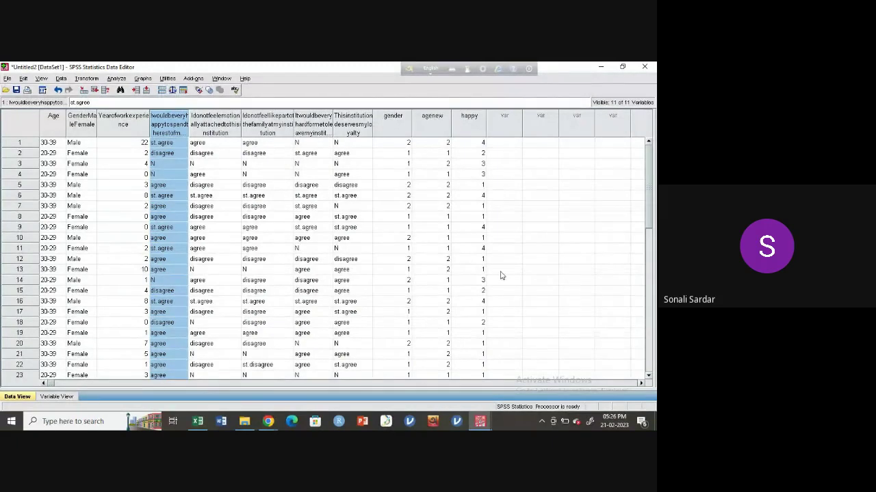
{"action": "mouse_move", "coordinate": [478, 422]}
{"action": "left_click", "coordinate": [496, 382]}
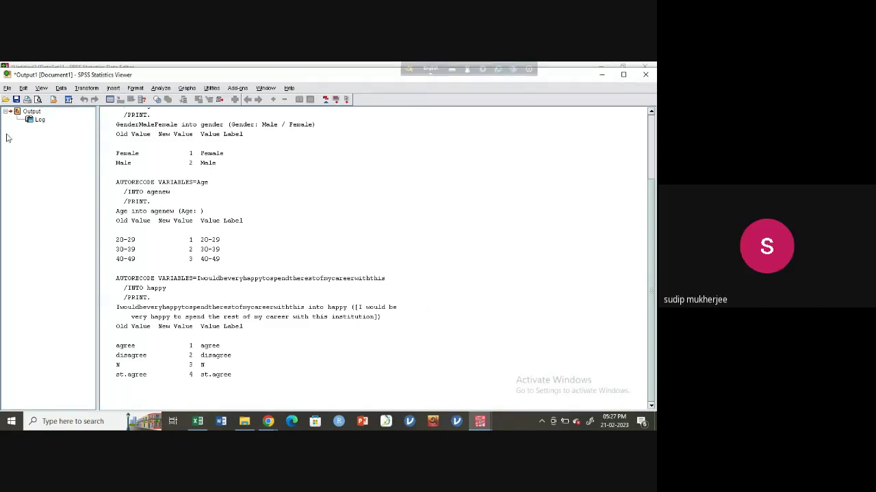
Start a Recode into Same Variables on the "I would be very happy" item and open its old and new value definitions.
{"action": "left_click", "coordinate": [87, 88]}
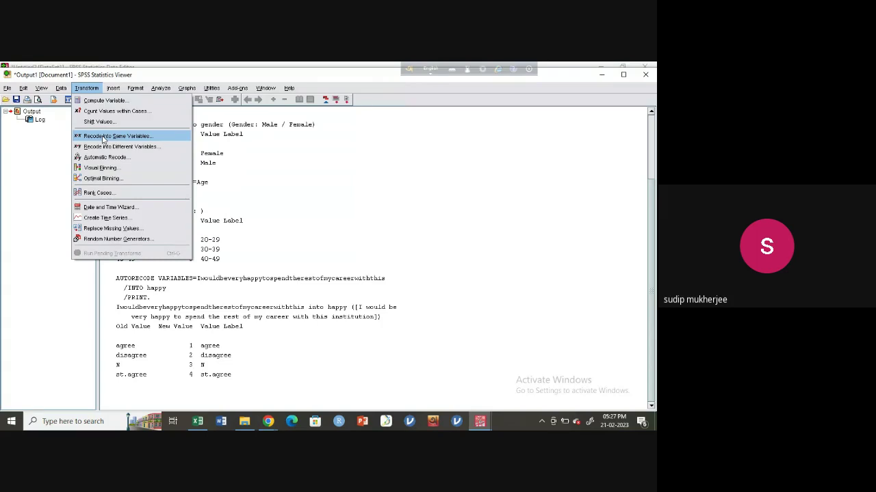
{"action": "left_click", "coordinate": [103, 141]}
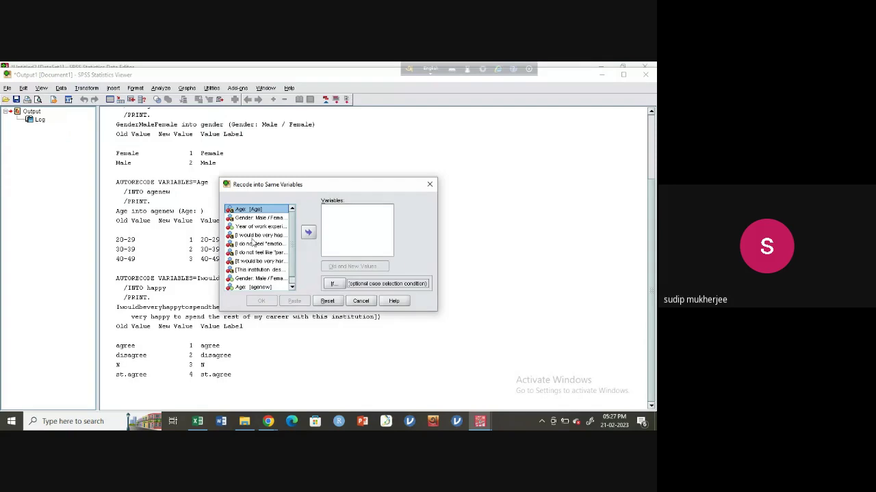
{"action": "left_click", "coordinate": [252, 237]}
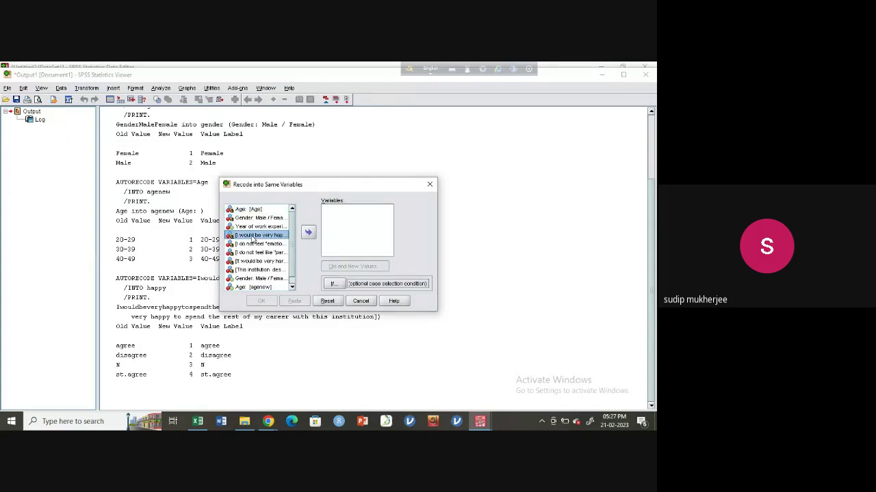
{"action": "left_click", "coordinate": [309, 233]}
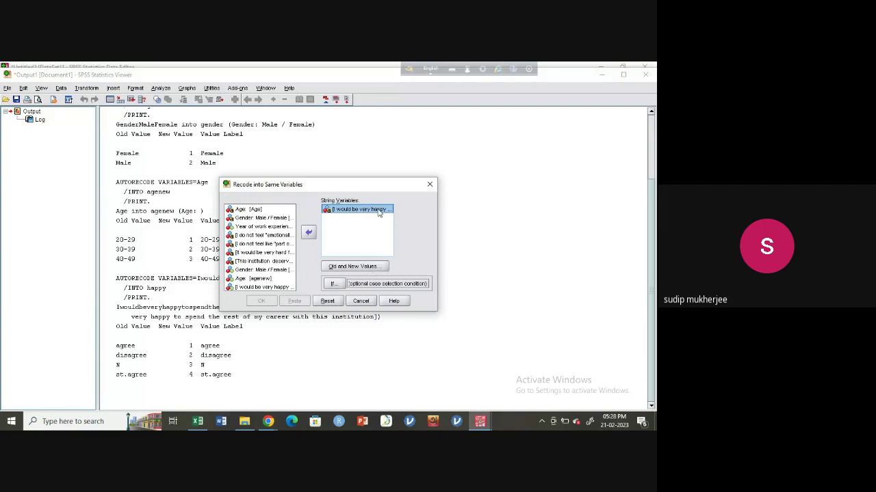
{"action": "left_click", "coordinate": [364, 272]}
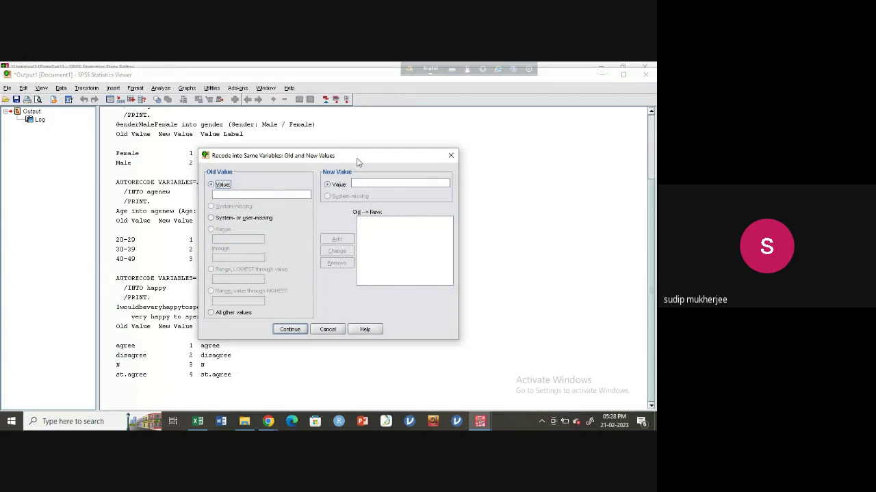
{"action": "left_click_drag", "start_coordinate": [357, 162], "coordinate": [431, 137]}
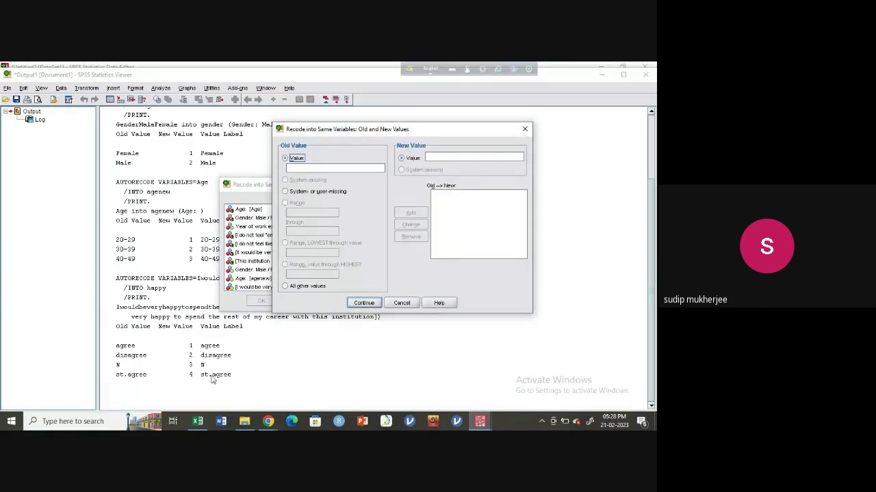
Add recode rules that turn old value 4 into 5 and old value 1 into 4.
{"action": "left_click", "coordinate": [312, 169]}
{"action": "left_click", "coordinate": [428, 157]}
{"action": "type", "text": "5"}
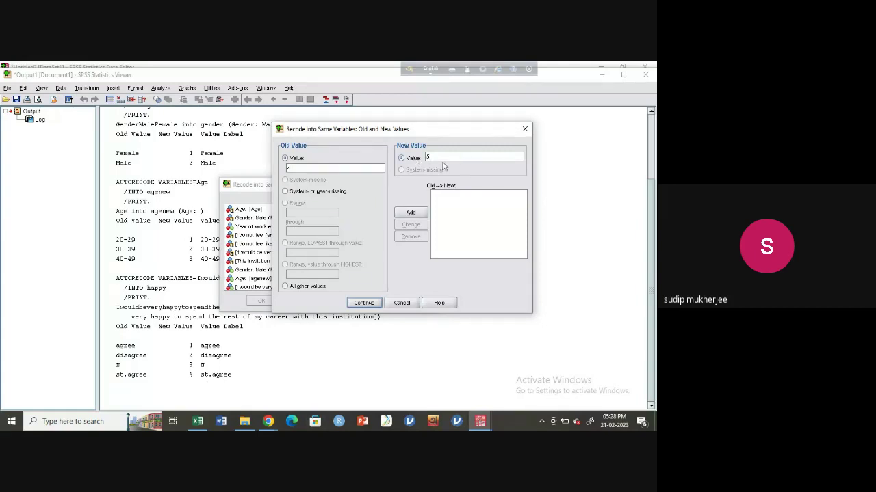
{"action": "left_click", "coordinate": [410, 215]}
{"action": "left_click", "coordinate": [442, 160]}
{"action": "type", "text": "4"}
{"action": "left_click", "coordinate": [415, 216]}
Add recode rules mapping 3 to 3 and 2 to 2, and run the recode on the item.
{"action": "type", "text": "3"}
{"action": "left_click", "coordinate": [410, 213]}
{"action": "left_click", "coordinate": [296, 169]}
{"action": "left_click", "coordinate": [448, 158]}
{"action": "type", "text": "2"}
{"action": "left_click", "coordinate": [413, 214]}
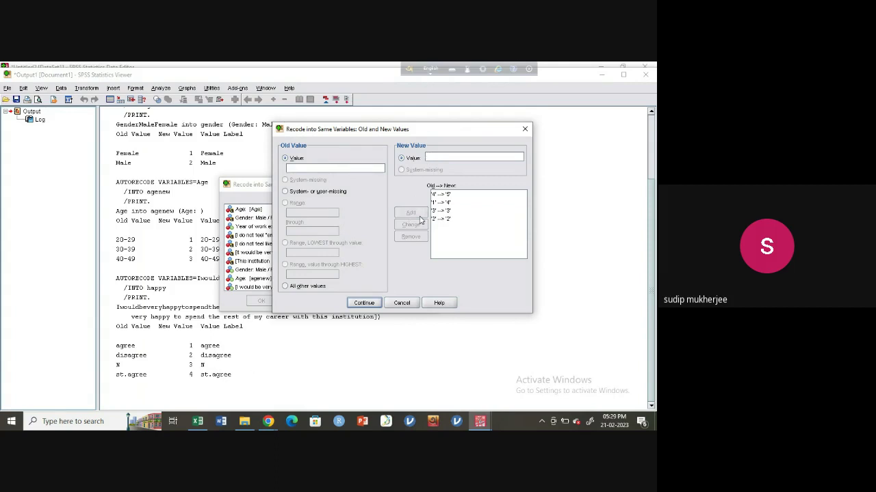
{"action": "left_click", "coordinate": [368, 305]}
{"action": "left_click", "coordinate": [259, 304]}
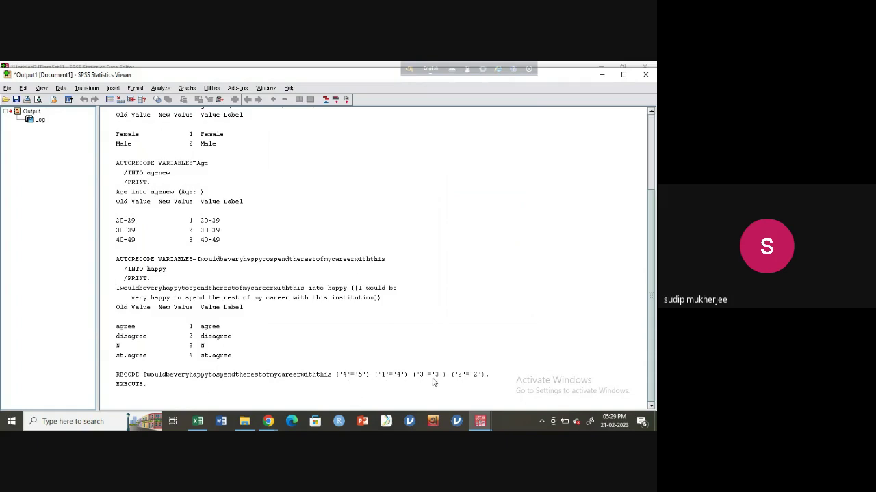
Return to the data editor and check the happy column and its value labels, ending in Data View.
{"action": "mouse_move", "coordinate": [479, 421]}
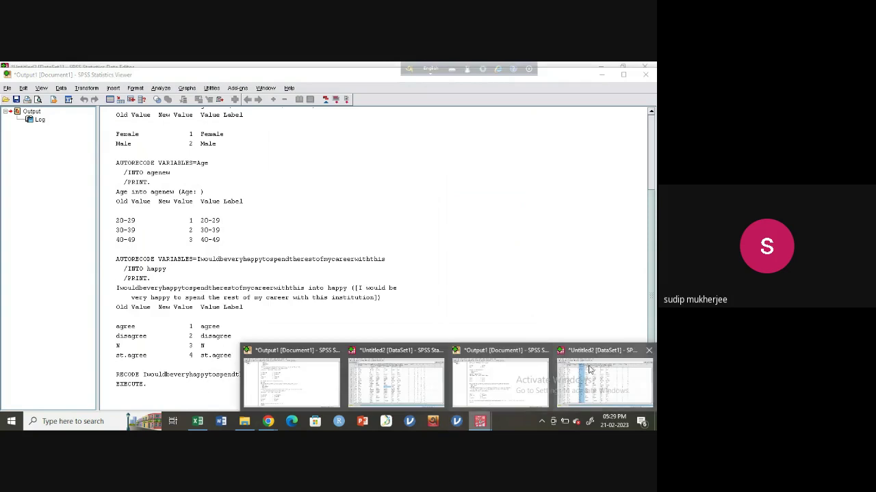
{"action": "left_click", "coordinate": [586, 380]}
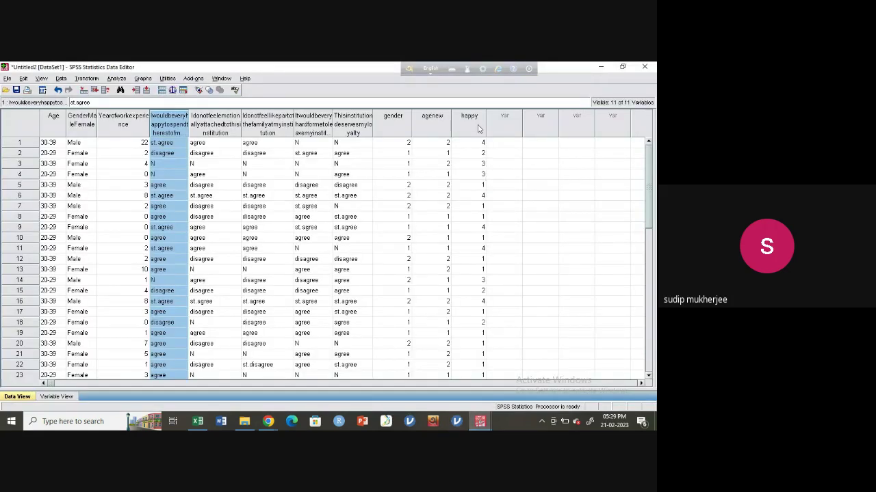
{"action": "left_click", "coordinate": [60, 397]}
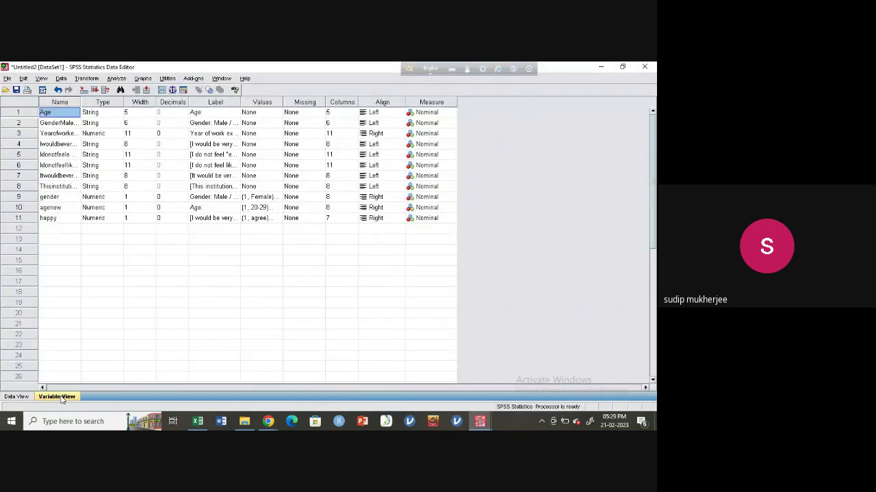
{"action": "left_click", "coordinate": [269, 219]}
{"action": "left_click", "coordinate": [277, 218]}
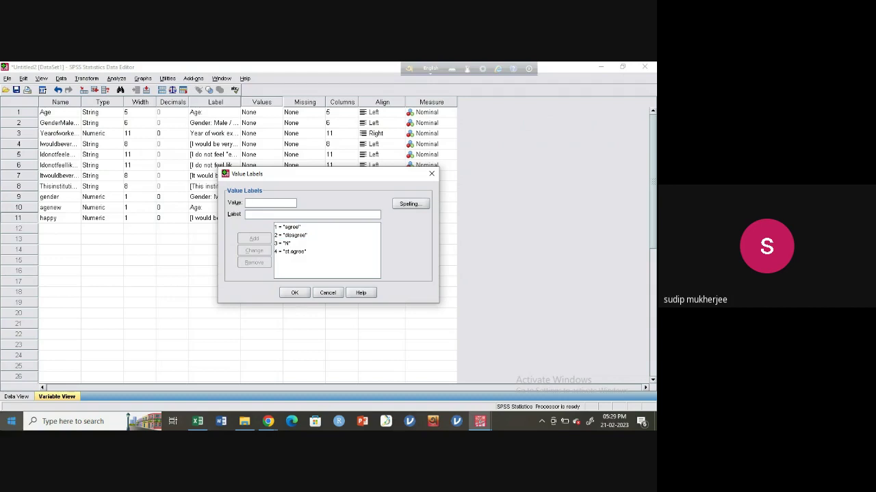
{"action": "left_click", "coordinate": [291, 295]}
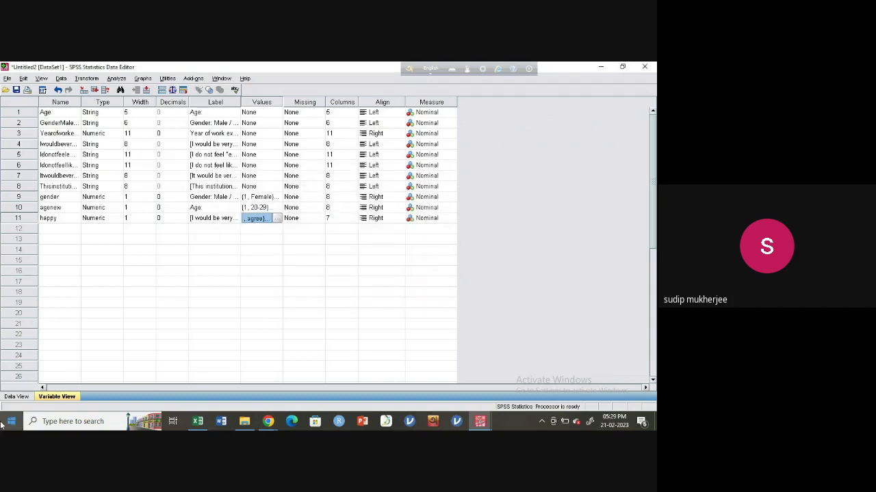
{"action": "left_click", "coordinate": [29, 398]}
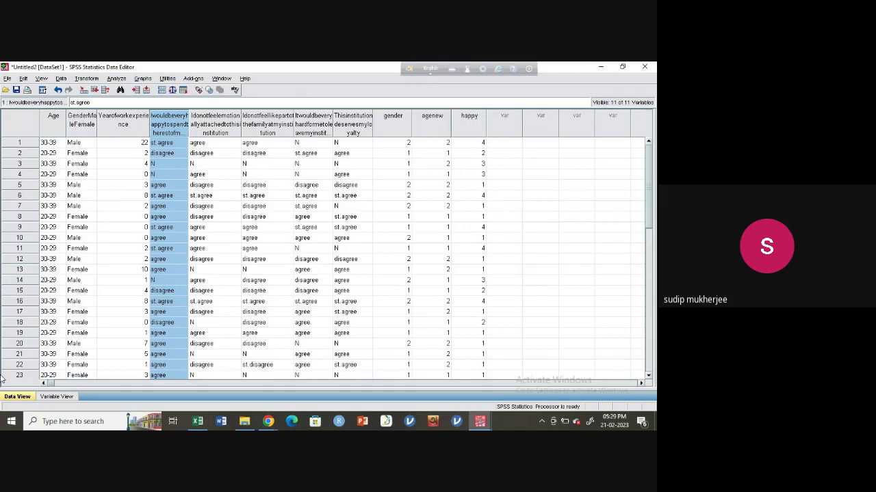
{"action": "left_click", "coordinate": [63, 399]}
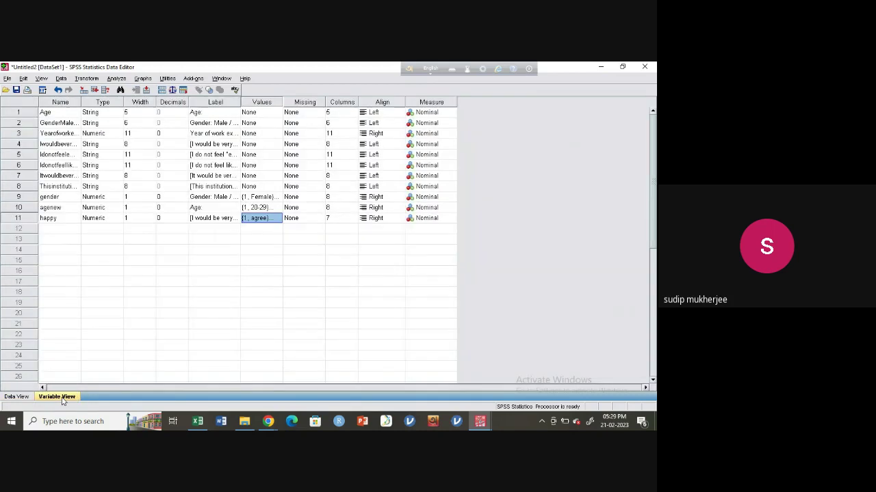
{"action": "left_click", "coordinate": [277, 218]}
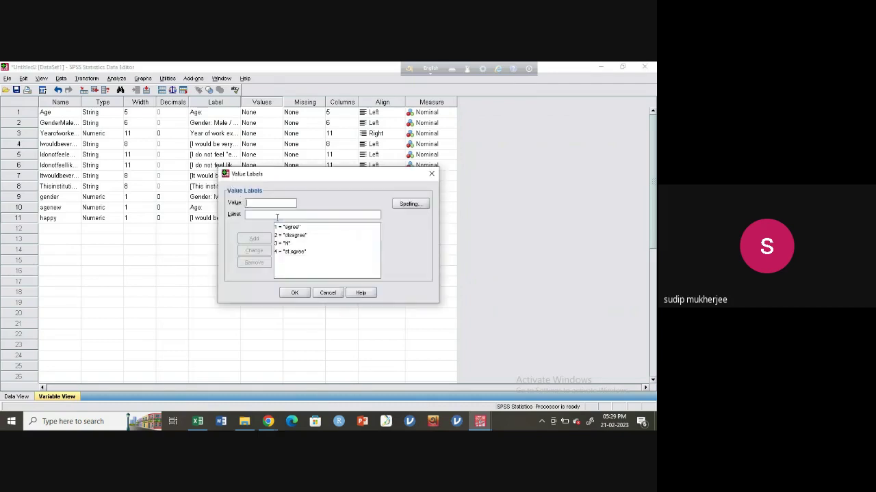
{"action": "left_click", "coordinate": [291, 251]}
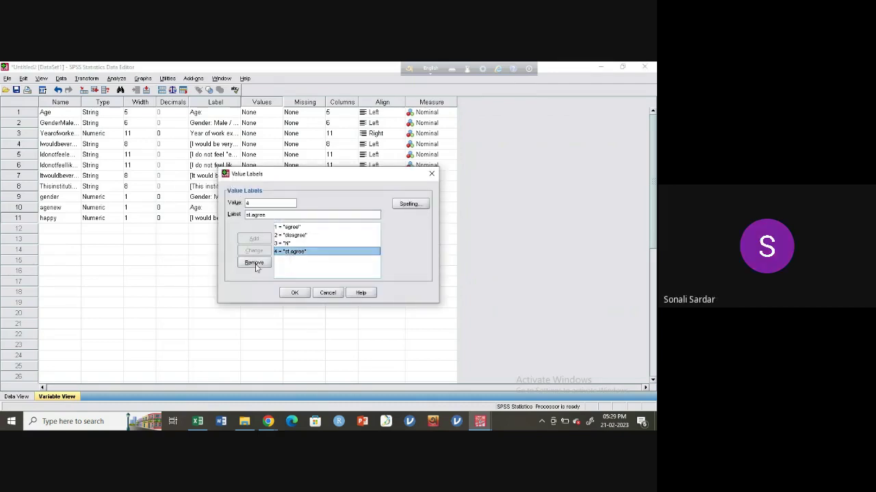
{"action": "left_click", "coordinate": [252, 217]}
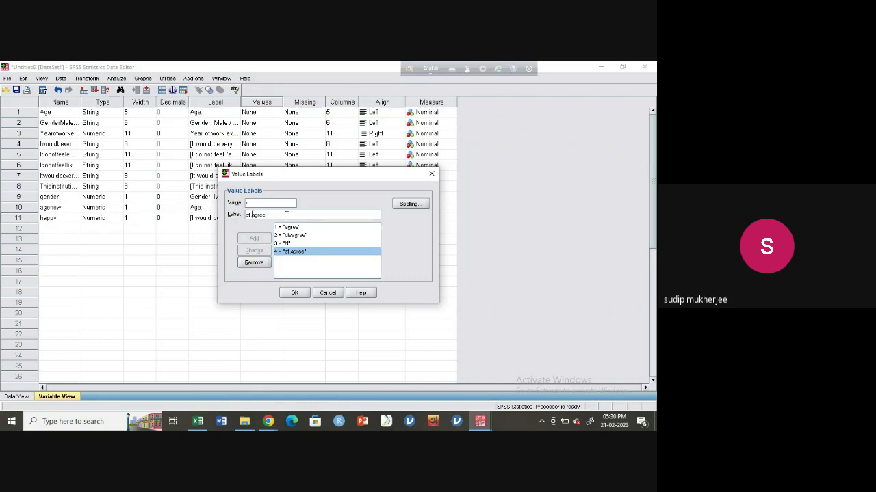
{"action": "key", "text": "Delete"}
{"action": "key", "text": "Delete"}
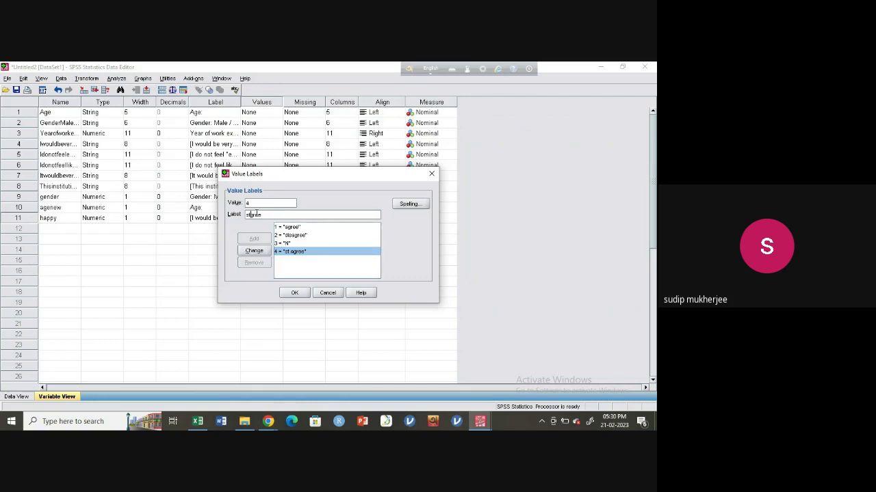
{"action": "type", "text": "A"}
{"action": "left_click", "coordinate": [253, 251]}
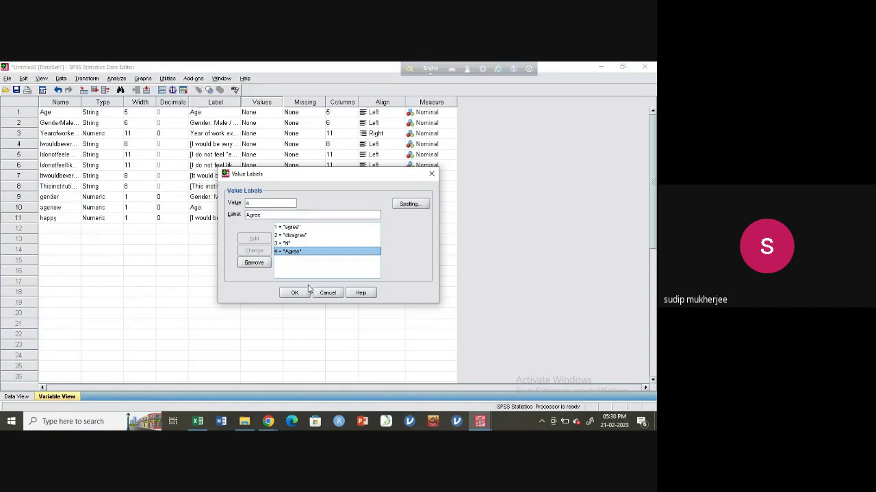
{"action": "left_click", "coordinate": [431, 174]}
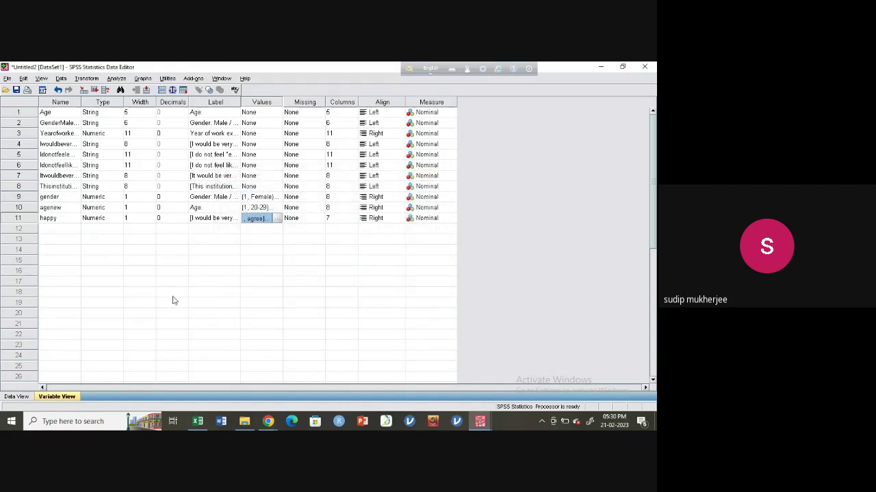
In the happy variable's value labels, change the value of "st.agree" to 5 and save the labels.
{"action": "left_click", "coordinate": [275, 218]}
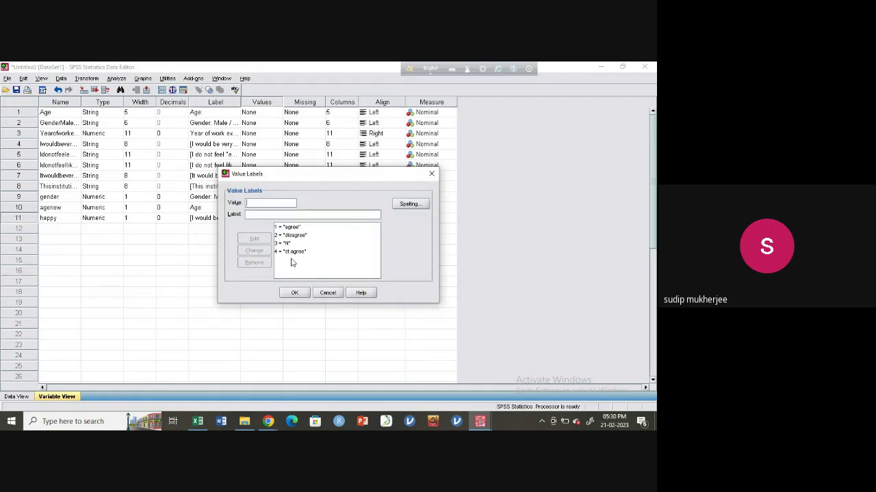
{"action": "left_click", "coordinate": [281, 252]}
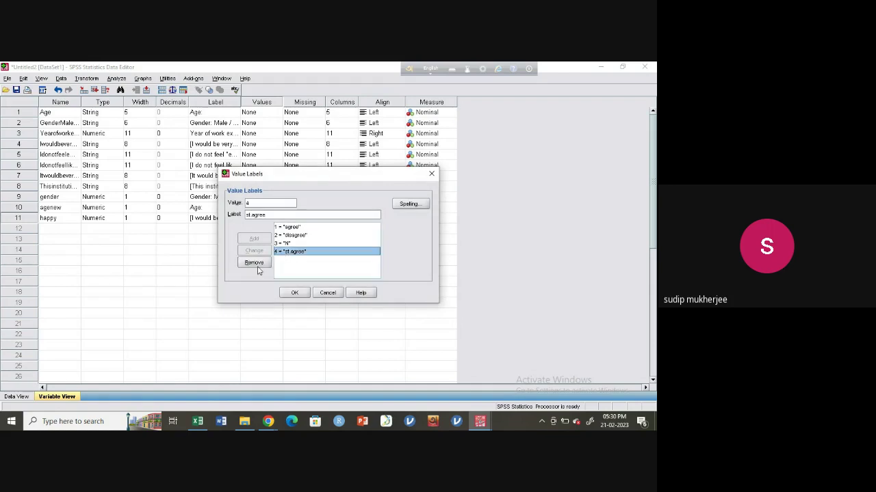
{"action": "left_click", "coordinate": [251, 204]}
{"action": "left_click", "coordinate": [268, 215]}
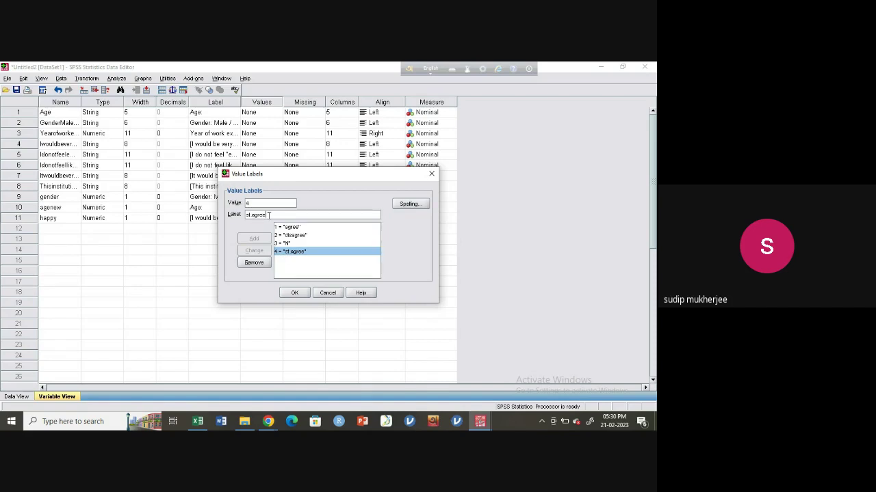
{"action": "left_click", "coordinate": [250, 203]}
{"action": "key", "text": "BackSpace"}
{"action": "type", "text": "5"}
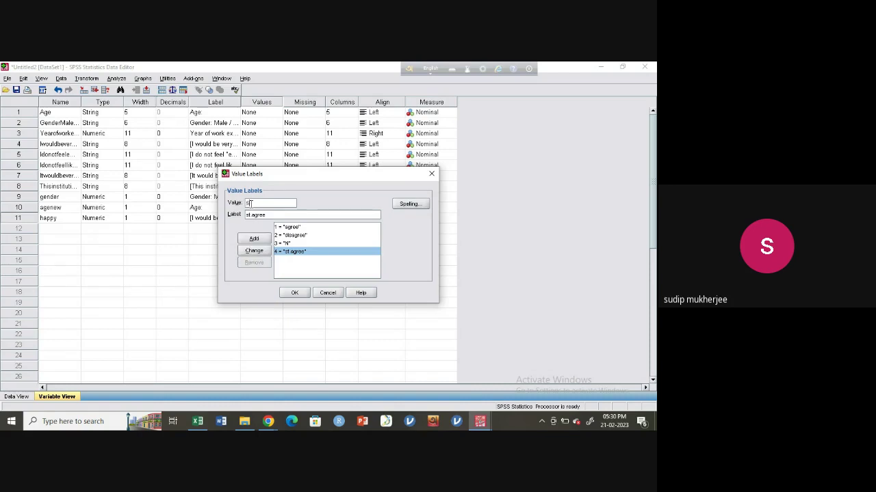
{"action": "left_click", "coordinate": [254, 251]}
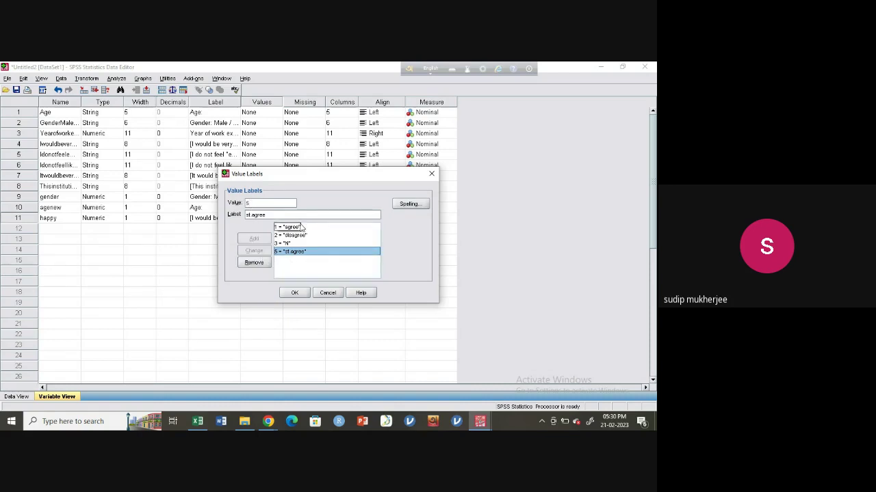
{"action": "left_click", "coordinate": [294, 293]}
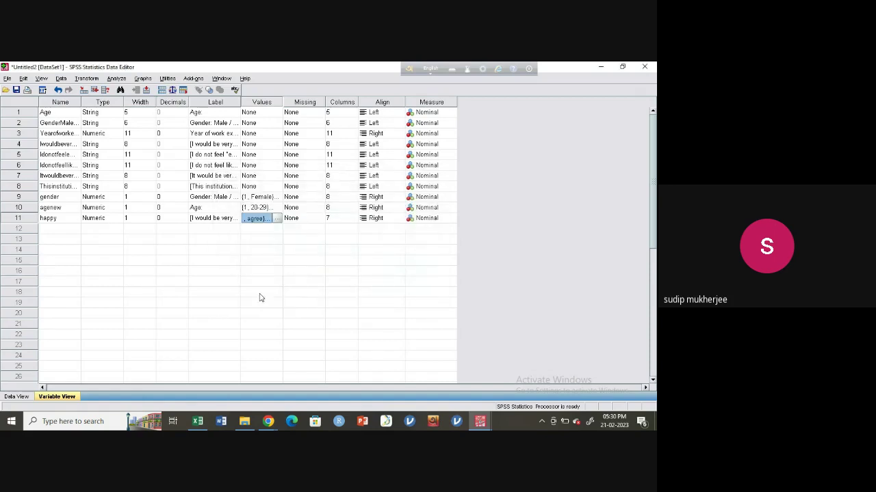
Check the happy column in Data View, read the full "emotionally attached" question in Excel, and return to the SPSS data editor.
{"action": "left_click", "coordinate": [17, 397]}
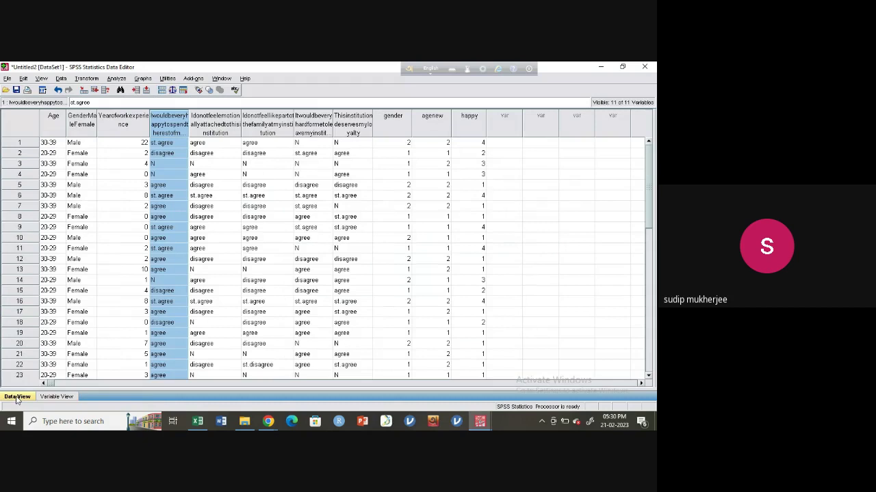
{"action": "left_click", "coordinate": [197, 421]}
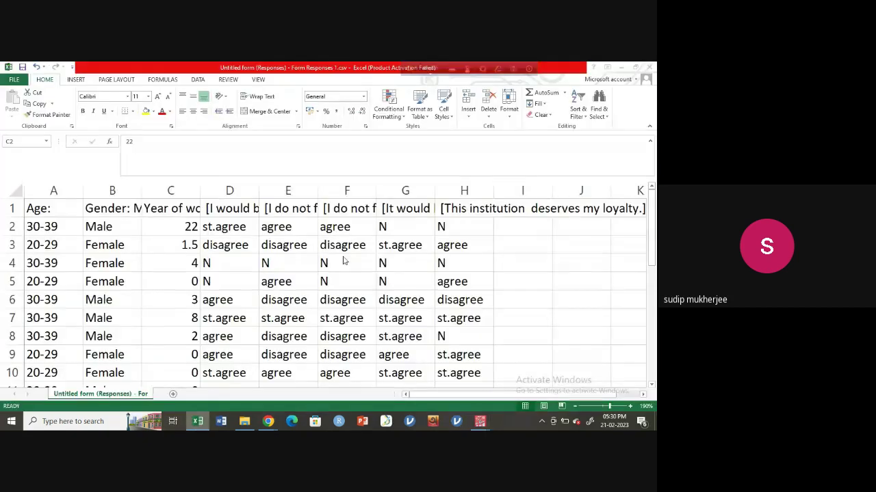
{"action": "left_click", "coordinate": [285, 207]}
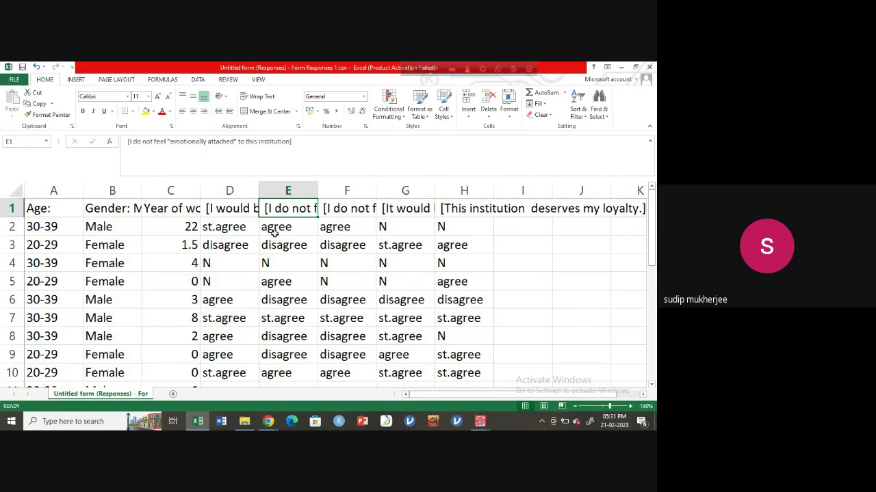
{"action": "left_click", "coordinate": [479, 421]}
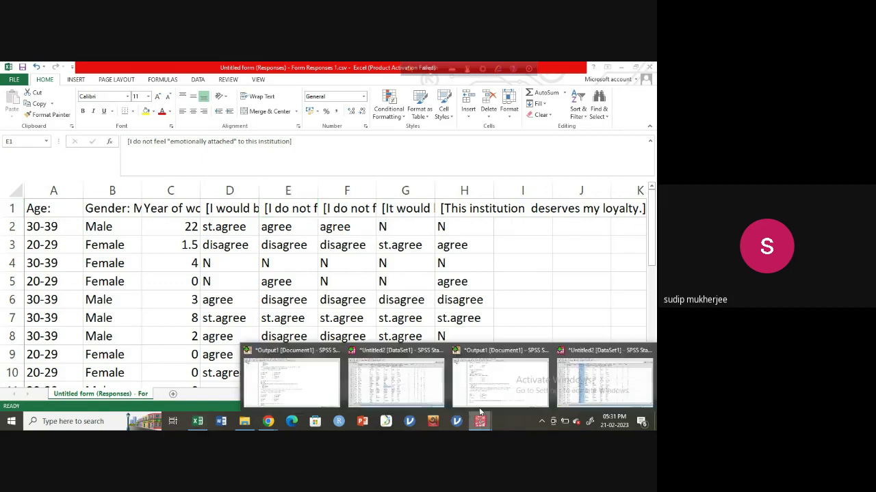
{"action": "left_click", "coordinate": [580, 380]}
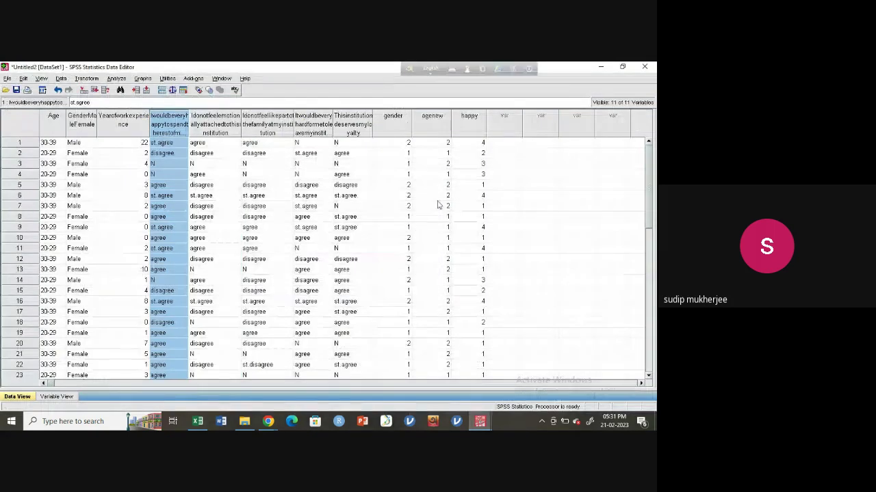
{"action": "left_click", "coordinate": [479, 421]}
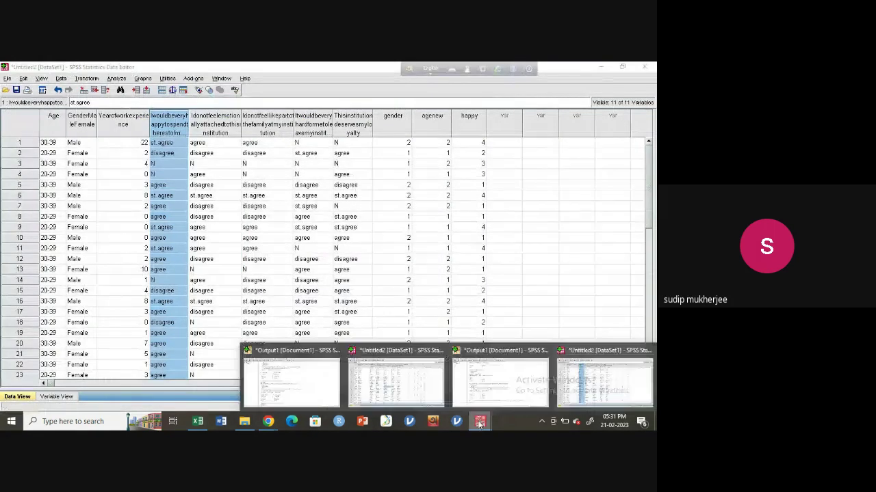
{"action": "left_click", "coordinate": [567, 380]}
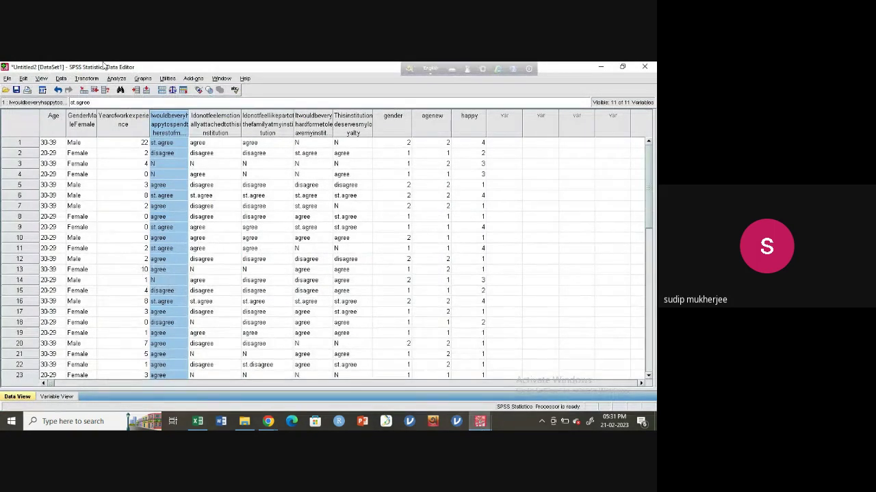
Automatically recode the "I do not feel emotionally attached to this institution" item into a new variable named emo.
{"action": "left_click", "coordinate": [61, 79]}
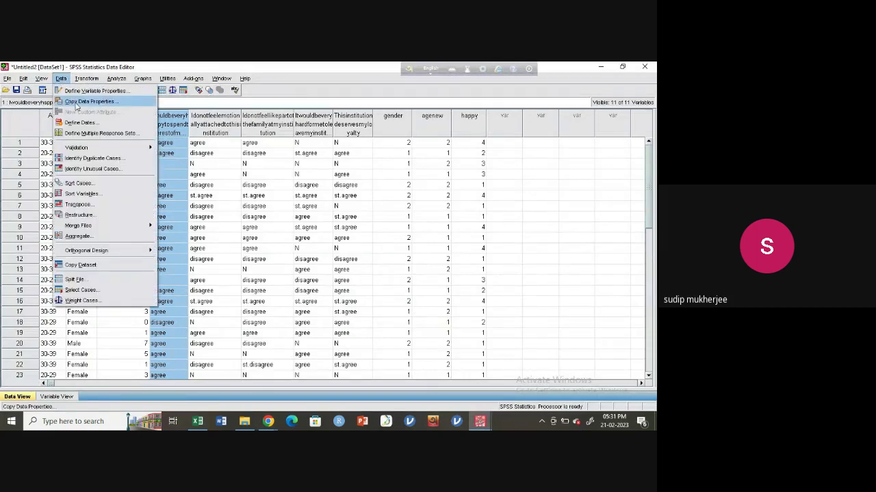
{"action": "mouse_move", "coordinate": [87, 80]}
{"action": "left_click", "coordinate": [109, 145]}
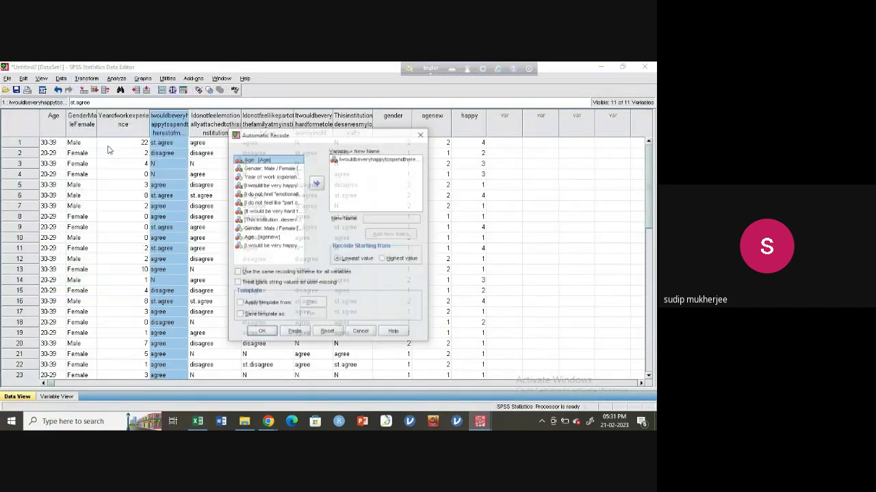
{"action": "left_click", "coordinate": [326, 334]}
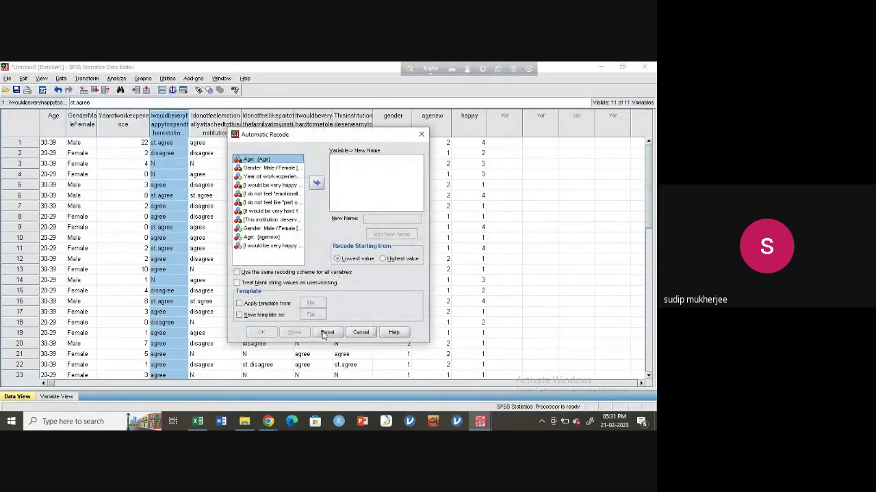
{"action": "left_click", "coordinate": [264, 194]}
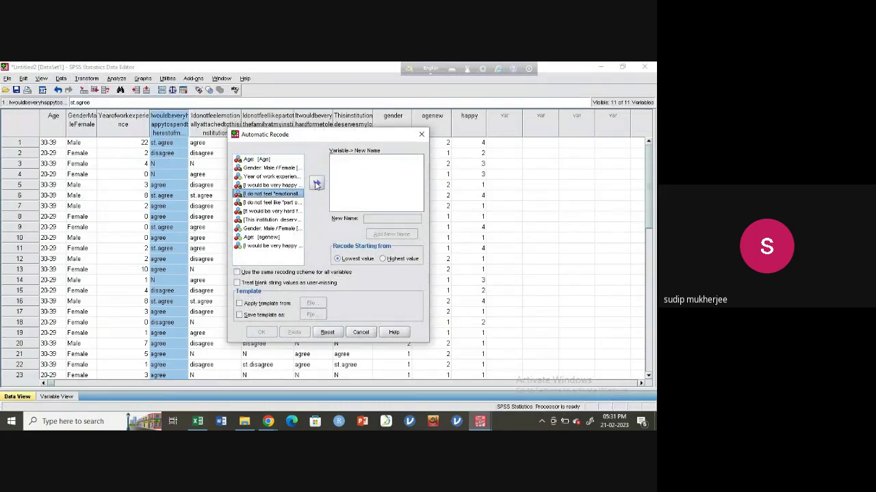
{"action": "left_click", "coordinate": [316, 184]}
{"action": "left_click", "coordinate": [382, 219]}
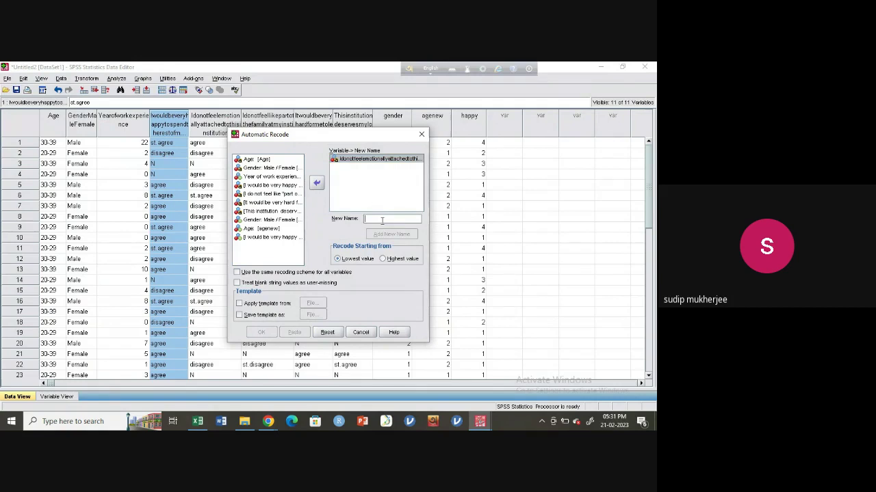
{"action": "type", "text": "emo"}
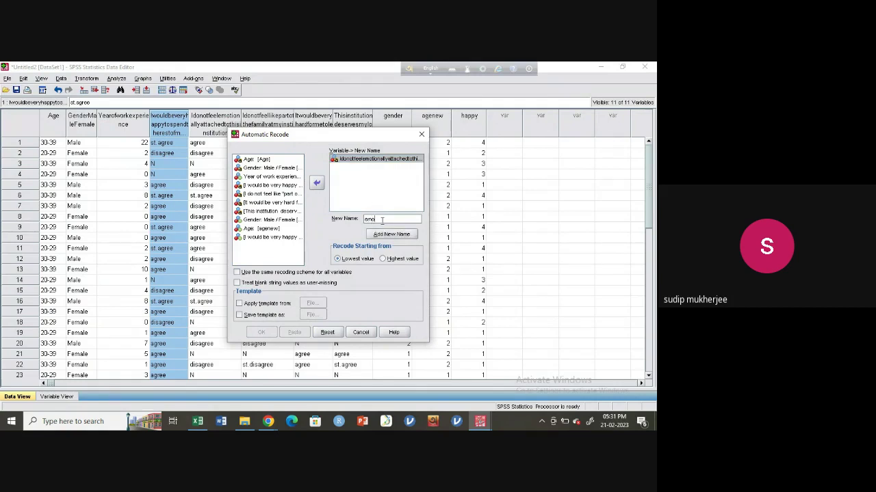
{"action": "left_click", "coordinate": [384, 236]}
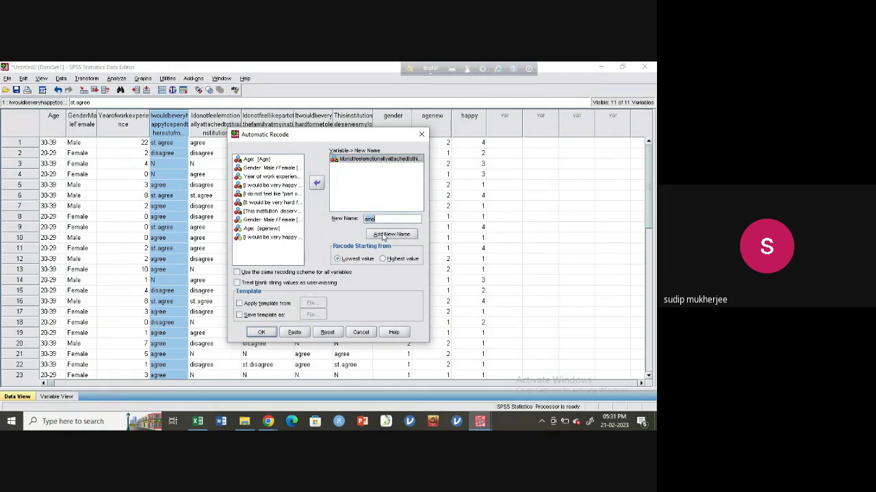
{"action": "left_click", "coordinate": [260, 333]}
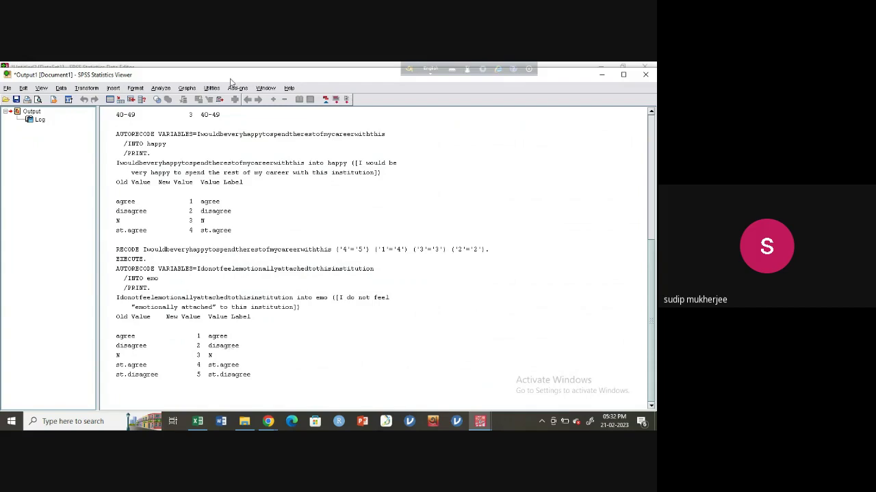
Reset Recode into Same Variables, choose the recoded "emotionally attached" variable emo, and open its old and new values beside the output.
{"action": "left_click", "coordinate": [89, 89]}
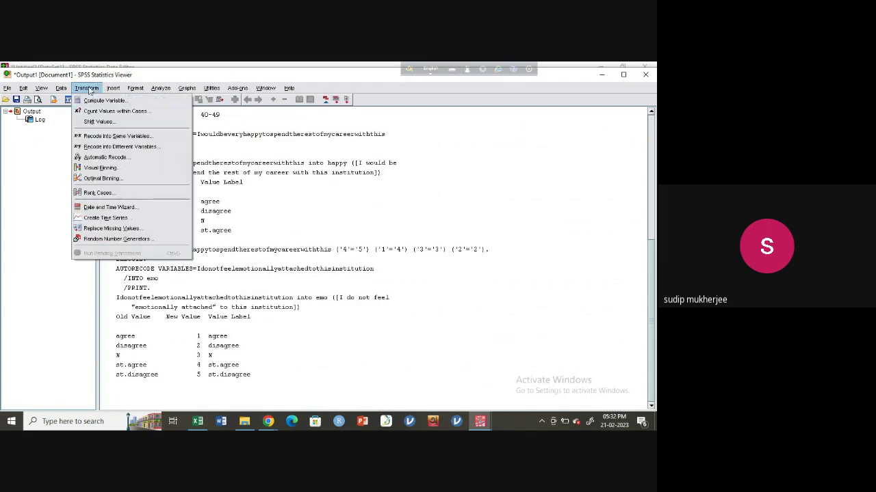
{"action": "left_click", "coordinate": [113, 134]}
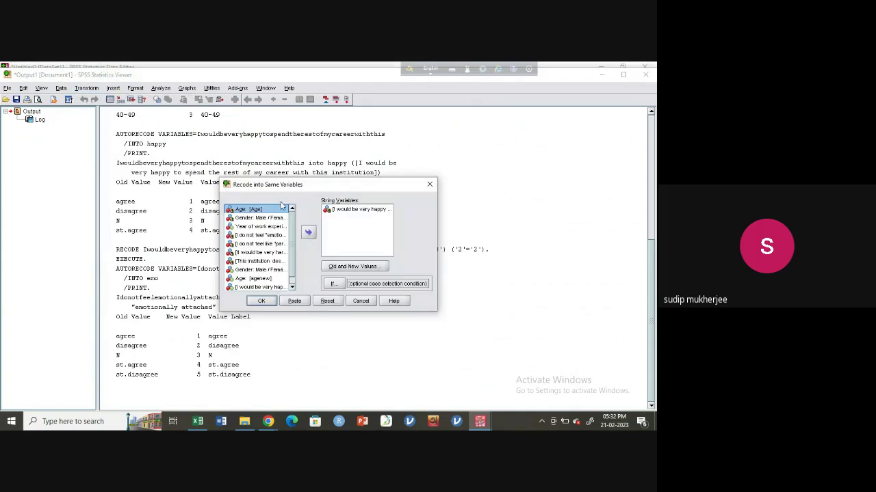
{"action": "left_click", "coordinate": [329, 303]}
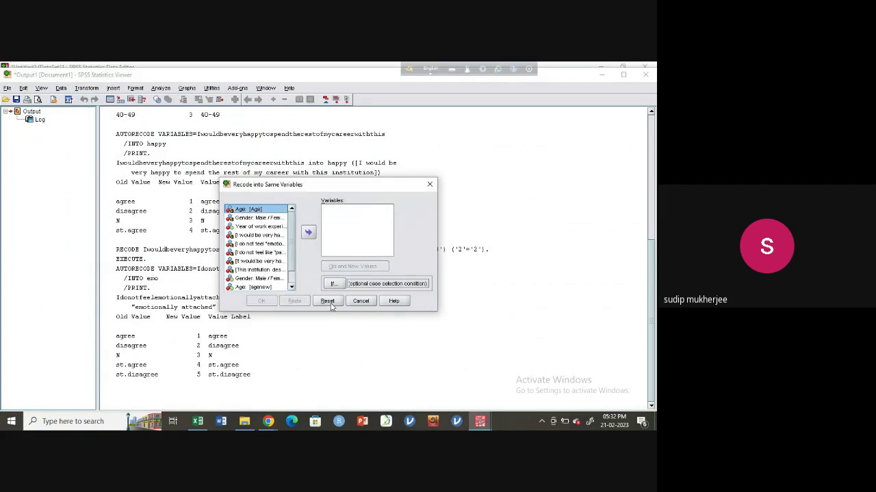
{"action": "scroll", "coordinate": [257, 258], "scroll_direction": "down", "scroll_amount": 1}
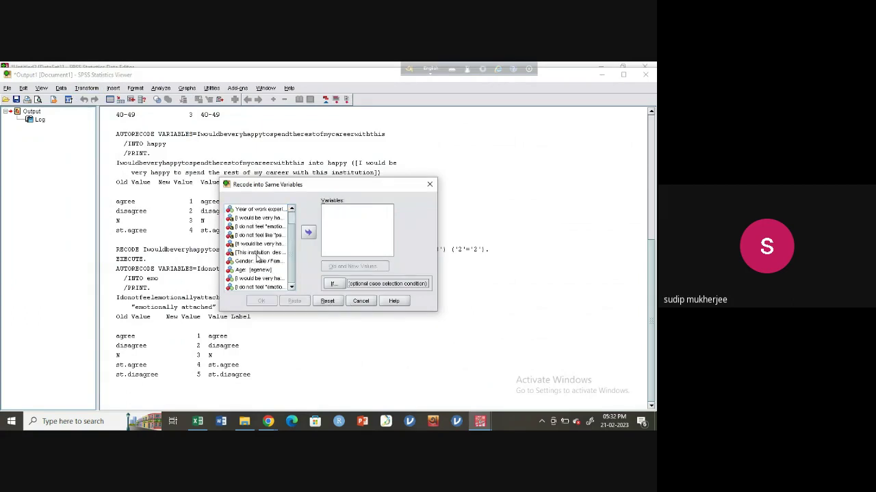
{"action": "left_click", "coordinate": [257, 287]}
{"action": "left_click", "coordinate": [308, 232]}
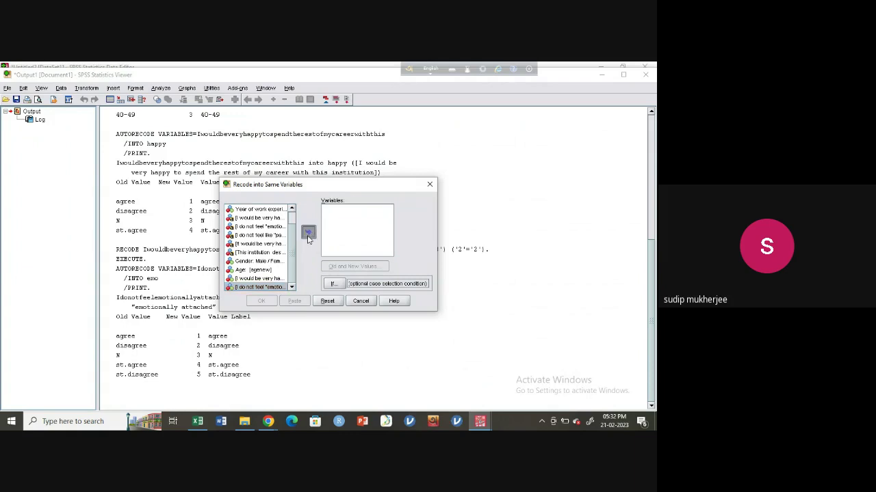
{"action": "left_click", "coordinate": [347, 271]}
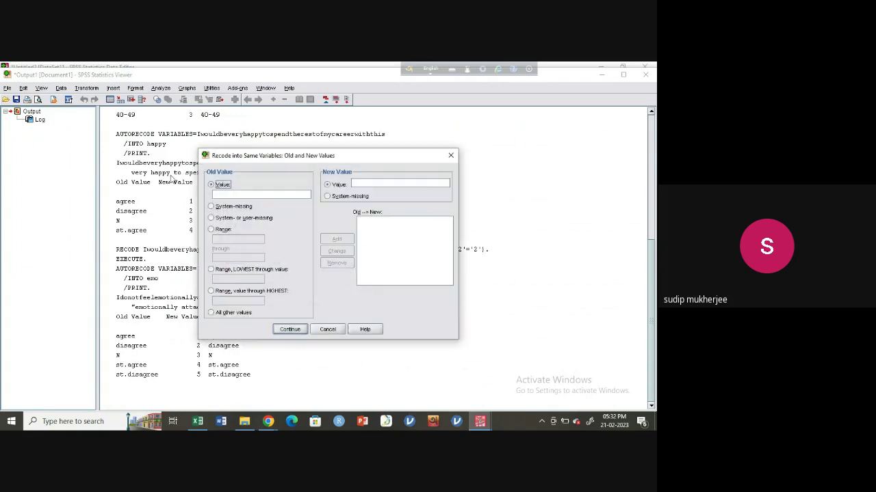
{"action": "left_click_drag", "start_coordinate": [318, 158], "coordinate": [419, 118]}
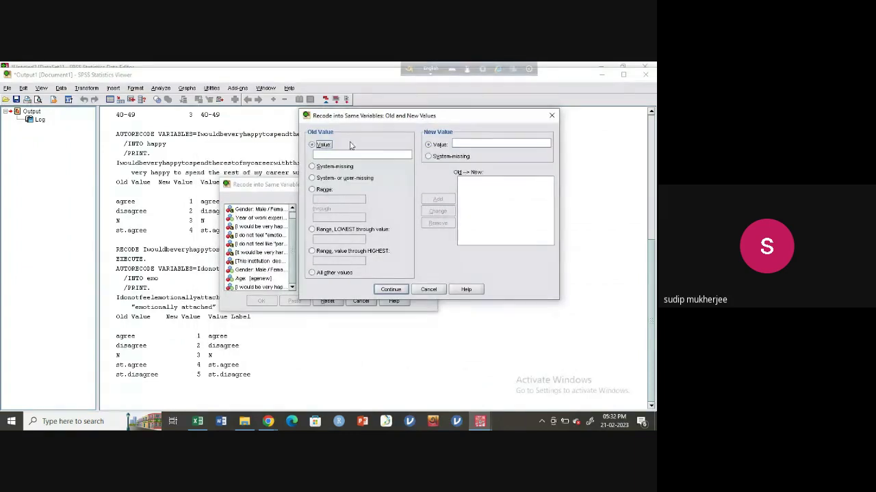
Add recode rules for emo mapping 4 to 2, 2 to 4 and 3 to 3, and remove the 4-to-2 rule.
{"action": "left_click", "coordinate": [322, 156]}
{"action": "type", "text": "42"}
{"action": "left_click", "coordinate": [437, 199]}
{"action": "left_click", "coordinate": [463, 143]}
{"action": "type", "text": "4"}
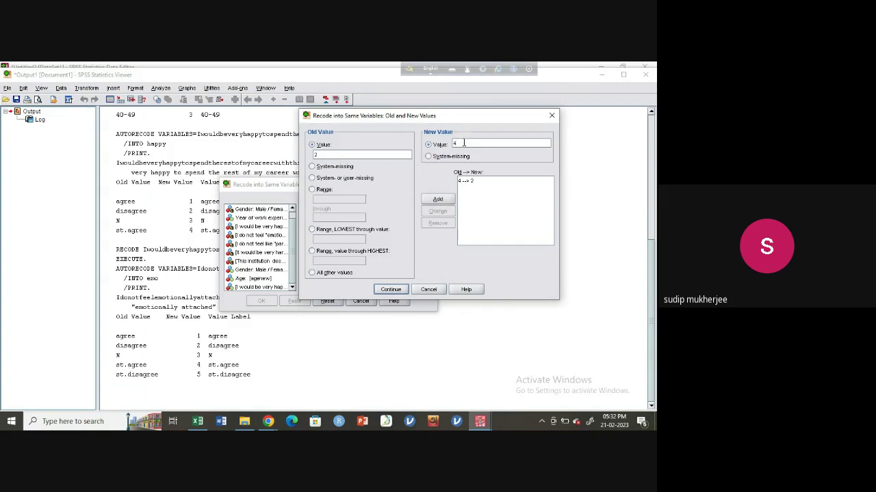
{"action": "left_click", "coordinate": [438, 199]}
{"action": "left_click", "coordinate": [335, 155]}
{"action": "type", "text": "33"}
{"action": "left_click", "coordinate": [438, 202]}
{"action": "left_click", "coordinate": [475, 182]}
{"action": "left_click", "coordinate": [442, 226]}
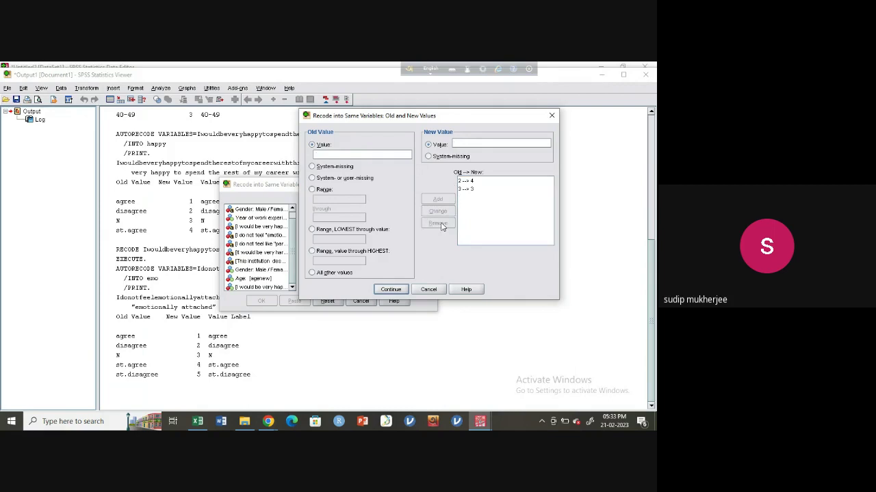
Add recode rules for emo mapping 4 to 1 and 5 to 5.
{"action": "left_click", "coordinate": [331, 154]}
{"action": "type", "text": "4"}
{"action": "left_click", "coordinate": [468, 143]}
{"action": "type", "text": "1"}
{"action": "left_click", "coordinate": [438, 199]}
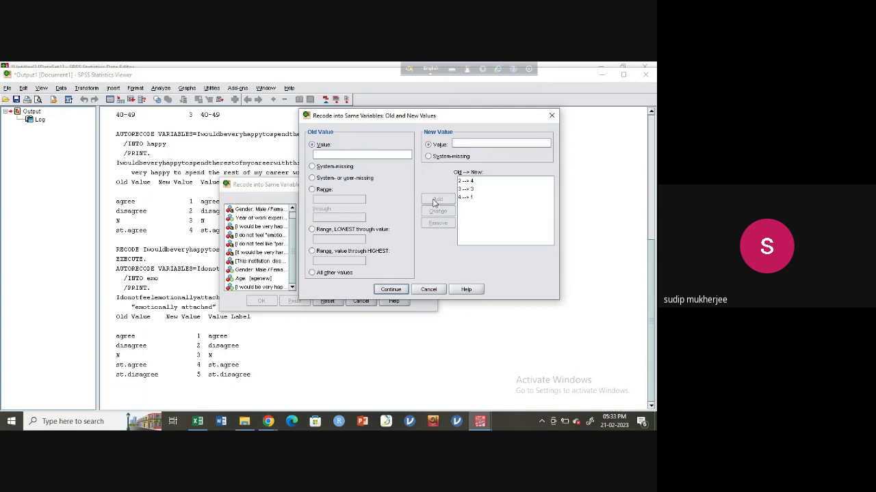
{"action": "left_click", "coordinate": [472, 198]}
{"action": "type", "text": "55"}
{"action": "left_click", "coordinate": [435, 199]}
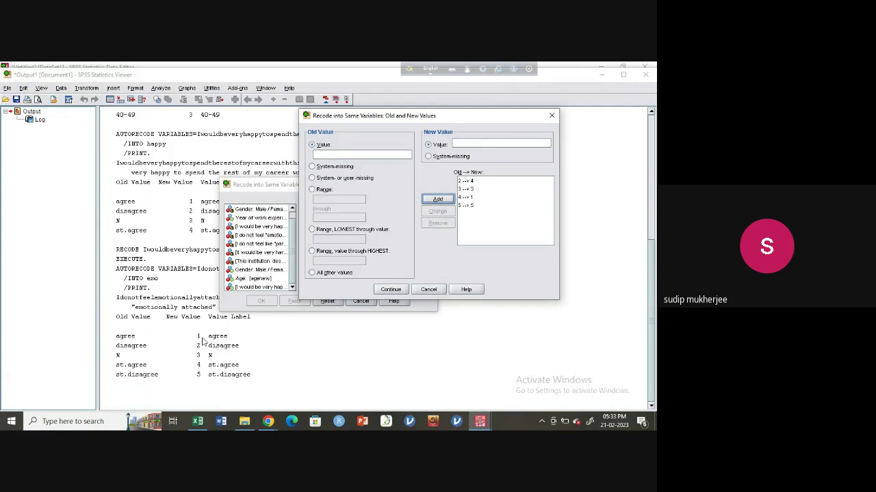
Try to add a recode rule for old value 1 with new value 4 and with 2, and leave the rules dialog.
{"action": "left_click", "coordinate": [329, 155]}
{"action": "type", "text": "1"}
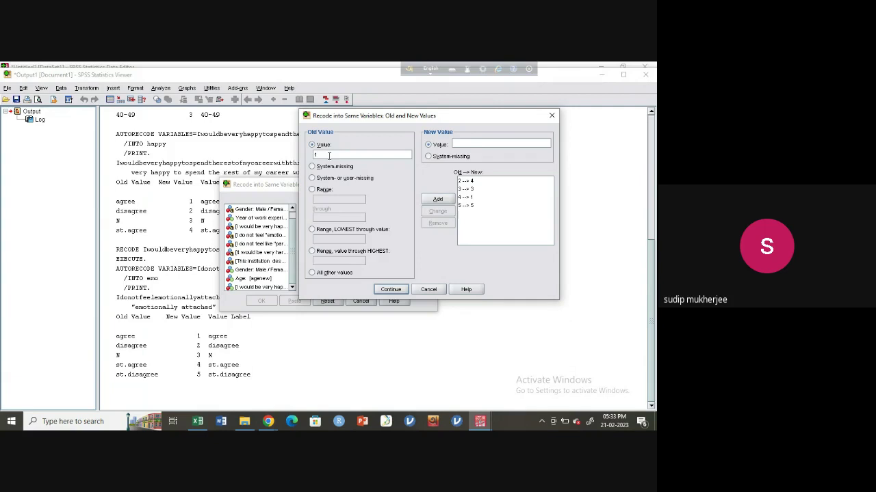
{"action": "left_click", "coordinate": [473, 143]}
{"action": "type", "text": "4"}
{"action": "left_click", "coordinate": [436, 203]}
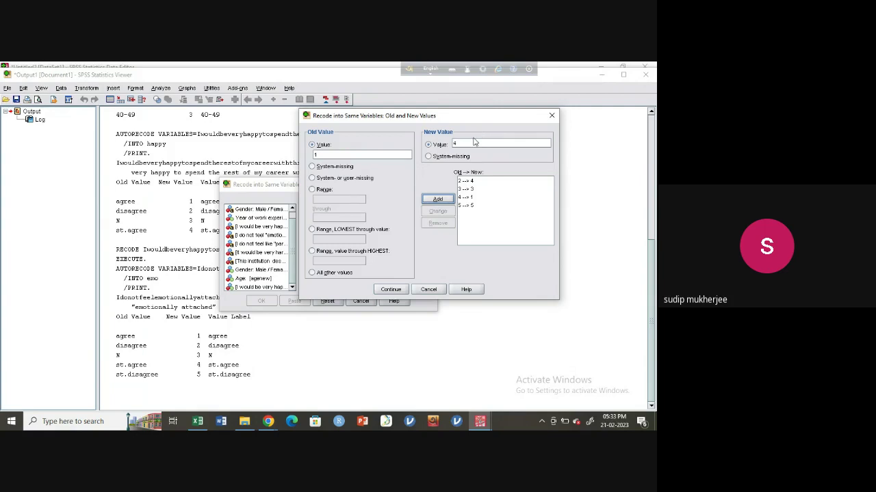
{"action": "left_click", "coordinate": [461, 157]}
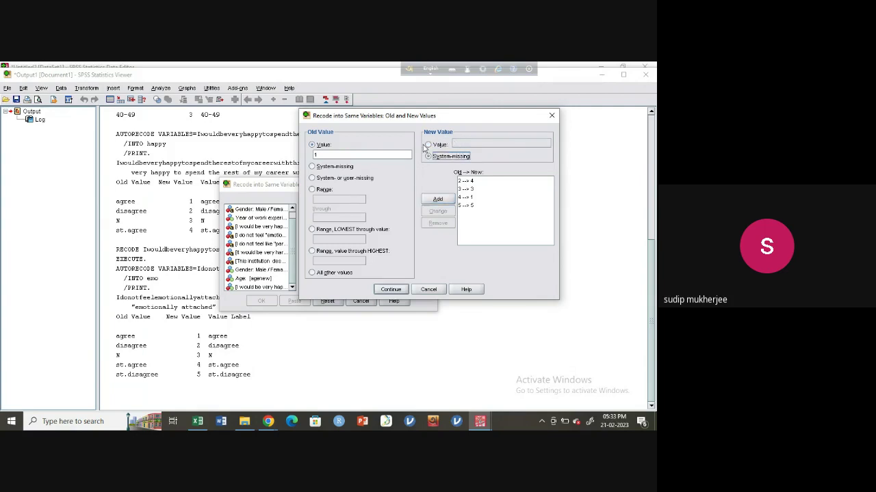
{"action": "left_click", "coordinate": [427, 145]}
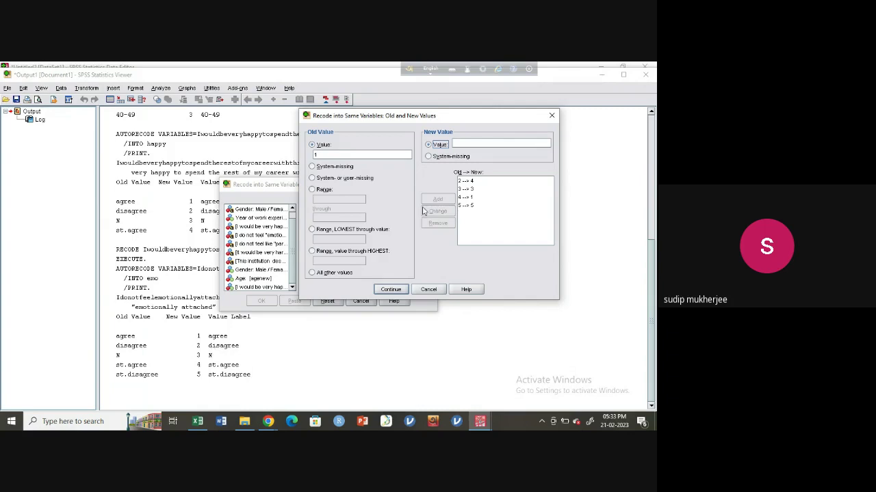
{"action": "left_click", "coordinate": [463, 146]}
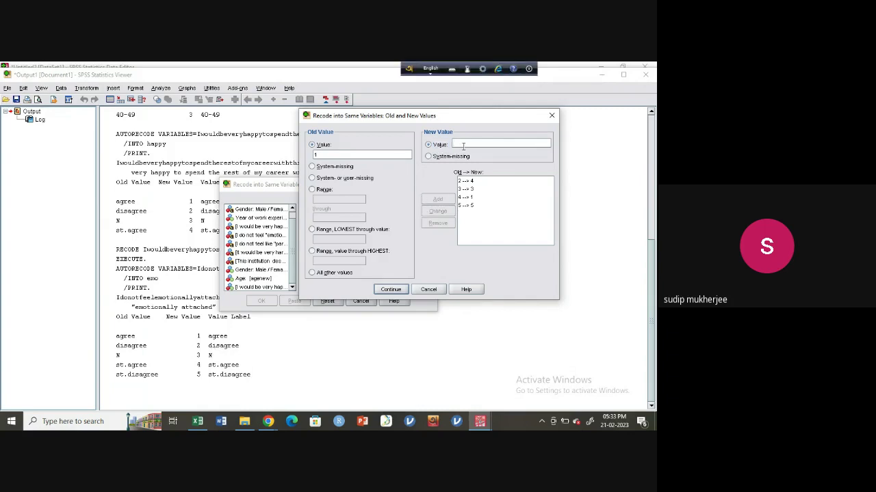
{"action": "type", "text": "2"}
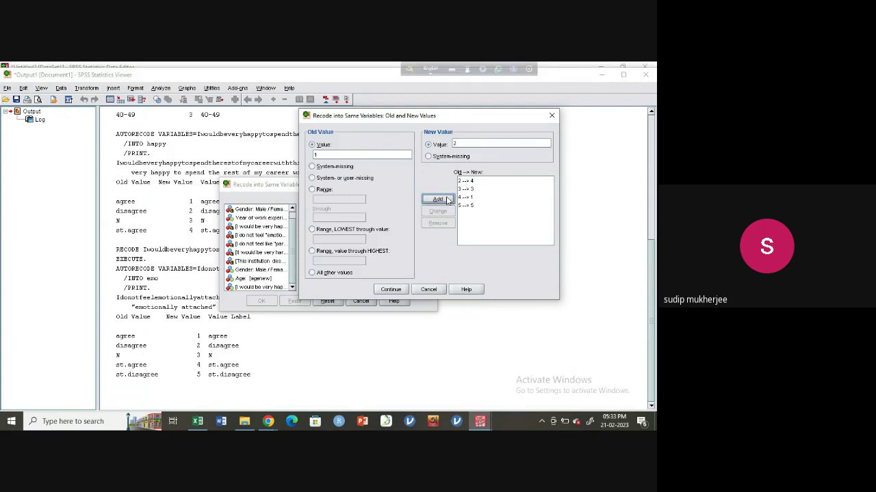
{"action": "double_click", "coordinate": [523, 143]}
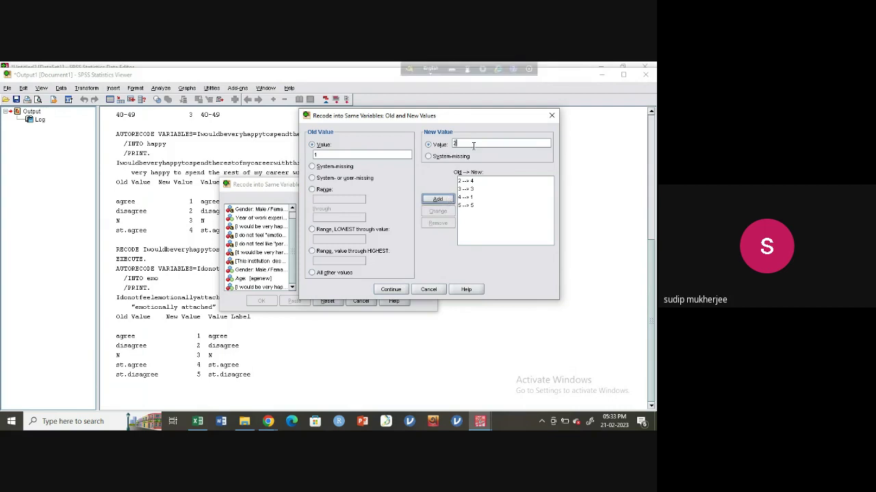
{"action": "left_click", "coordinate": [394, 293]}
Reopen the old and new values for emo and add a recode rule mapping 1 to 2.
{"action": "left_click", "coordinate": [354, 268]}
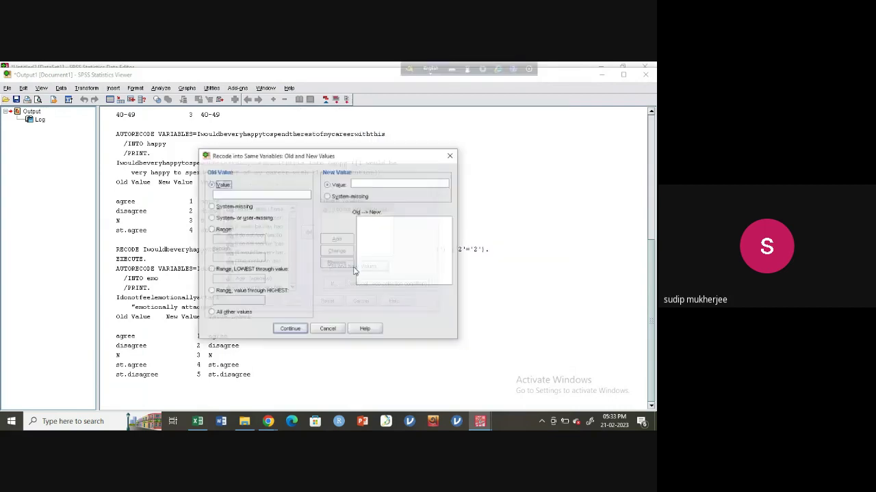
{"action": "left_click", "coordinate": [219, 195]}
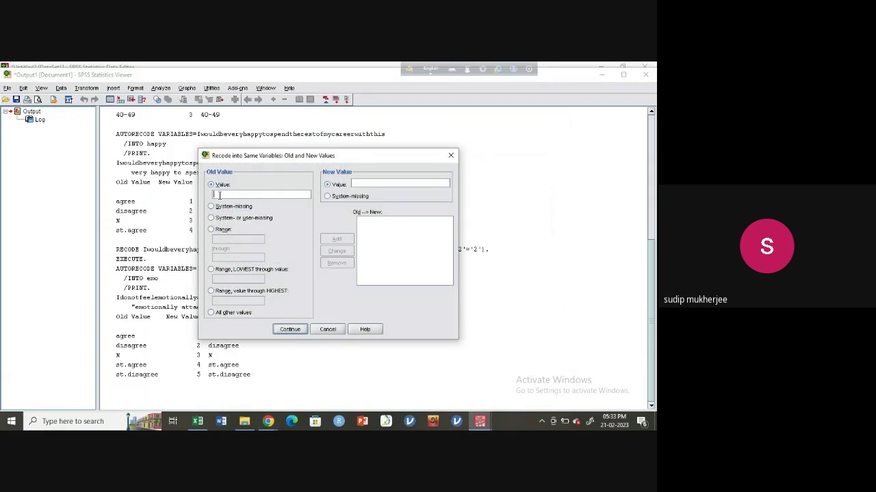
{"action": "left_click_drag", "start_coordinate": [296, 155], "coordinate": [344, 130]}
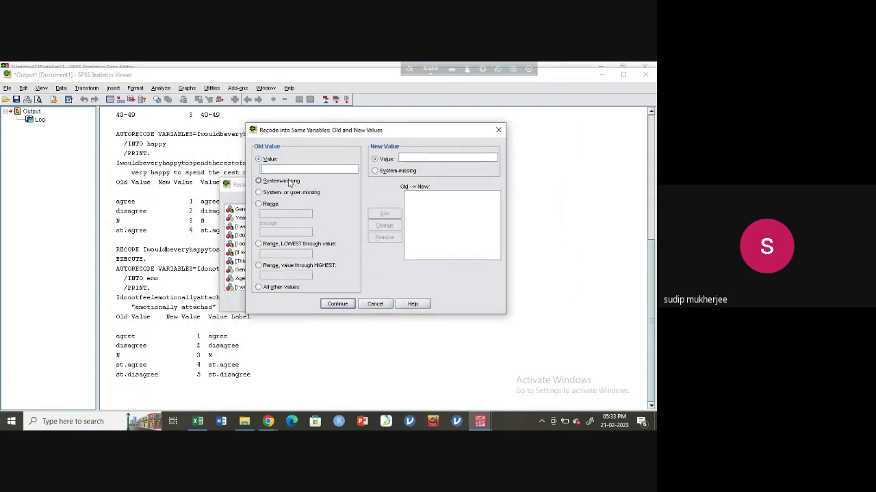
{"action": "left_click", "coordinate": [280, 170]}
{"action": "type", "text": "1"}
{"action": "left_click", "coordinate": [412, 158]}
{"action": "type", "text": "2"}
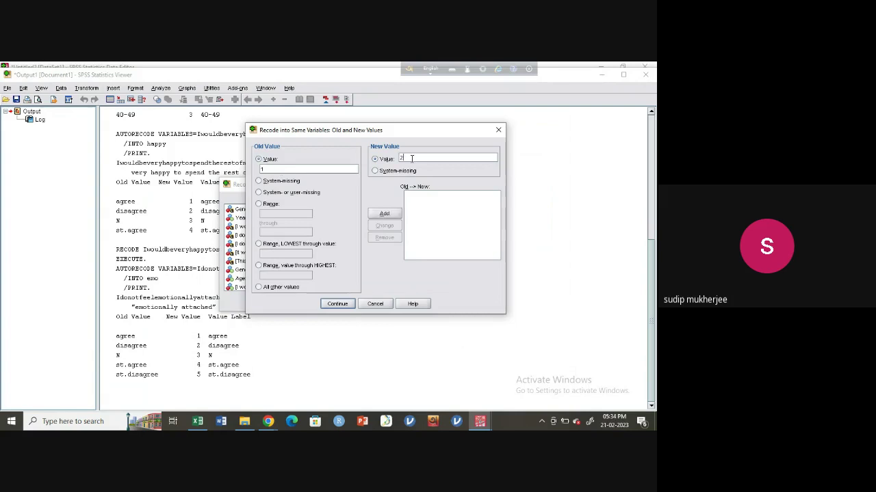
{"action": "left_click", "coordinate": [394, 215]}
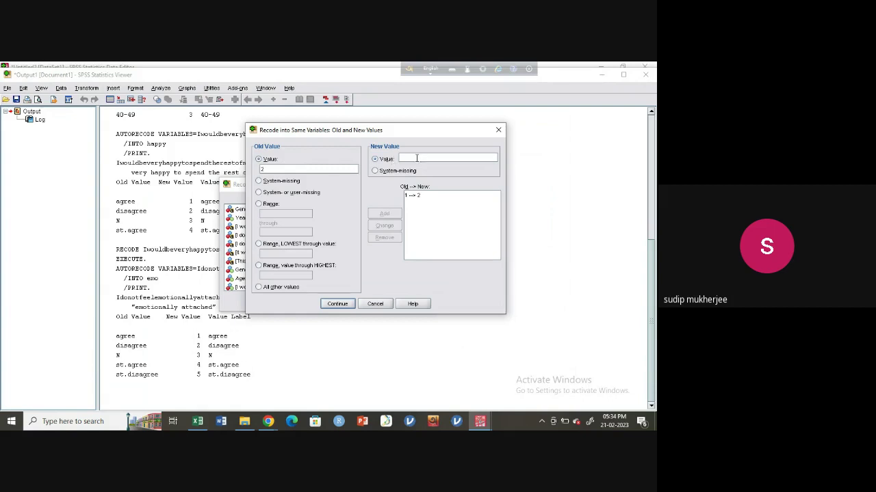
Add recode rules for emo mapping 2 to 4 and 3 to 3.
{"action": "left_click", "coordinate": [415, 158]}
{"action": "type", "text": "4"}
{"action": "left_click", "coordinate": [383, 213]}
{"action": "left_click", "coordinate": [268, 169]}
{"action": "type", "text": "3"}
{"action": "left_click", "coordinate": [411, 158]}
{"action": "type", "text": "3"}
{"action": "left_click", "coordinate": [384, 213]}
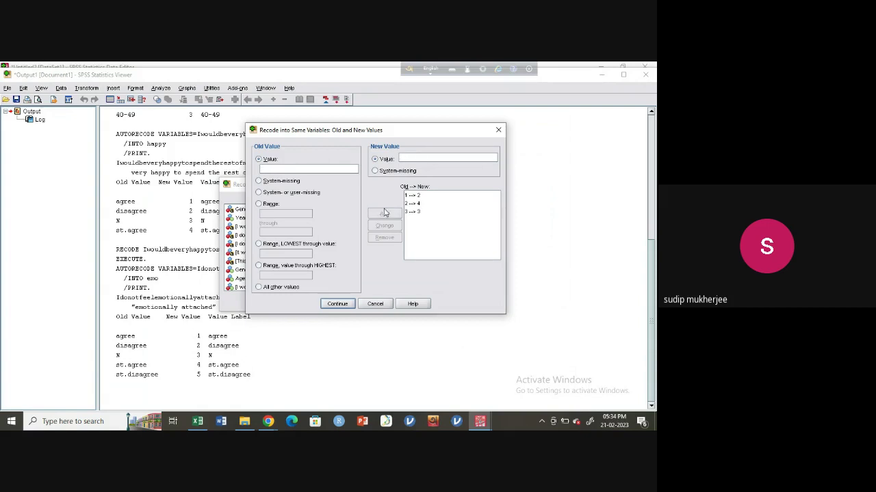
Complete the emo recode rules by mapping 4 to 1 and 5 to 5.
{"action": "left_click", "coordinate": [272, 168]}
{"action": "left_click", "coordinate": [402, 157]}
{"action": "type", "text": "1"}
{"action": "left_click", "coordinate": [393, 214]}
{"action": "left_click", "coordinate": [284, 169]}
{"action": "type", "text": "5"}
{"action": "type", "text": "5"}
{"action": "left_click", "coordinate": [396, 214]}
Run the recode on emo and return to the data editor to check the recoded column.
{"action": "left_click", "coordinate": [342, 308]}
{"action": "left_click", "coordinate": [255, 304]}
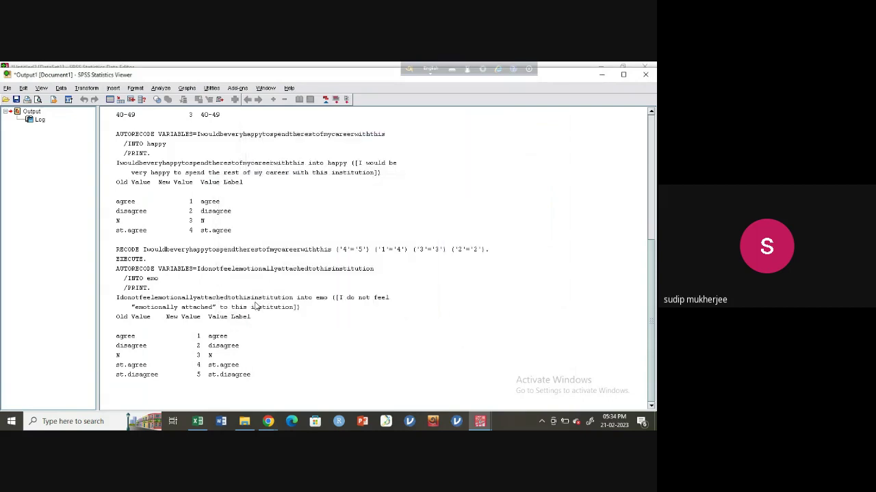
{"action": "mouse_move", "coordinate": [480, 422]}
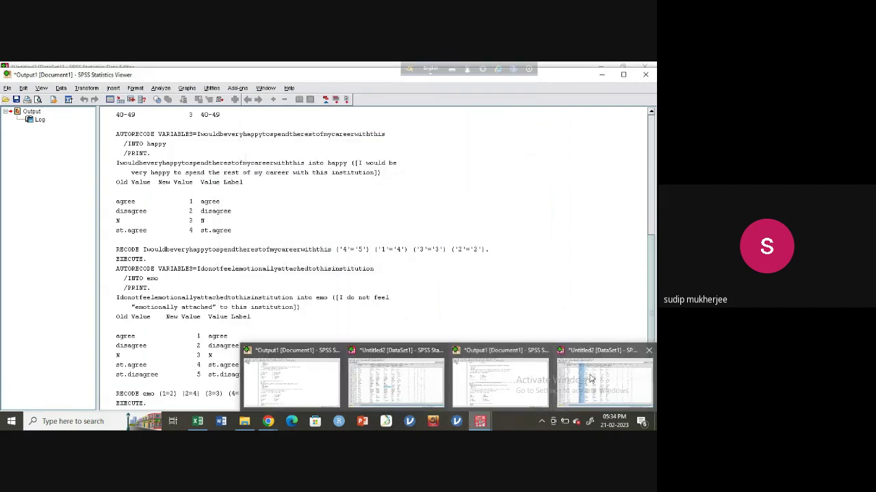
{"action": "left_click", "coordinate": [592, 378]}
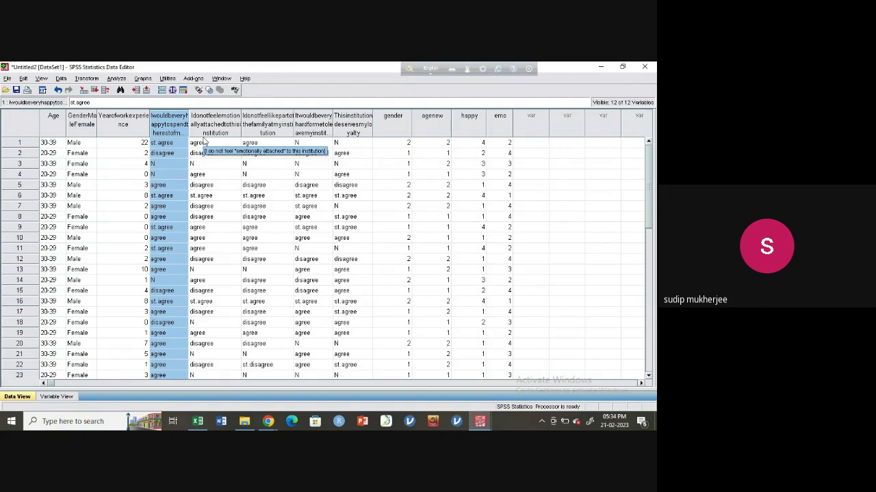
Open Automatic Recode and replace the emotional attachment item with the "I do not feel like part of the family" item.
{"action": "left_click", "coordinate": [91, 80]}
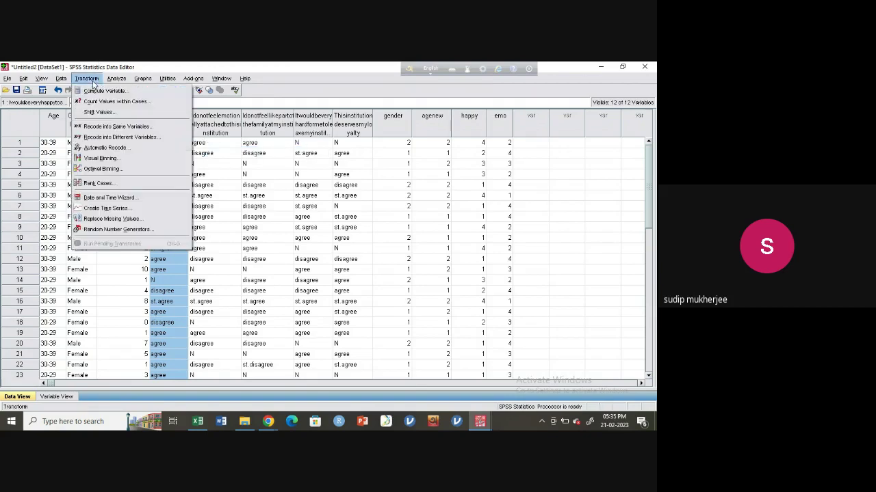
{"action": "left_click", "coordinate": [104, 148]}
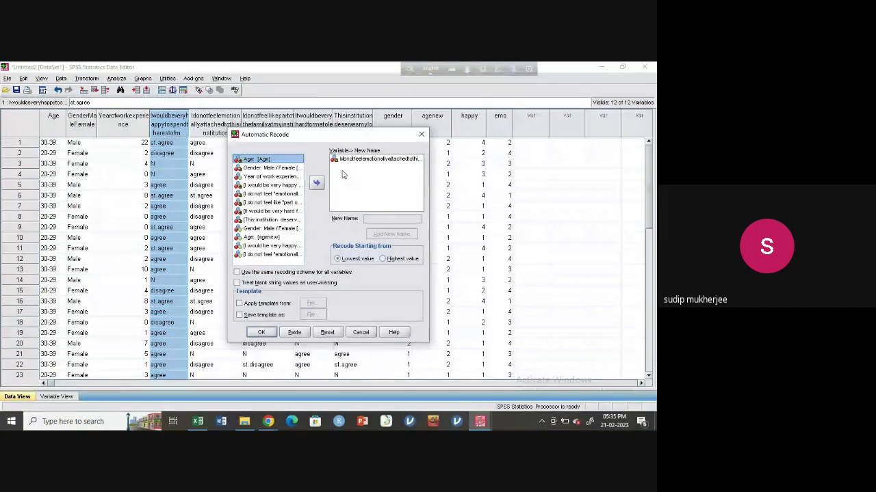
{"action": "left_click", "coordinate": [316, 183]}
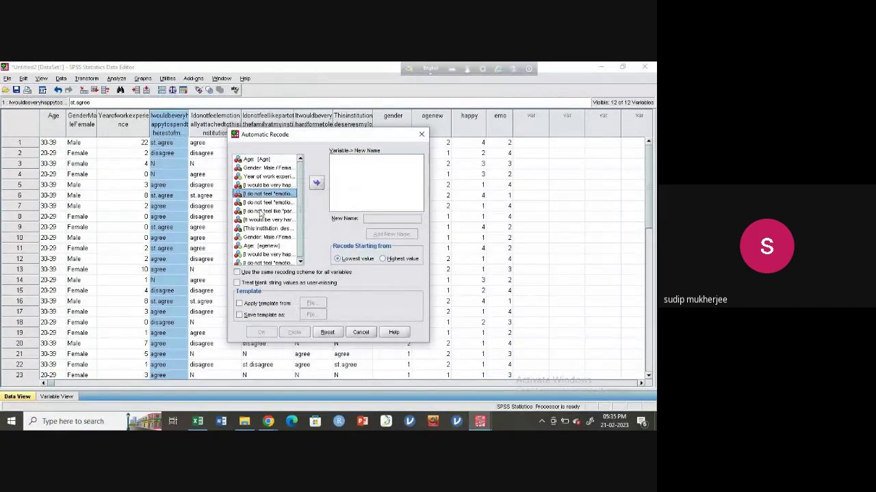
{"action": "left_click", "coordinate": [317, 183]}
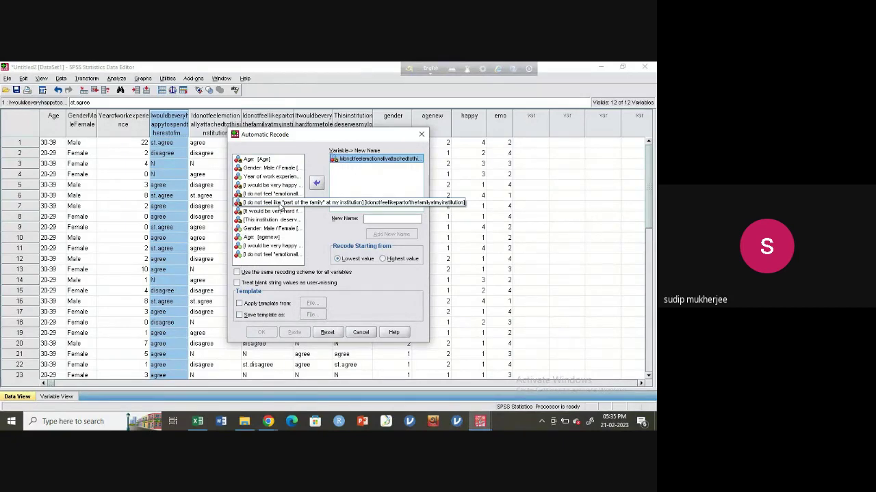
{"action": "left_click", "coordinate": [317, 184]}
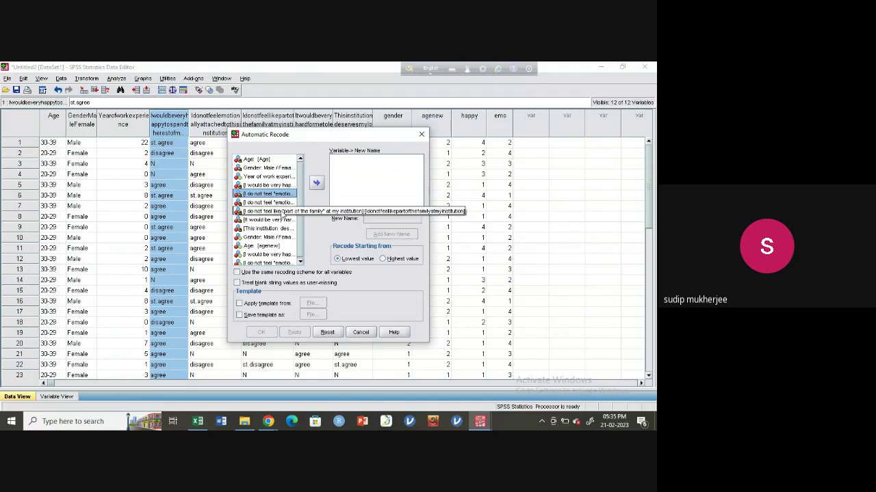
{"action": "left_click", "coordinate": [283, 211]}
{"action": "left_click", "coordinate": [316, 183]}
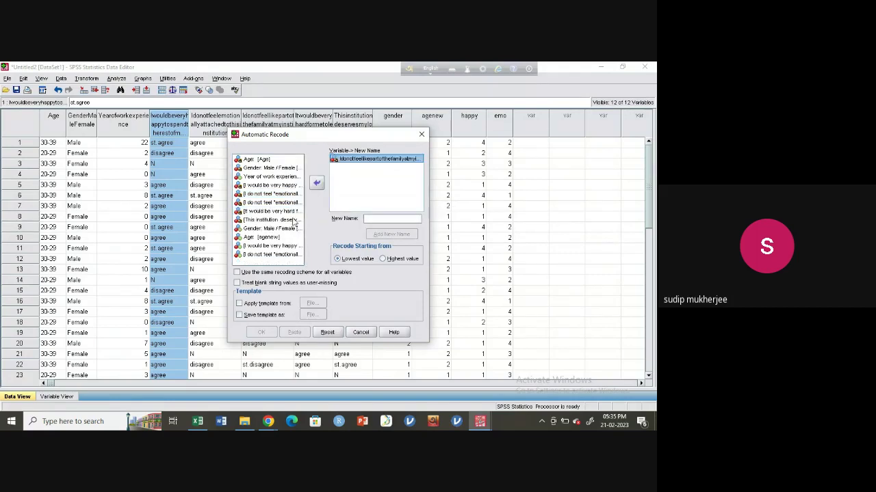
{"action": "left_click", "coordinate": [286, 212]}
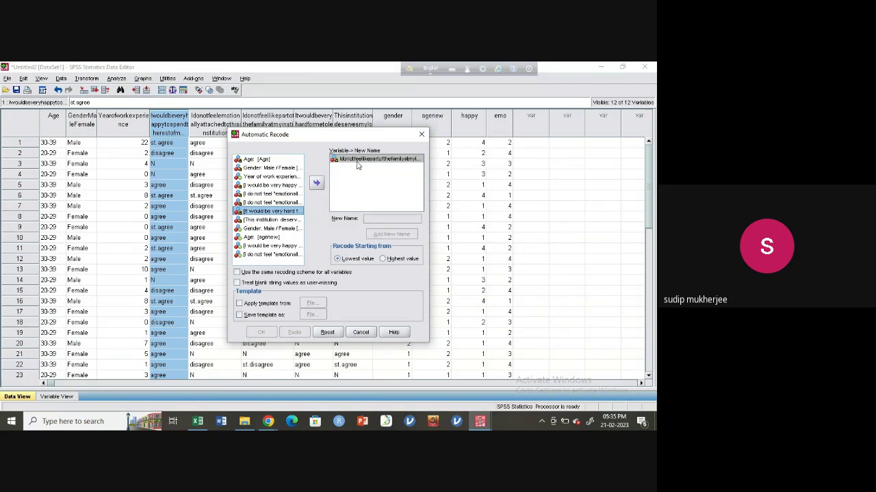
{"action": "left_click", "coordinate": [356, 159]}
{"action": "left_click", "coordinate": [374, 218]}
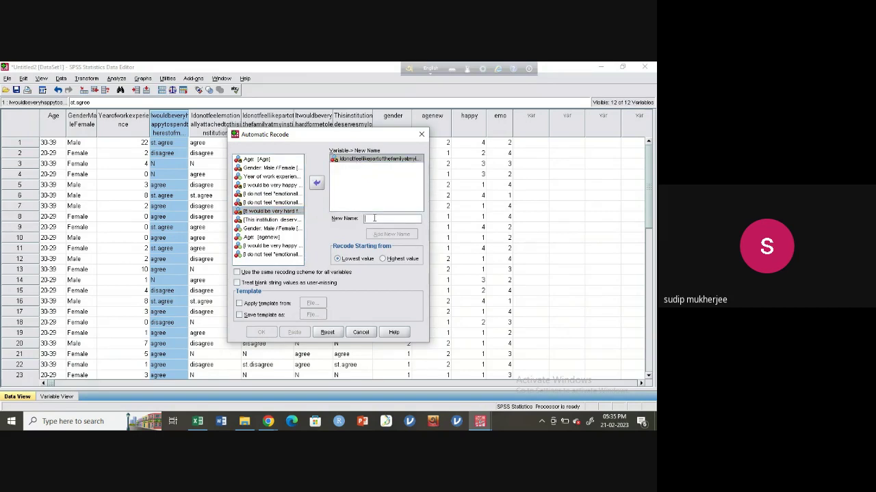
{"action": "type", "text": "family"}
{"action": "left_click", "coordinate": [392, 234]}
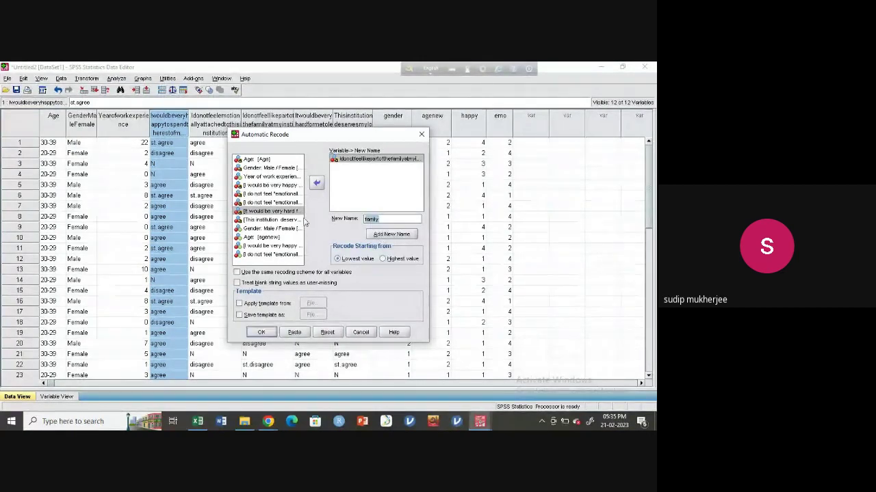
{"action": "left_click", "coordinate": [276, 224]}
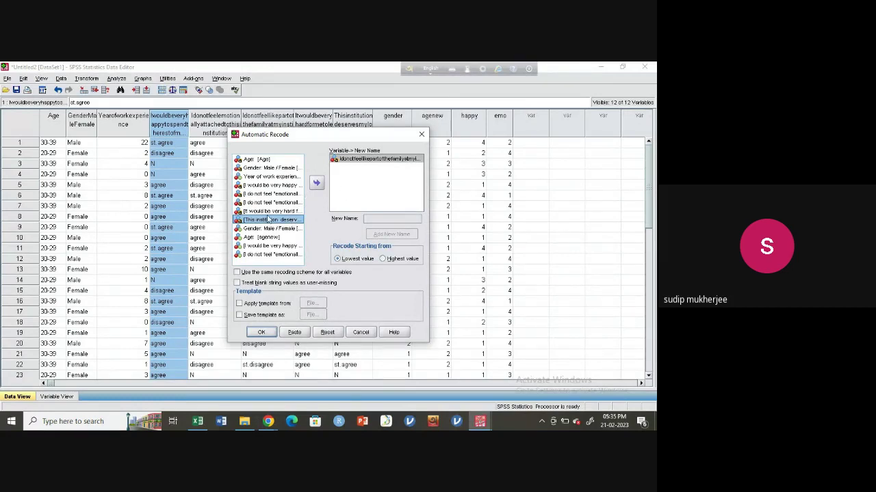
{"action": "left_click", "coordinate": [271, 211]}
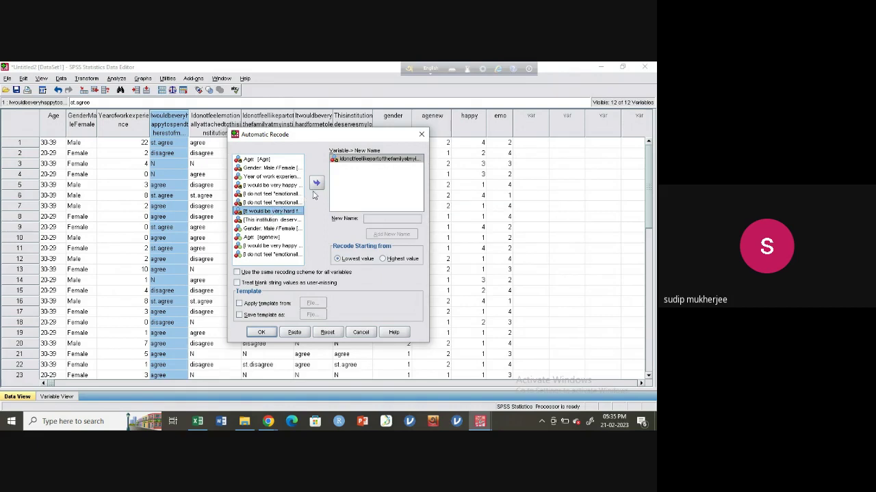
{"action": "left_click", "coordinate": [354, 162]}
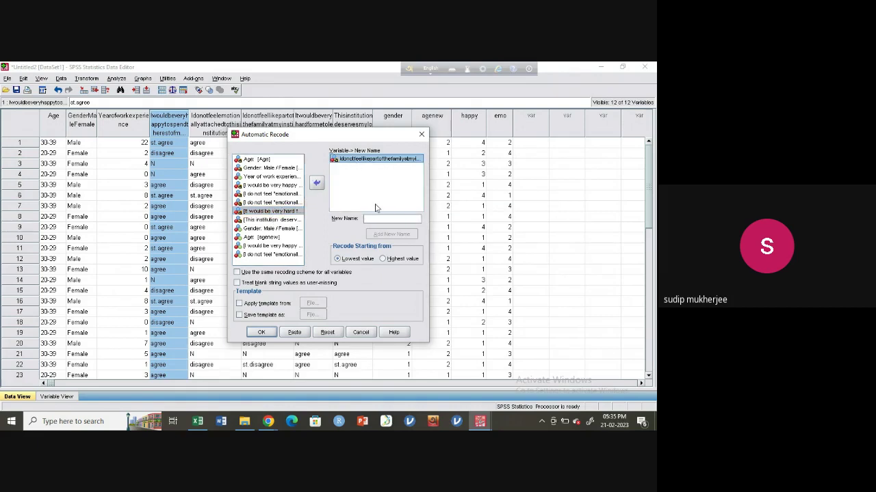
{"action": "left_click", "coordinate": [316, 183]}
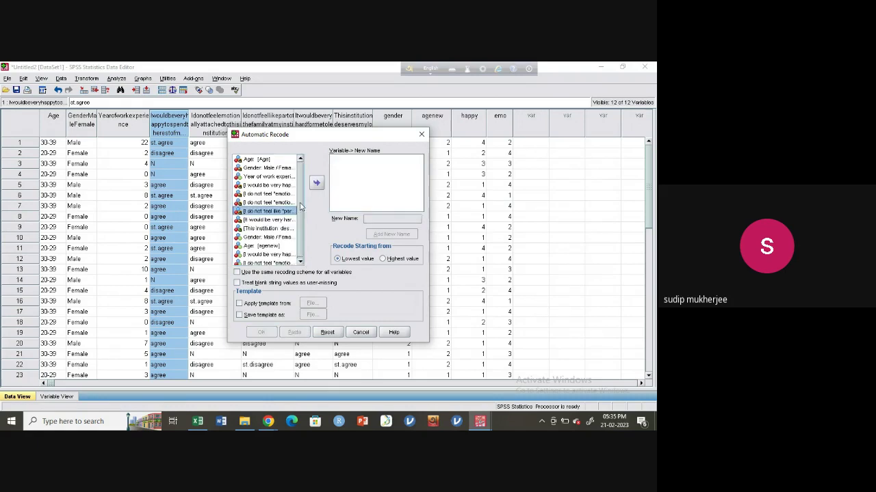
{"action": "left_click", "coordinate": [268, 203]}
{"action": "left_click", "coordinate": [268, 194]}
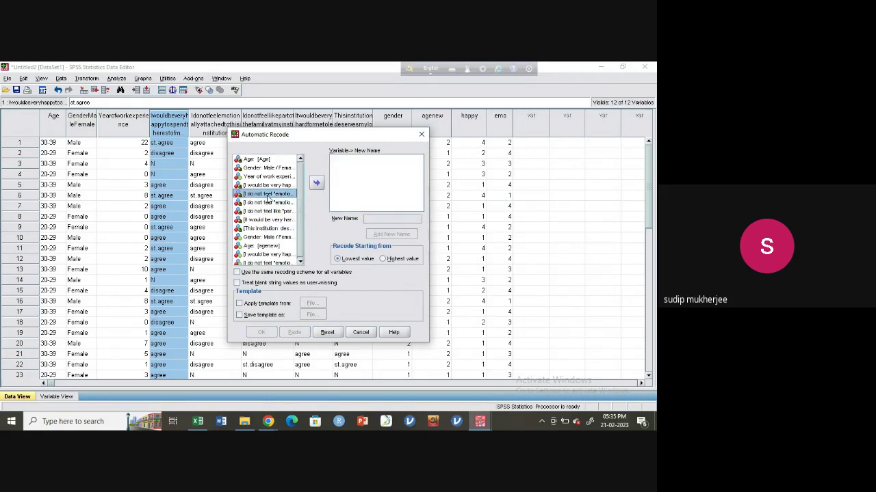
Automatically recode the "part of the family" item into a new variable named family and return to the data editor.
{"action": "left_click", "coordinate": [271, 211]}
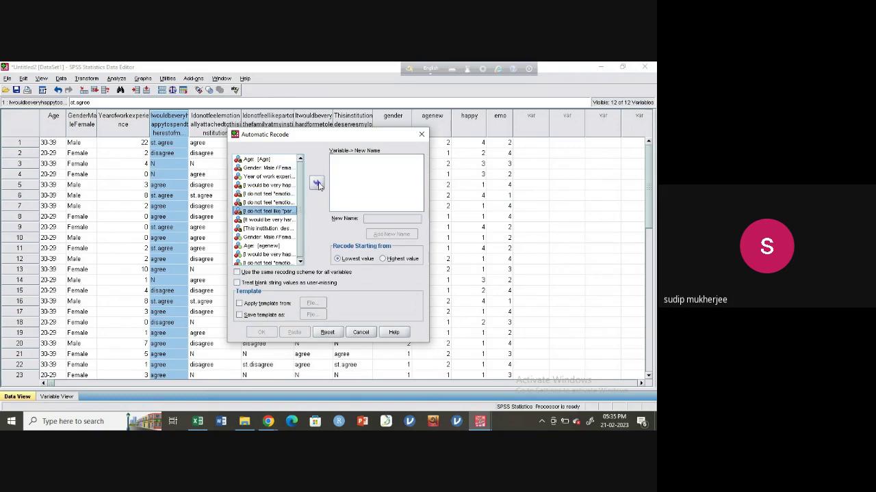
{"action": "left_click", "coordinate": [317, 184]}
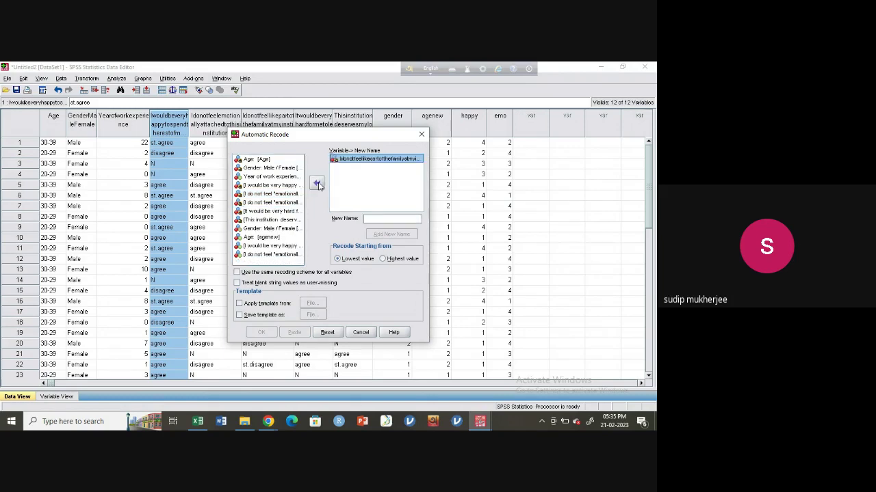
{"action": "left_click", "coordinate": [380, 219]}
{"action": "type", "text": "fam"}
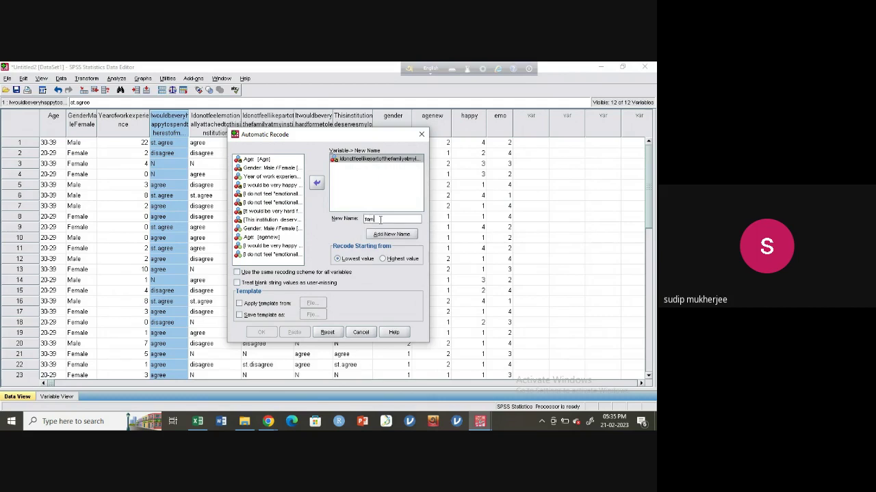
{"action": "type", "text": "ily"}
{"action": "left_click", "coordinate": [385, 234]}
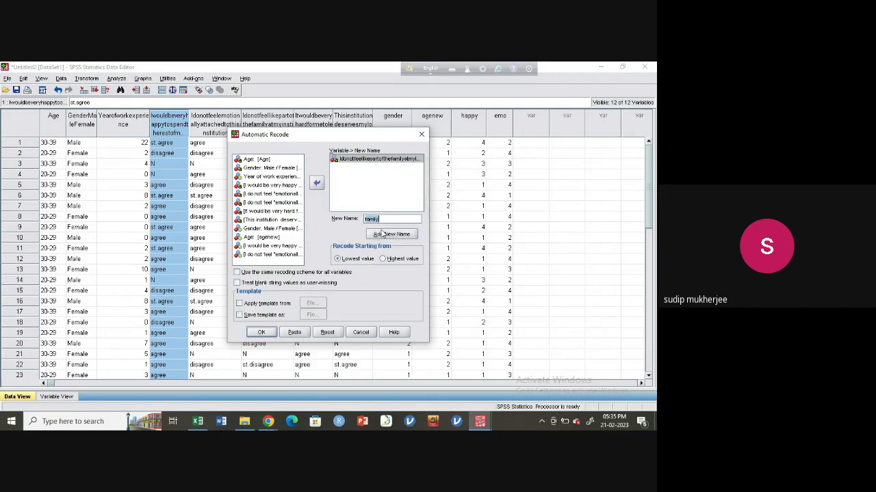
{"action": "left_click", "coordinate": [260, 333]}
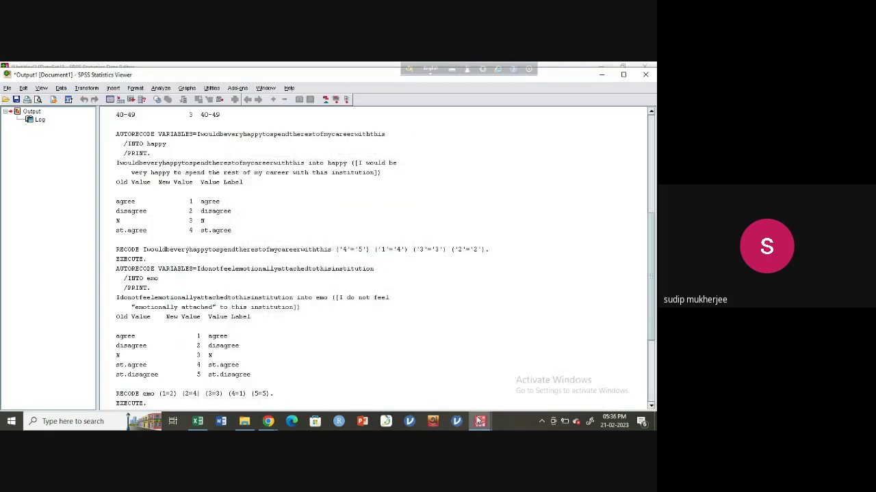
{"action": "mouse_move", "coordinate": [480, 421]}
{"action": "left_click", "coordinate": [577, 373]}
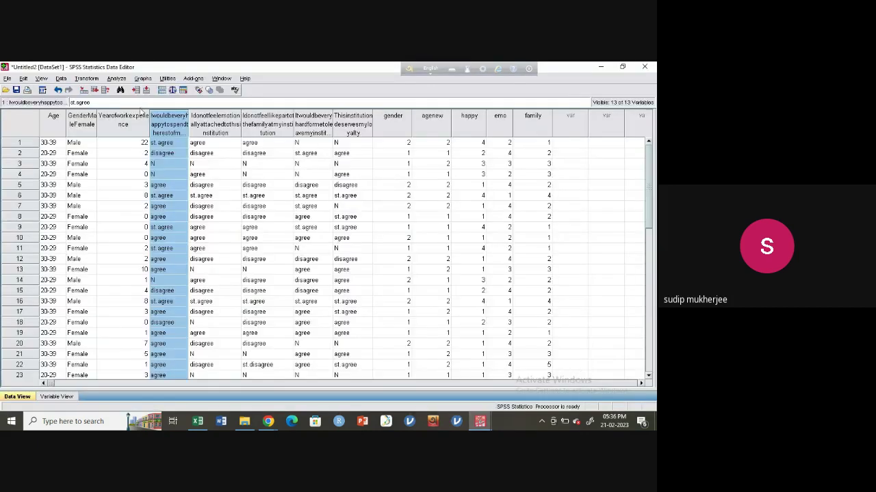
Reopen Automatic Recode and replace the family item with the "It would be very hard for me to leave" item.
{"action": "left_click", "coordinate": [86, 79]}
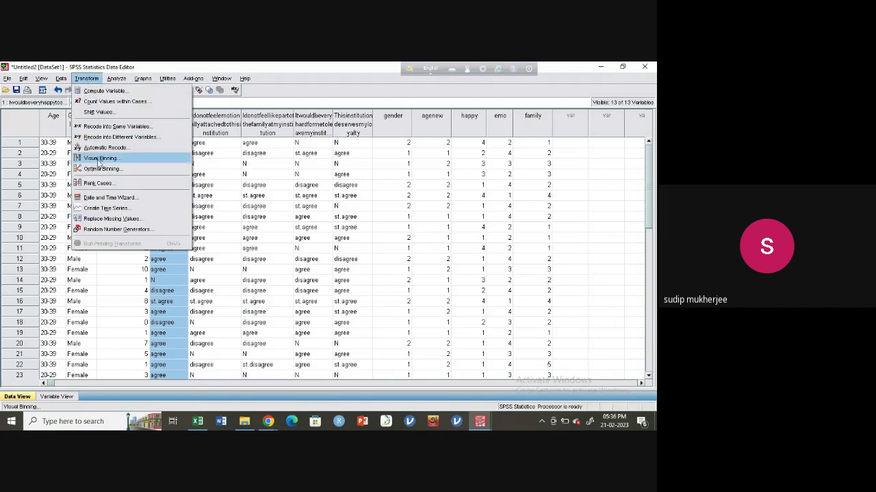
{"action": "left_click", "coordinate": [108, 147]}
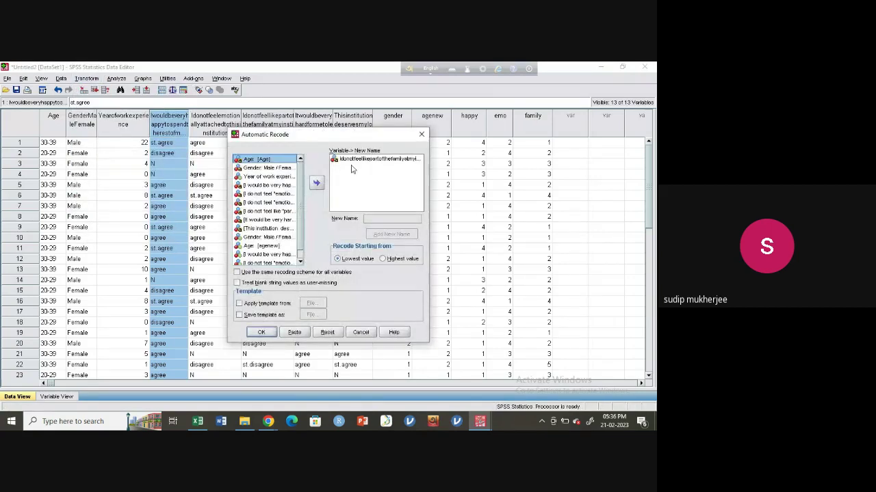
{"action": "left_click", "coordinate": [373, 159]}
{"action": "left_click", "coordinate": [317, 186]}
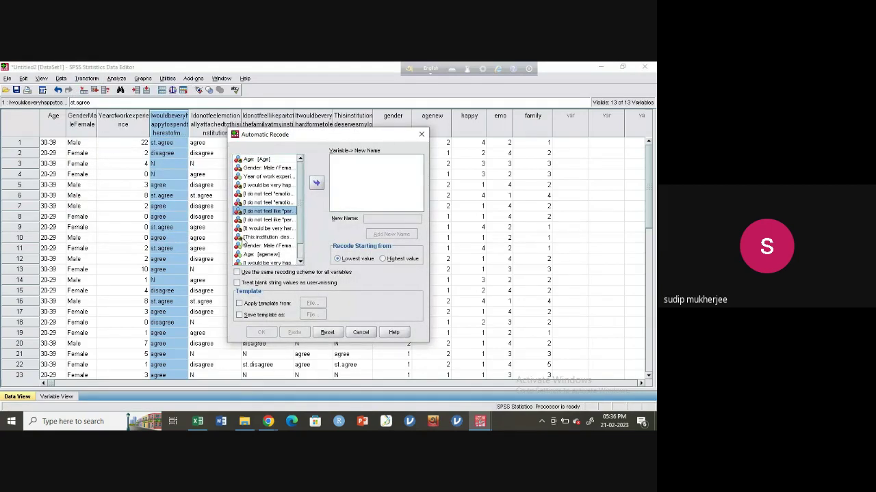
{"action": "left_click", "coordinate": [265, 228]}
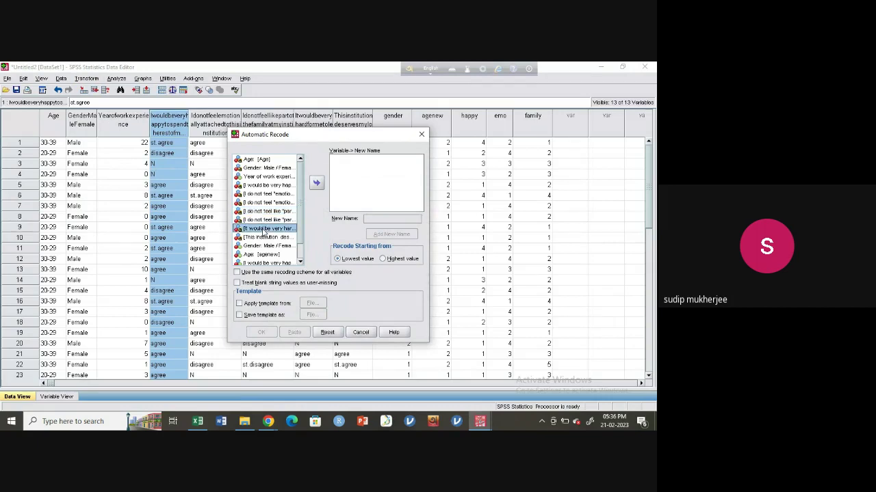
{"action": "left_click", "coordinate": [318, 184]}
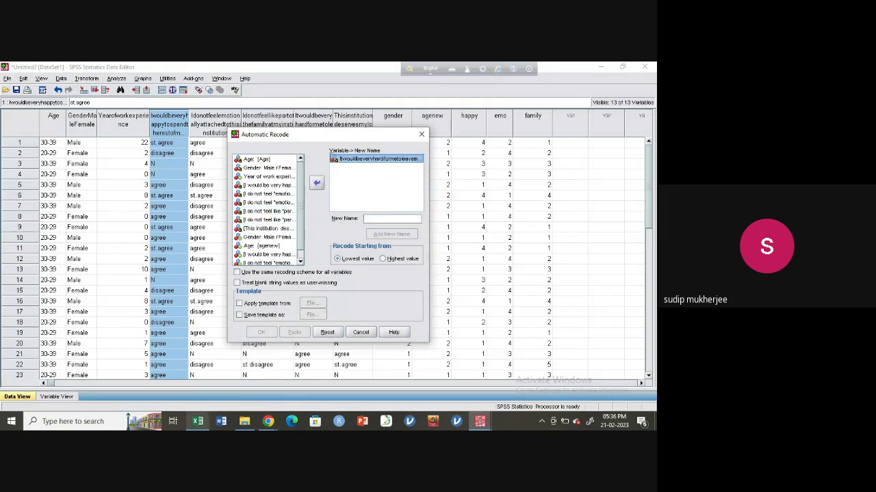
Switch to Excel to read the full wording of the headers in F1 and G1, then return to the SPSS recode.
{"action": "left_click", "coordinate": [200, 422]}
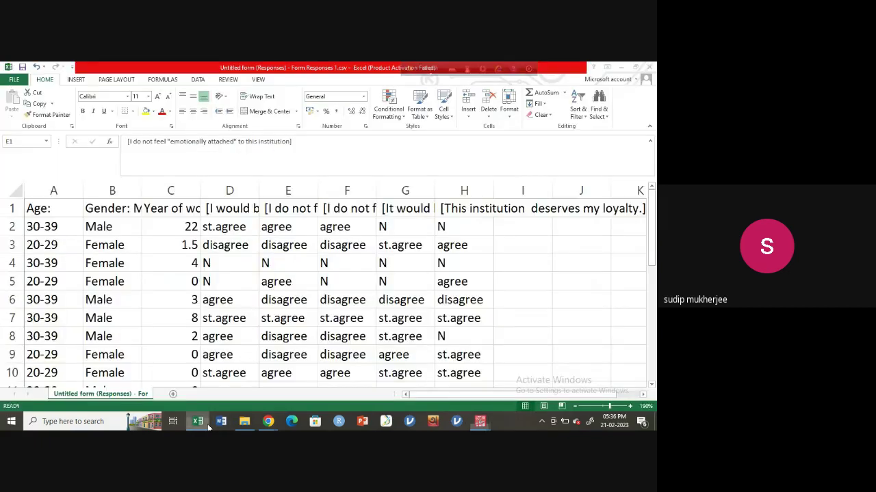
{"action": "left_click", "coordinate": [347, 208]}
{"action": "left_click", "coordinate": [414, 208]}
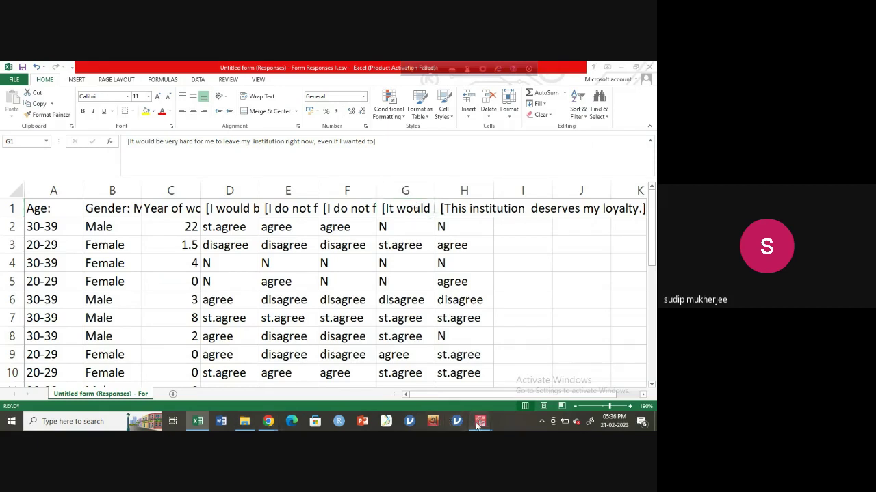
{"action": "mouse_move", "coordinate": [458, 420]}
{"action": "left_click", "coordinate": [588, 378]}
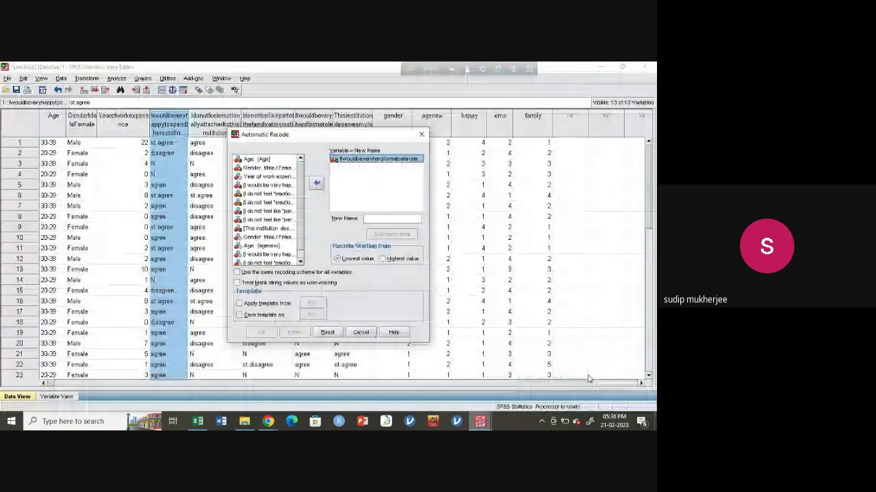
Name the recoded "very hard for me to leave" variable leave, run the recode and return to the data editor.
{"action": "left_click", "coordinate": [378, 218]}
{"action": "type", "text": "le"}
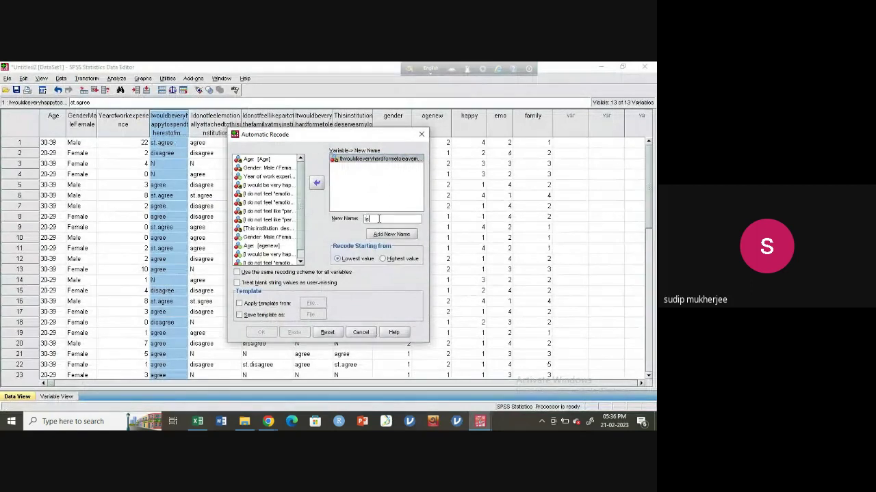
{"action": "type", "text": "ave"}
{"action": "left_click", "coordinate": [394, 236]}
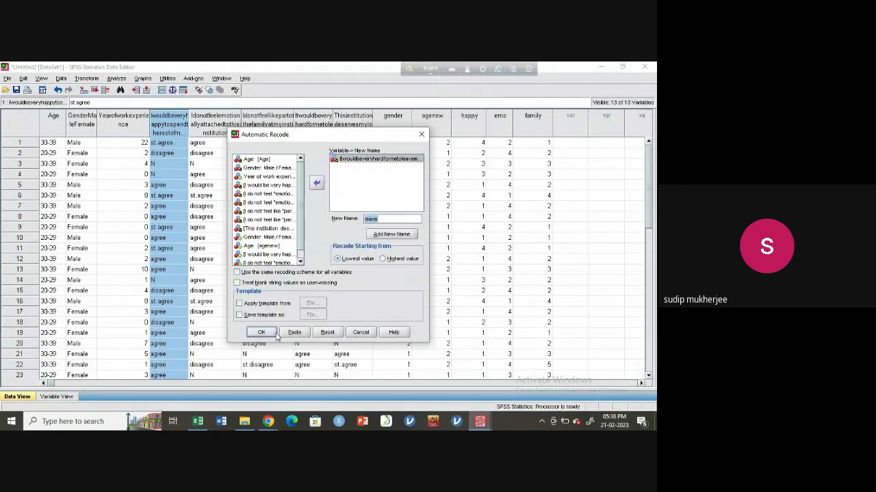
{"action": "left_click", "coordinate": [261, 332]}
{"action": "mouse_move", "coordinate": [479, 422]}
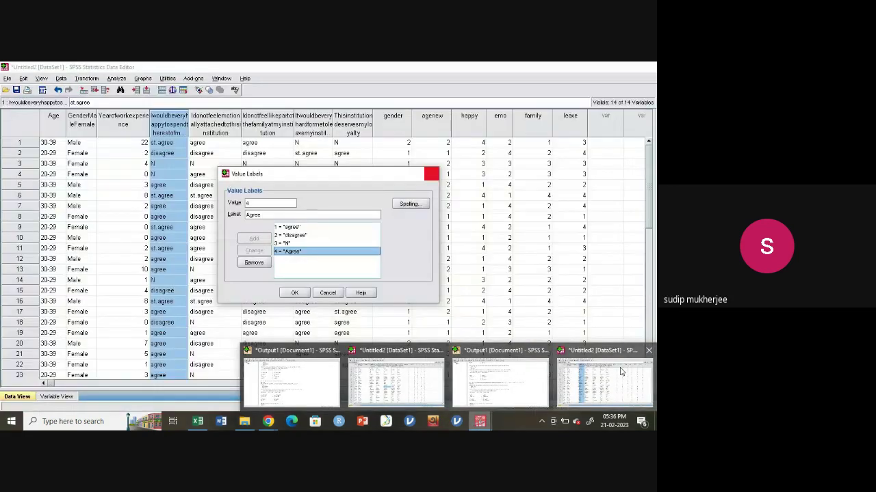
{"action": "left_click", "coordinate": [621, 371]}
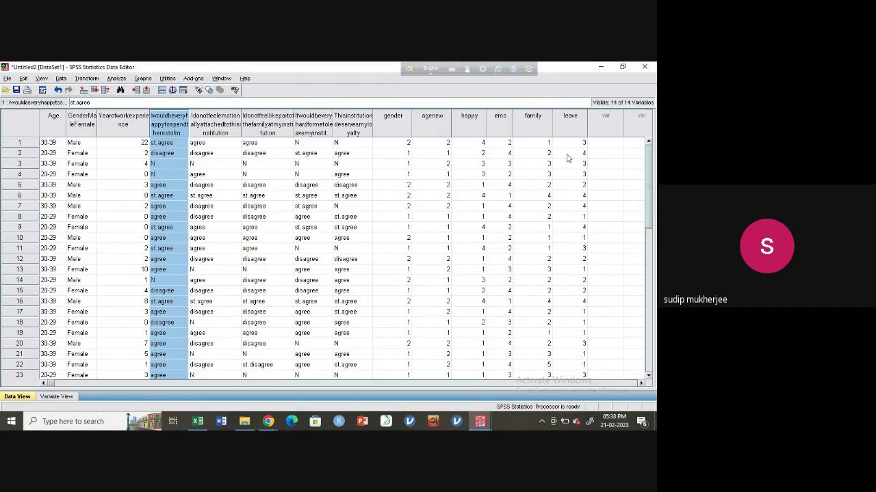
Review the happy, emo, family and leave columns and show the variable definitions.
{"action": "left_click", "coordinate": [468, 119]}
{"action": "left_click", "coordinate": [503, 117]}
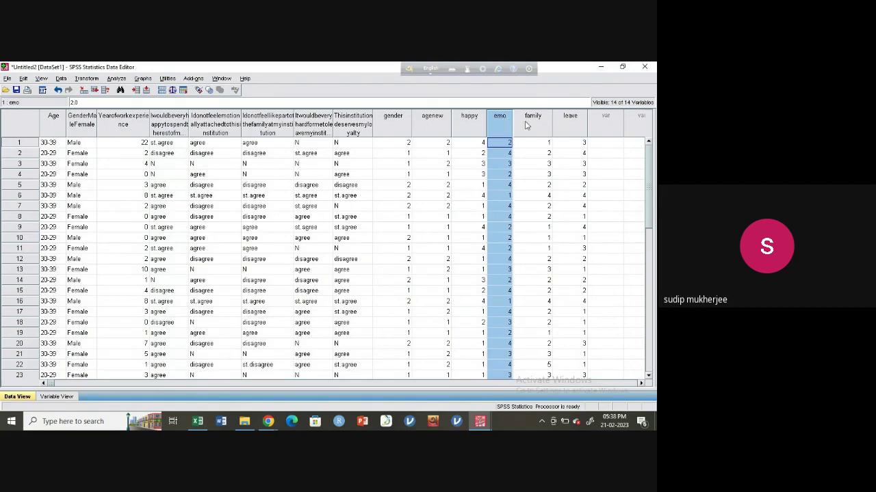
{"action": "left_click", "coordinate": [531, 120]}
{"action": "left_click", "coordinate": [571, 123]}
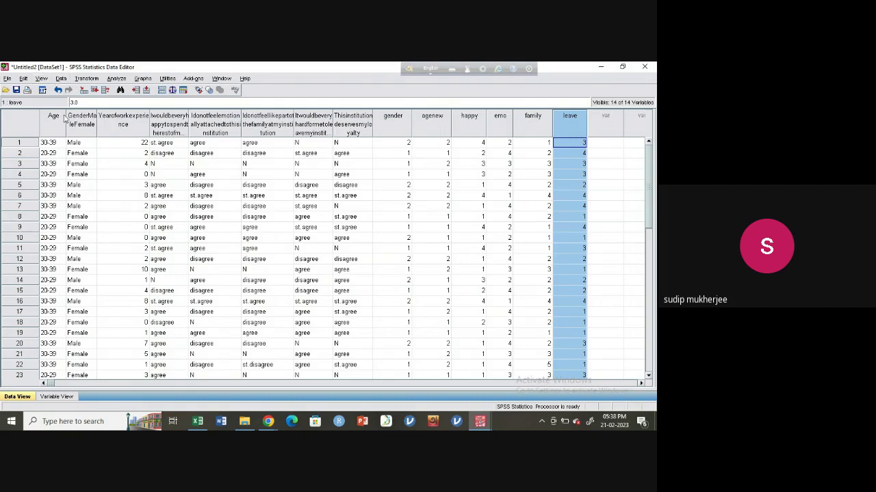
{"action": "left_click", "coordinate": [57, 397]}
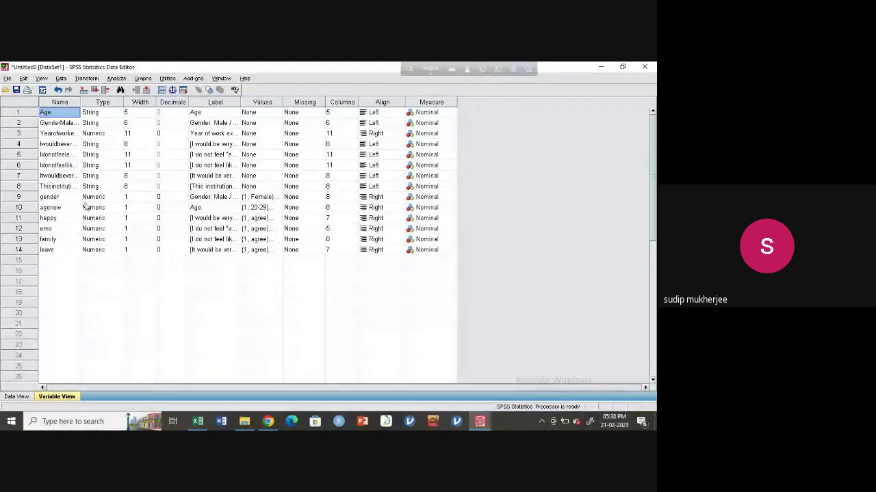
Delete the original text variables for the "It would be very hard" and "I do not feel like part of the family" items.
{"action": "left_click", "coordinate": [18, 188]}
{"action": "left_click", "coordinate": [18, 175]}
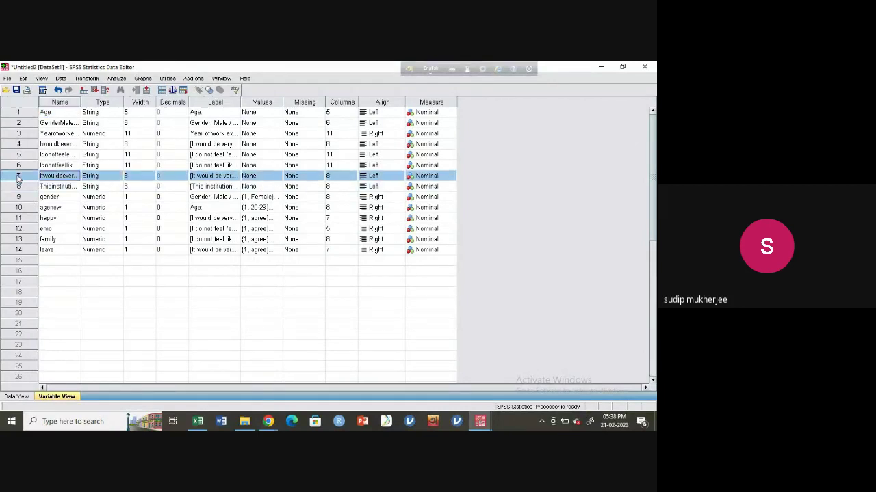
{"action": "right_click", "coordinate": [18, 176]}
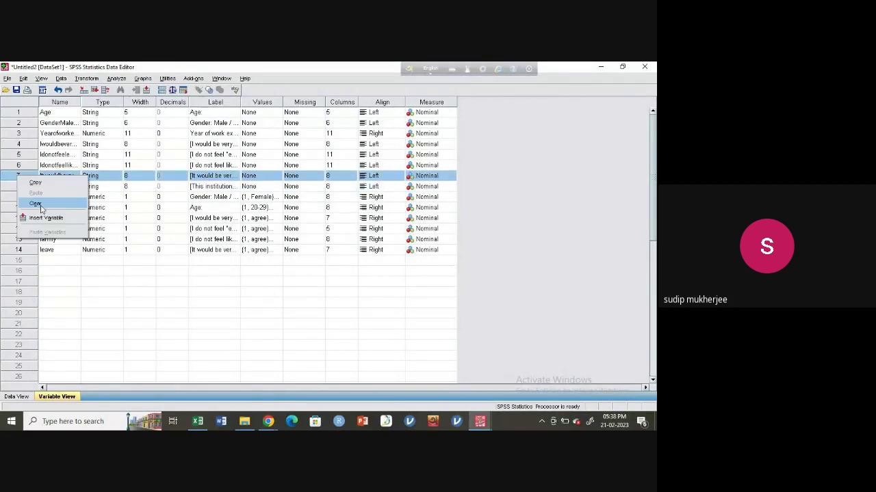
{"action": "left_click", "coordinate": [41, 208]}
{"action": "left_click", "coordinate": [20, 165]}
{"action": "right_click", "coordinate": [20, 165]}
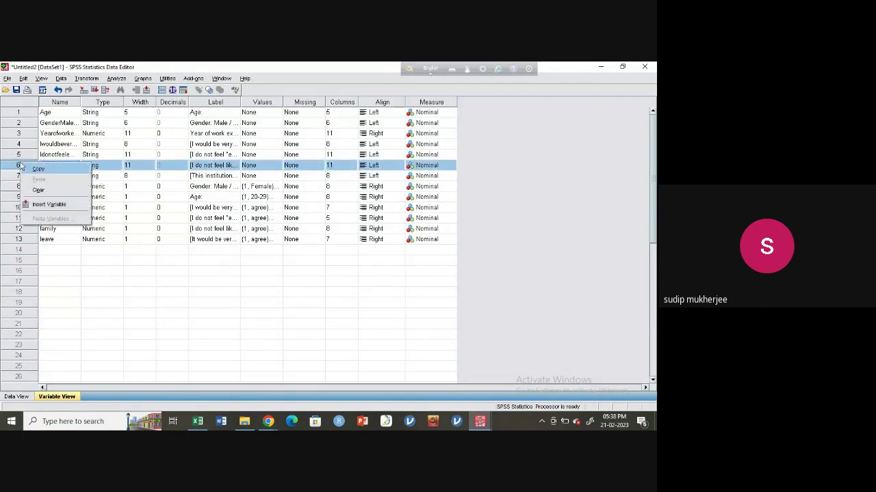
{"action": "left_click", "coordinate": [39, 190]}
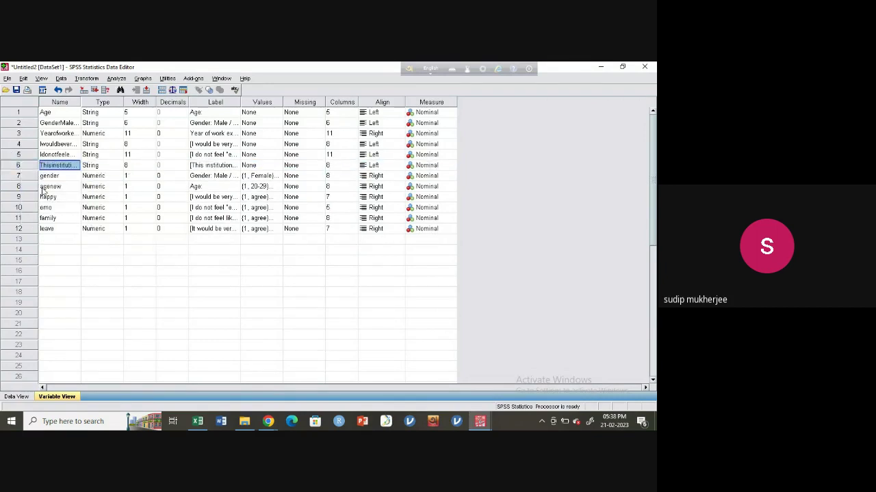
Delete the original text variables for the "I would be very happy" item, Age and Gender.
{"action": "right_click", "coordinate": [26, 146]}
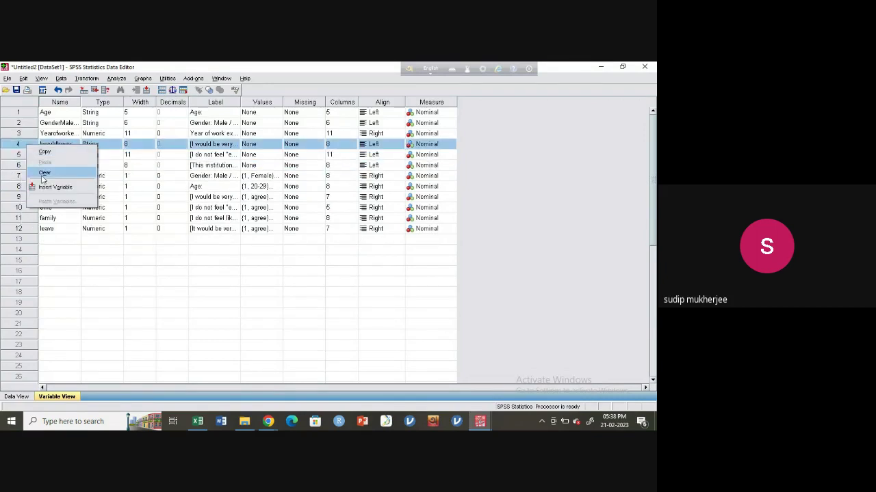
{"action": "left_click", "coordinate": [34, 171]}
{"action": "right_click", "coordinate": [22, 114]}
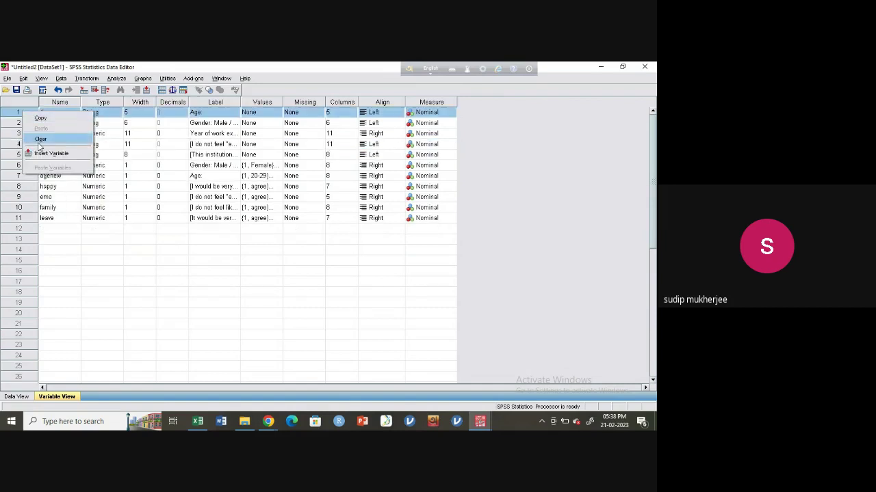
{"action": "left_click", "coordinate": [38, 139]}
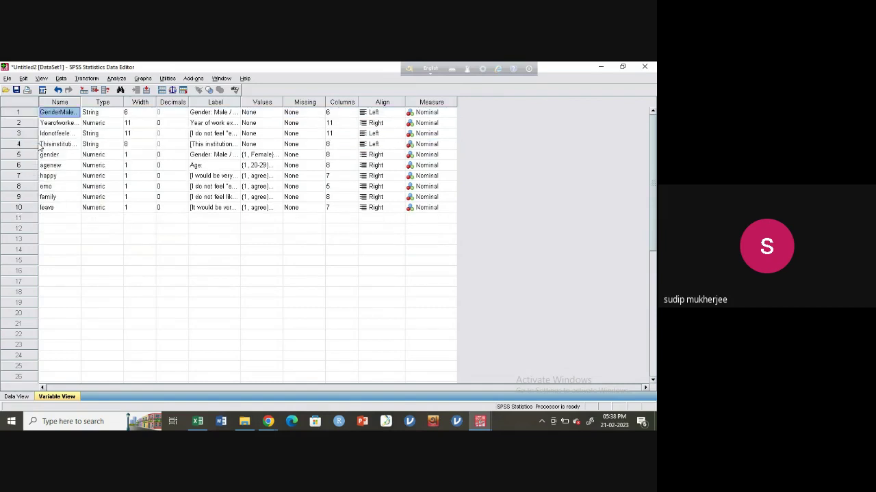
{"action": "right_click", "coordinate": [20, 115]}
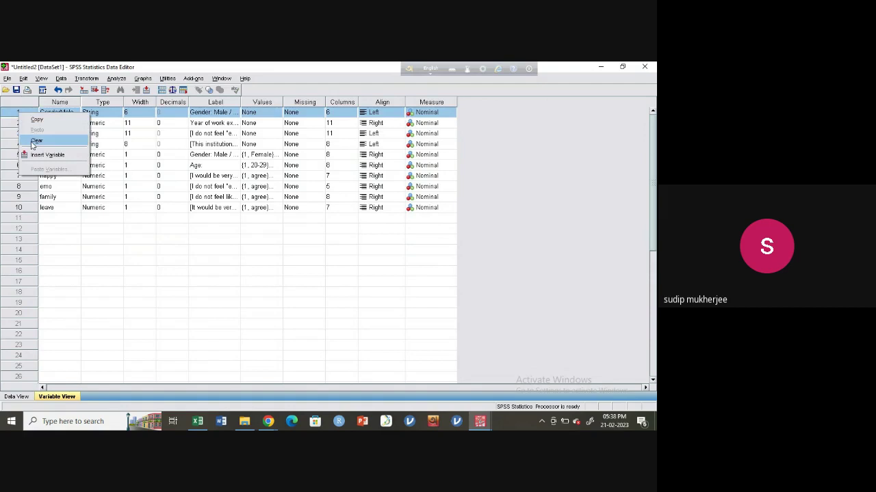
{"action": "left_click", "coordinate": [36, 141]}
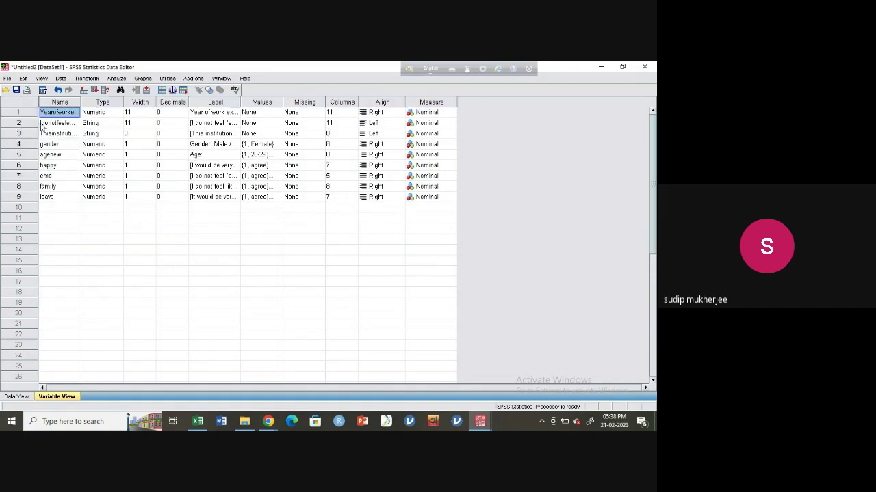
Delete the original text variables for the "I do not feel emotionally" and "This institution" items.
{"action": "left_click", "coordinate": [41, 124]}
{"action": "left_click", "coordinate": [66, 135]}
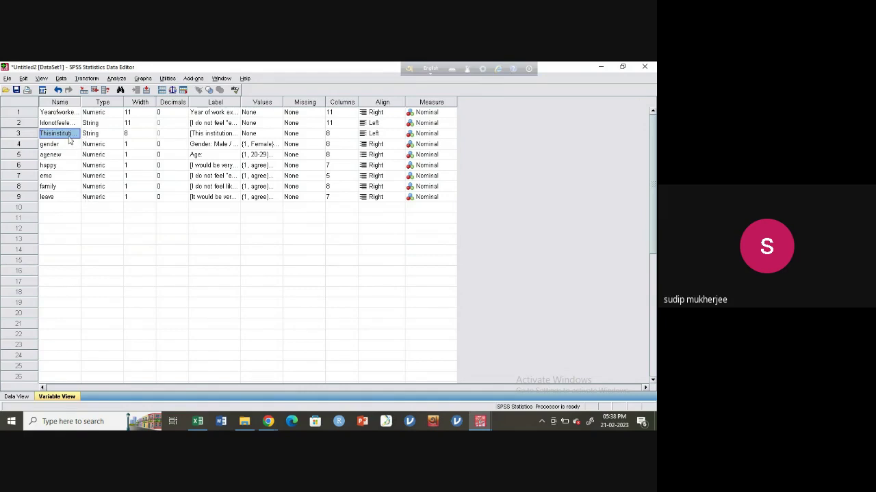
{"action": "right_click", "coordinate": [28, 124]}
{"action": "left_click", "coordinate": [43, 153]}
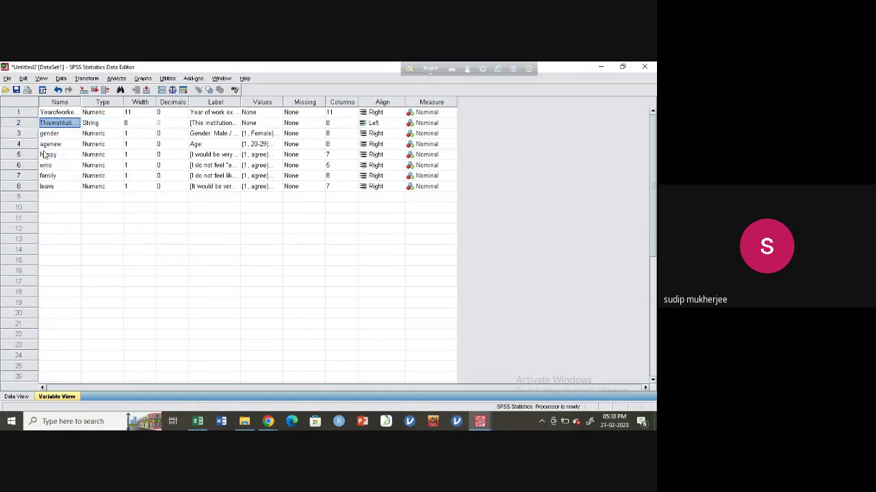
{"action": "right_click", "coordinate": [32, 125]}
{"action": "left_click", "coordinate": [44, 153]}
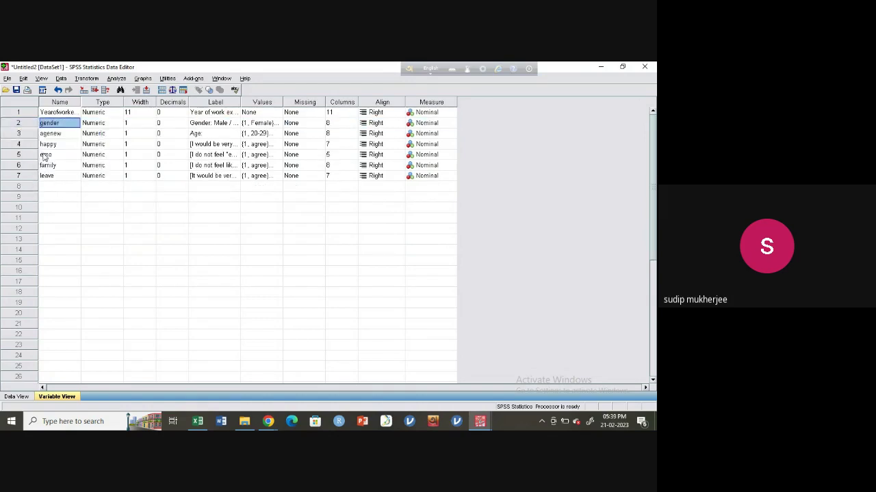
Return to the case data and set up a Compute Variable with the target variable named score.
{"action": "left_click", "coordinate": [21, 397]}
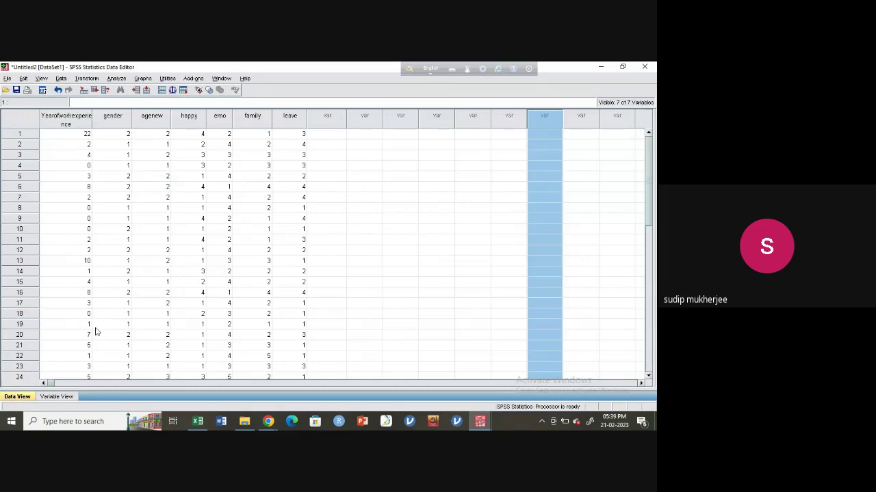
{"action": "left_click", "coordinate": [432, 198]}
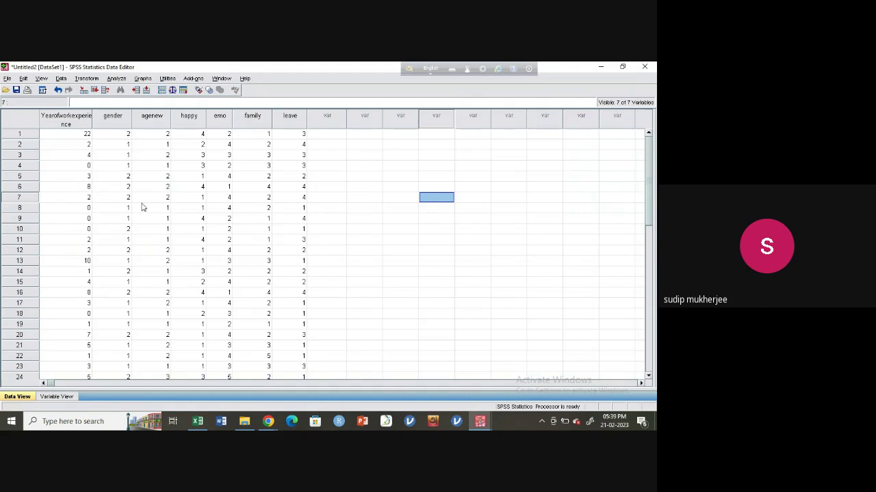
{"action": "left_click", "coordinate": [61, 79]}
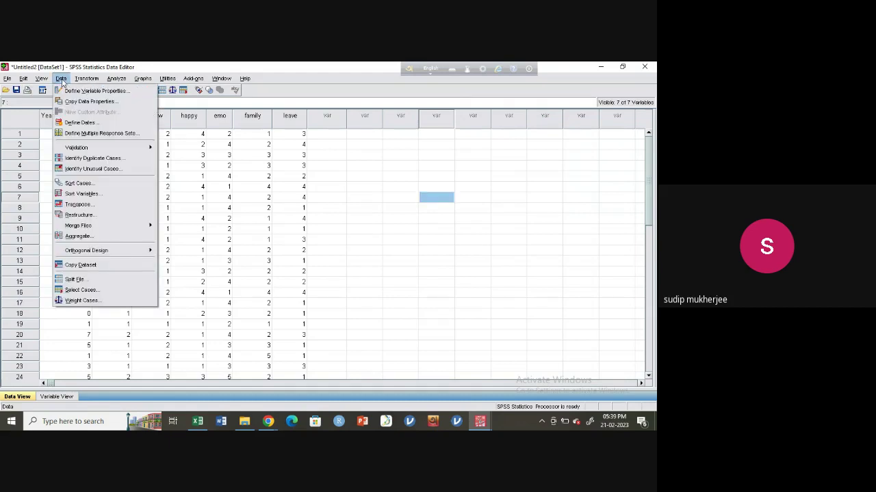
{"action": "mouse_move", "coordinate": [79, 82]}
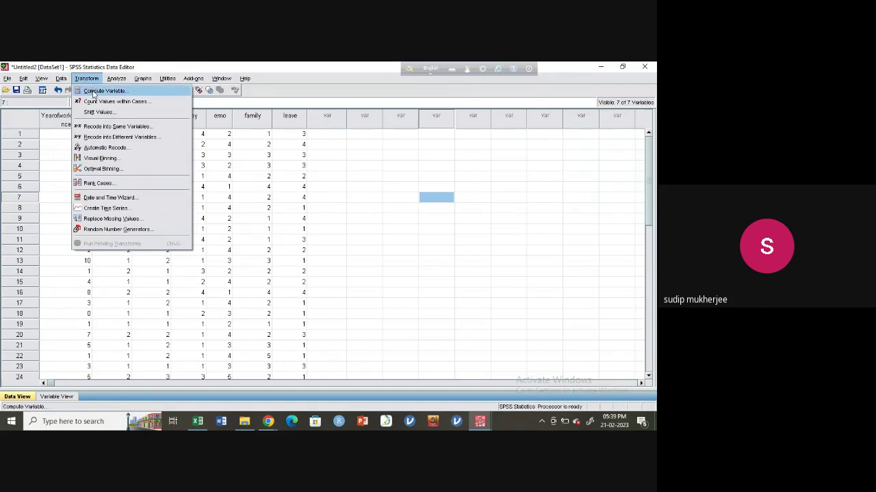
{"action": "left_click", "coordinate": [93, 94]}
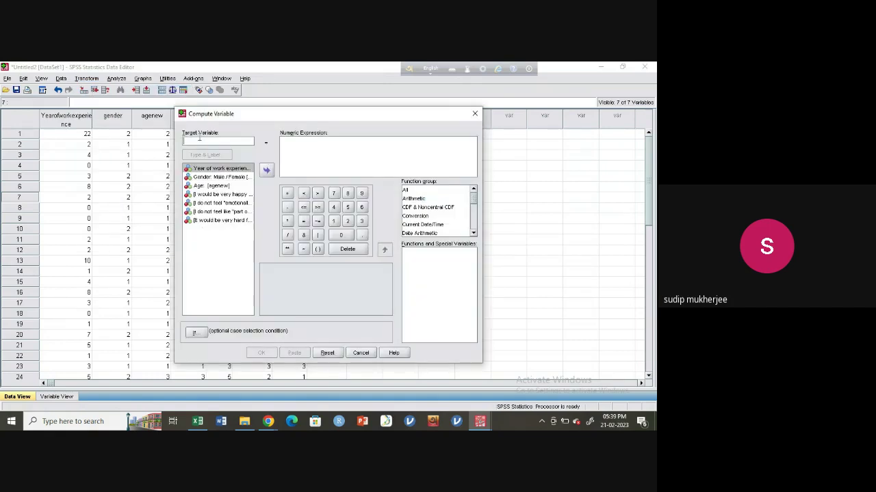
{"action": "type", "text": "score"}
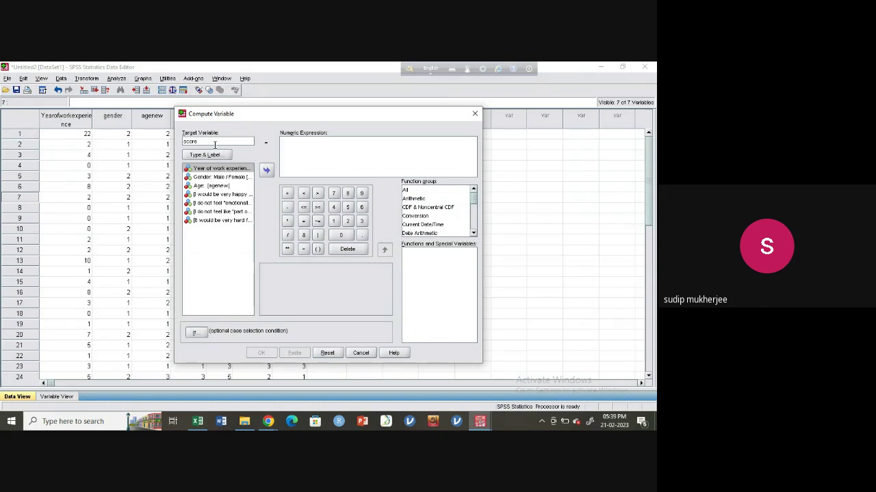
{"action": "left_click", "coordinate": [295, 157]}
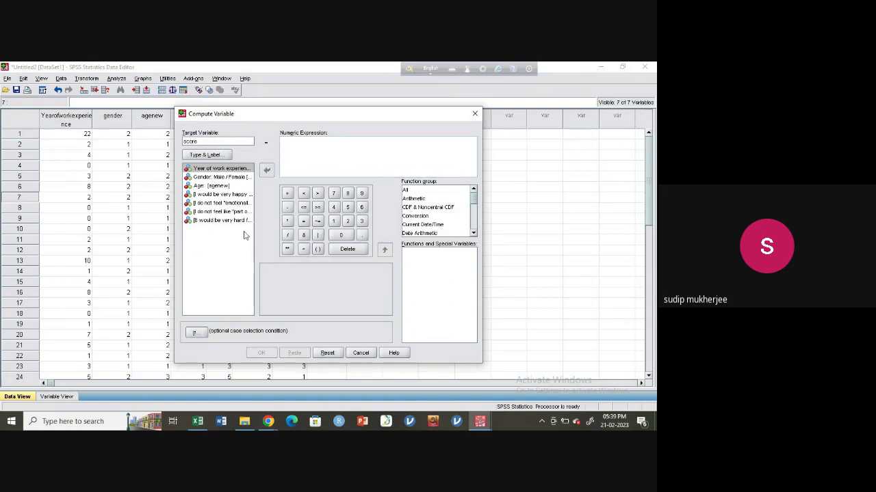
Begin the numeric expression for score with happy + emo and a further plus sign.
{"action": "left_click", "coordinate": [226, 197]}
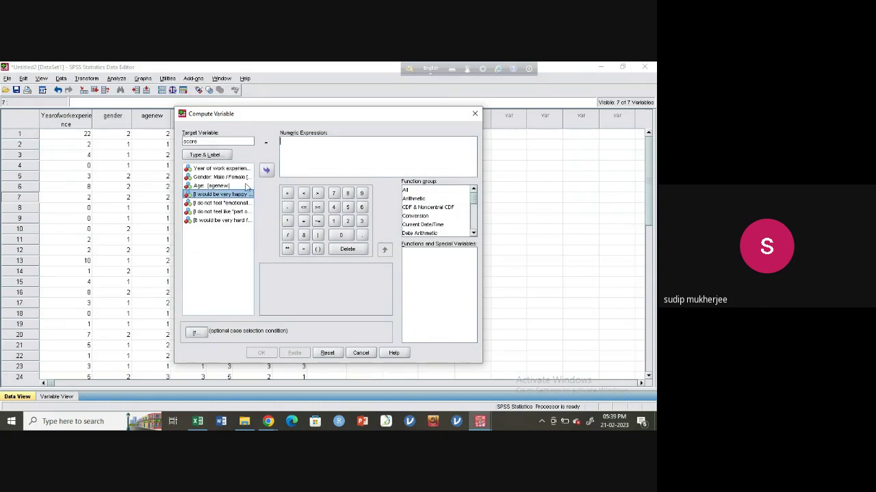
{"action": "left_click", "coordinate": [267, 171]}
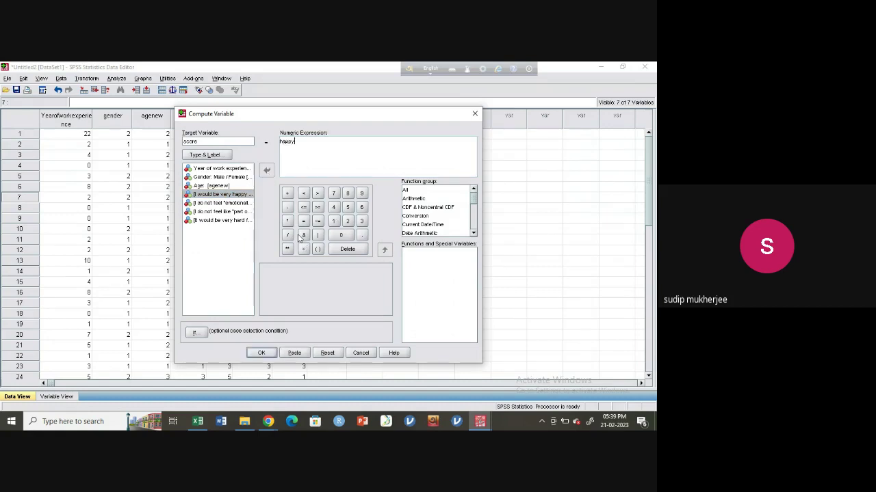
{"action": "left_click", "coordinate": [287, 194]}
{"action": "left_click", "coordinate": [239, 203]}
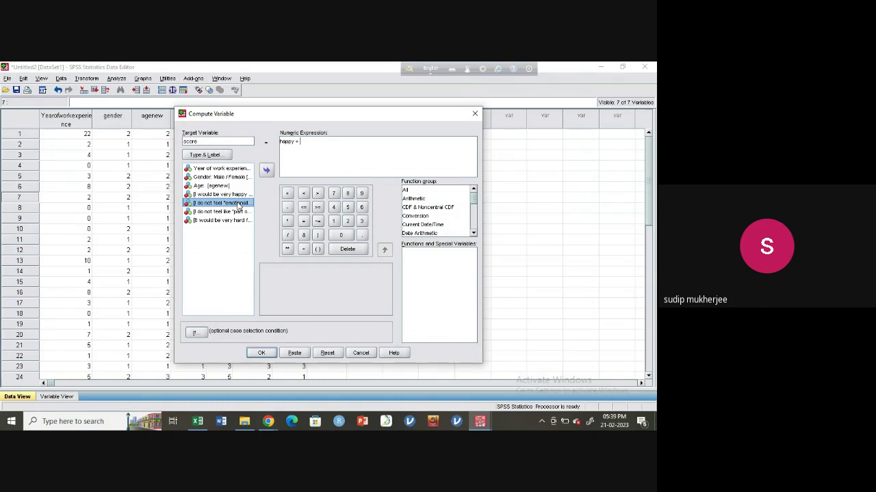
{"action": "left_click", "coordinate": [273, 171]}
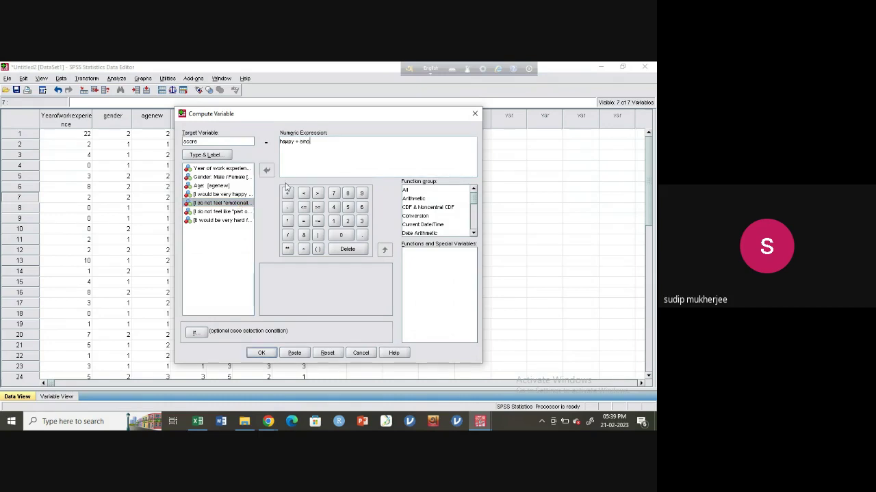
{"action": "left_click", "coordinate": [287, 194]}
Complete the score expression by adding family and leave, so it reads happy + emo + family + leave.
{"action": "left_click", "coordinate": [198, 213]}
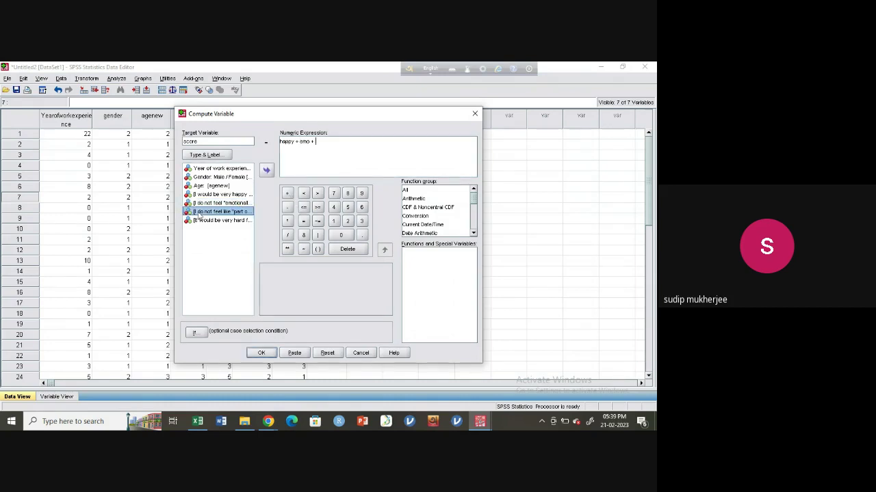
{"action": "left_click", "coordinate": [267, 170]}
{"action": "left_click", "coordinate": [287, 194]}
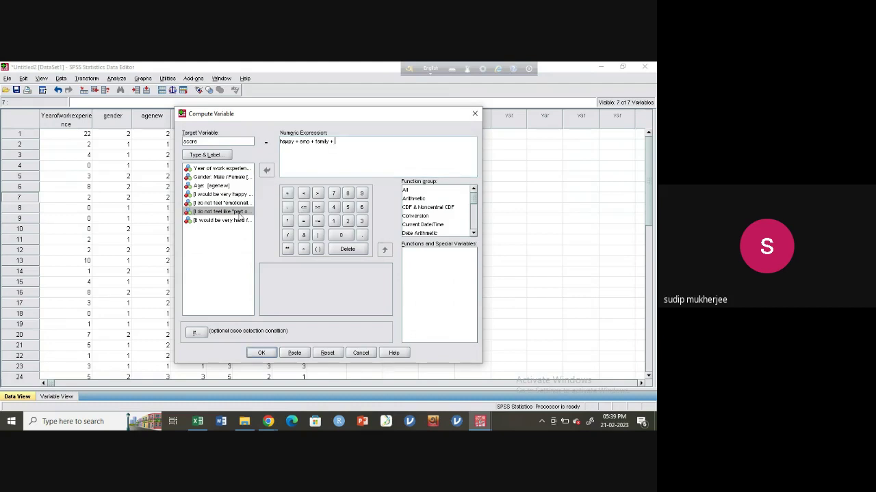
{"action": "left_click", "coordinate": [236, 221]}
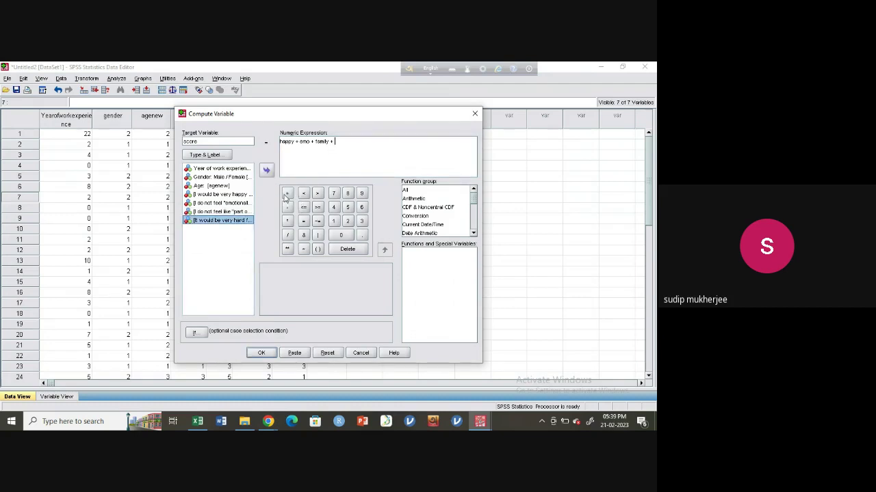
{"action": "left_click", "coordinate": [288, 194]}
{"action": "key", "text": "BackSpace"}
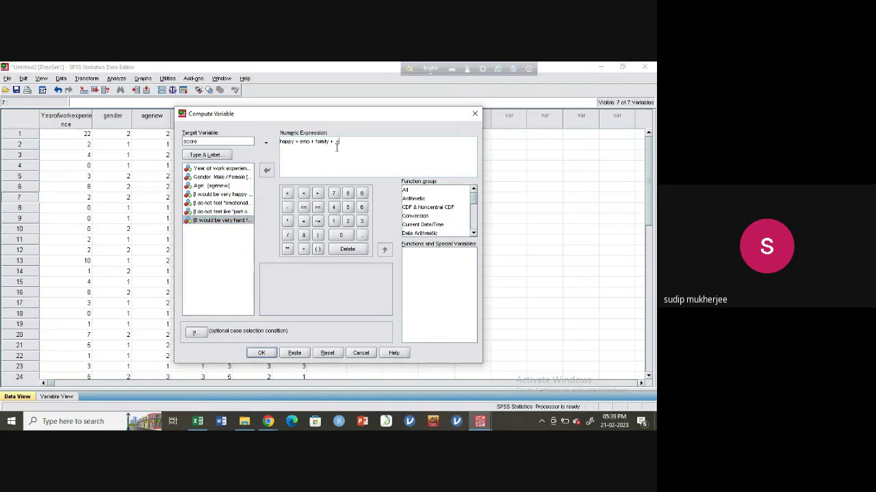
{"action": "double_click", "coordinate": [216, 221]}
Look through the available function groups, including Arithmetic, and show the functions in the Statistical group.
{"action": "mouse_move", "coordinate": [473, 202]}
{"action": "left_mouse_down"}
{"action": "mouse_move", "coordinate": [472, 235]}
{"action": "mouse_move", "coordinate": [472, 200]}
{"action": "left_mouse_up"}
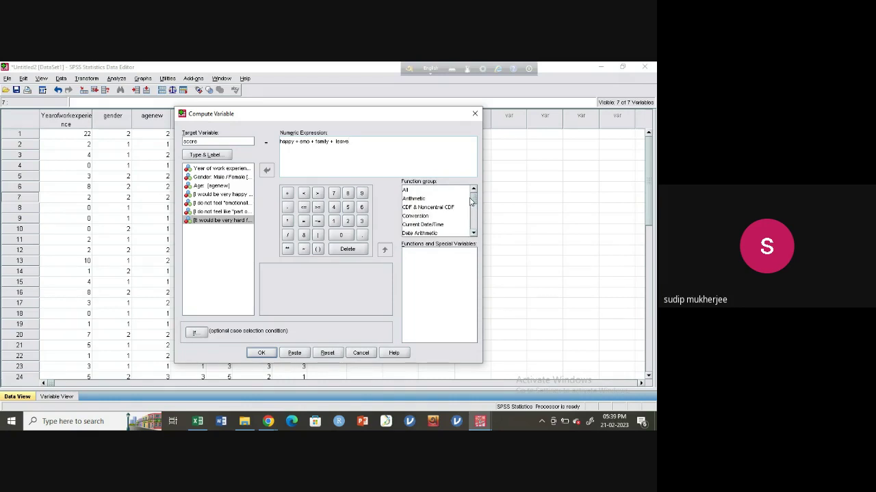
{"action": "left_click", "coordinate": [415, 200]}
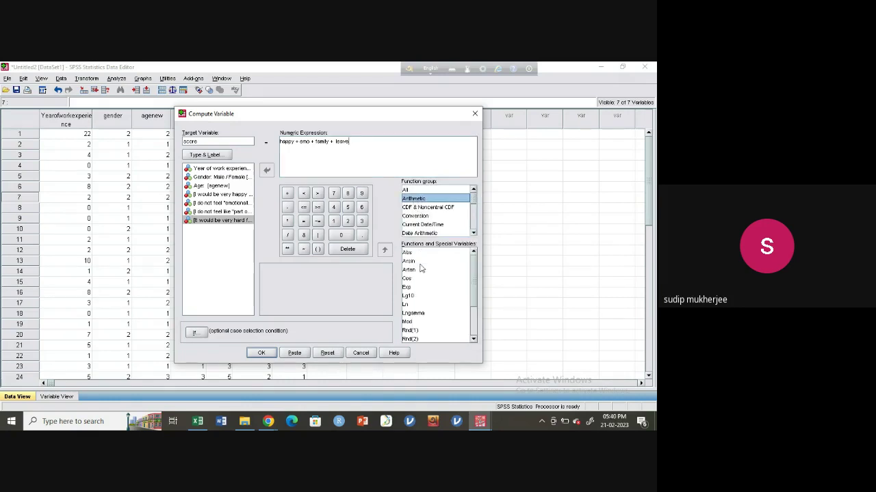
{"action": "scroll", "coordinate": [465, 307], "scroll_direction": "down", "scroll_amount": 2}
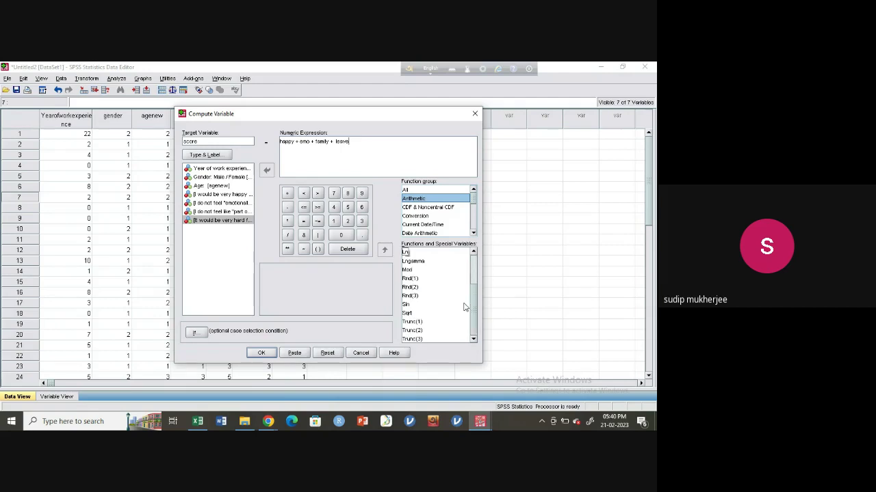
{"action": "scroll", "coordinate": [465, 307], "scroll_direction": "up", "scroll_amount": 2}
{"action": "left_click", "coordinate": [431, 199]}
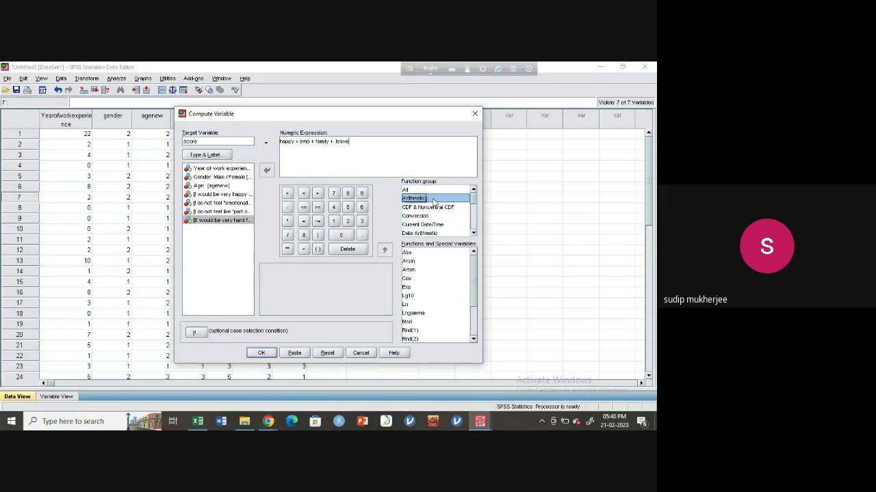
{"action": "scroll", "coordinate": [433, 202], "scroll_direction": "down", "scroll_amount": 2}
{"action": "left_click", "coordinate": [430, 191]}
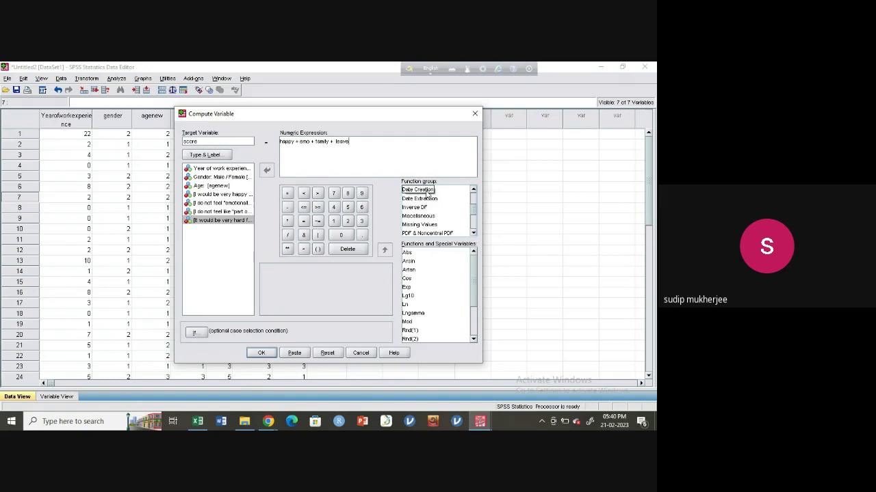
{"action": "left_click", "coordinate": [431, 198]}
{"action": "left_click", "coordinate": [429, 191]}
{"action": "left_click", "coordinate": [431, 199]}
{"action": "left_click", "coordinate": [433, 215]}
{"action": "left_click", "coordinate": [430, 206]}
{"action": "left_click", "coordinate": [433, 215]}
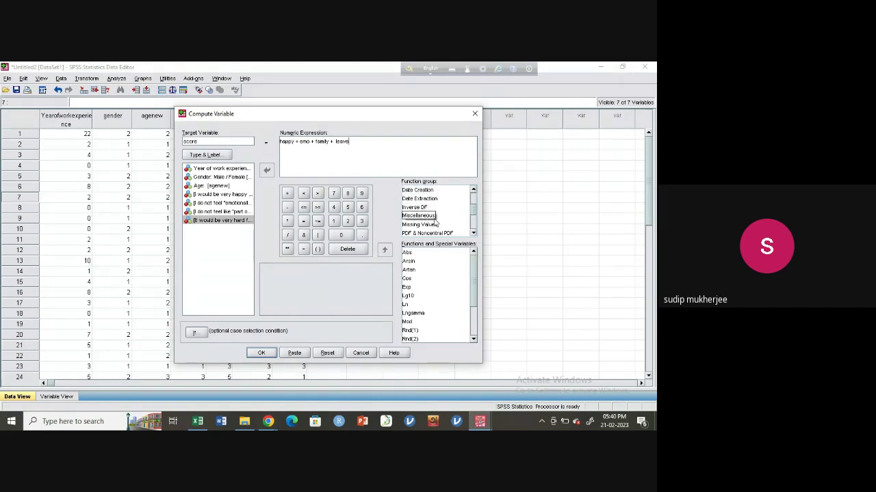
{"action": "left_click", "coordinate": [438, 224]}
{"action": "scroll", "coordinate": [441, 223], "scroll_direction": "down", "scroll_amount": 2}
{"action": "left_click", "coordinate": [429, 199]}
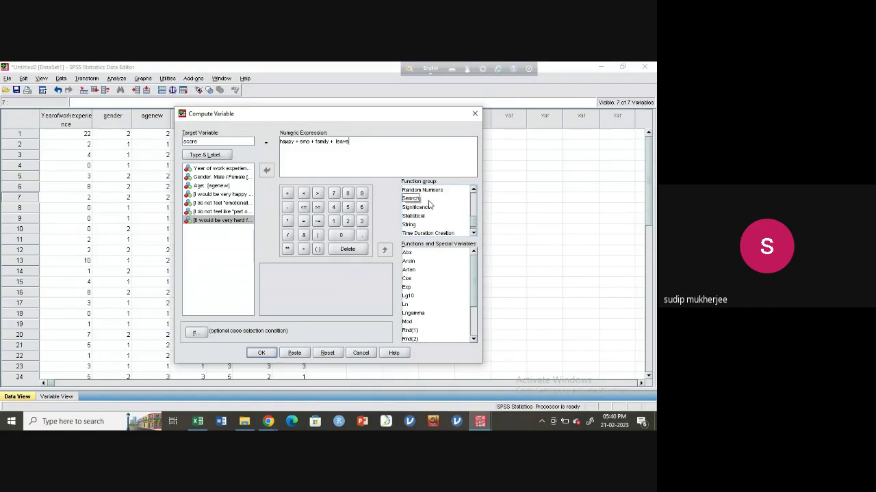
{"action": "left_click", "coordinate": [431, 216]}
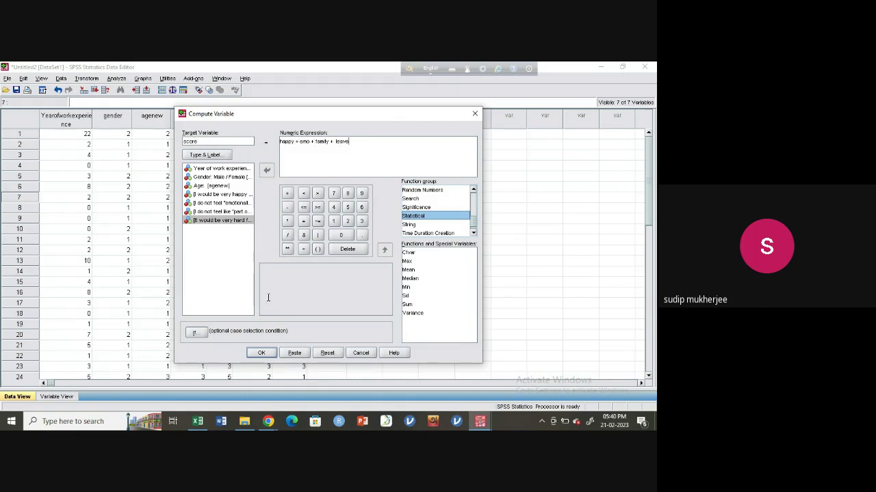
Run the score computation and return to the SPSS case data to view the new score column.
{"action": "left_click", "coordinate": [262, 352]}
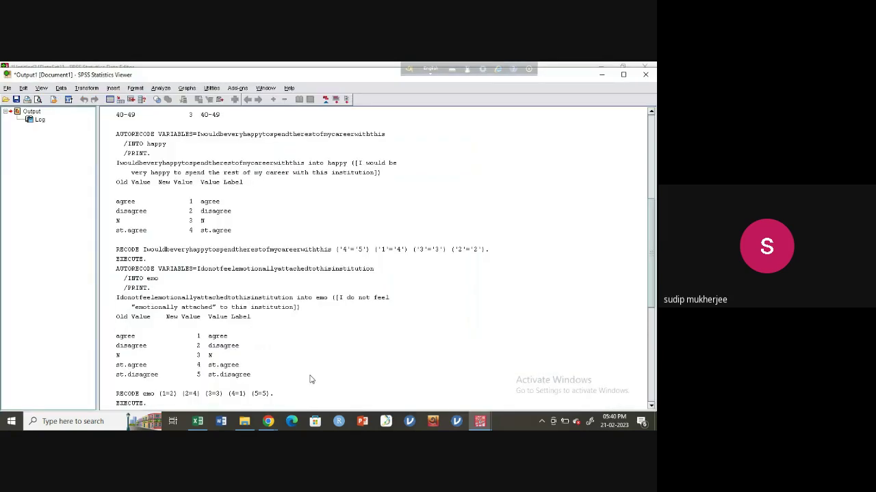
{"action": "mouse_move", "coordinate": [479, 421]}
{"action": "left_click", "coordinate": [560, 388]}
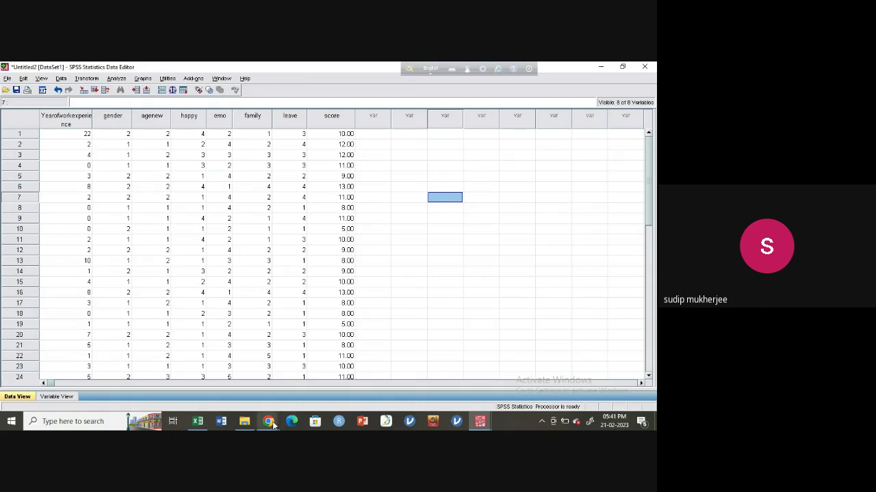
{"action": "mouse_move", "coordinate": [270, 423]}
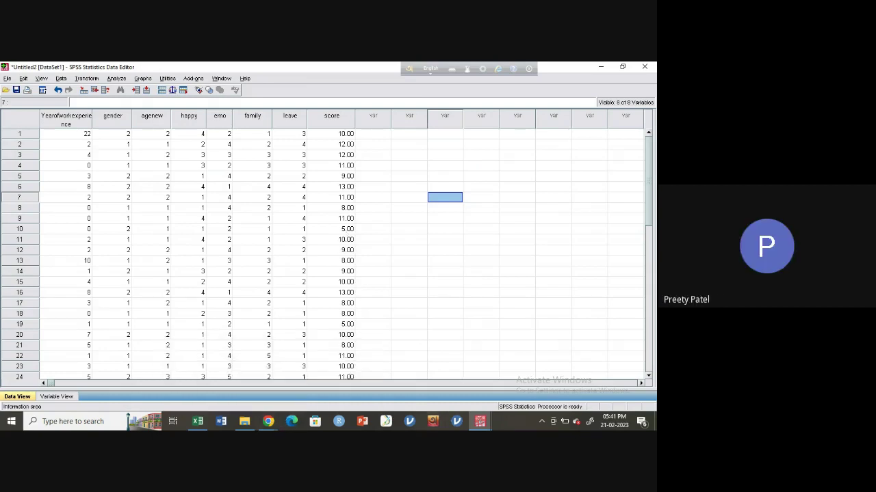
{"action": "left_click", "coordinate": [480, 425]}
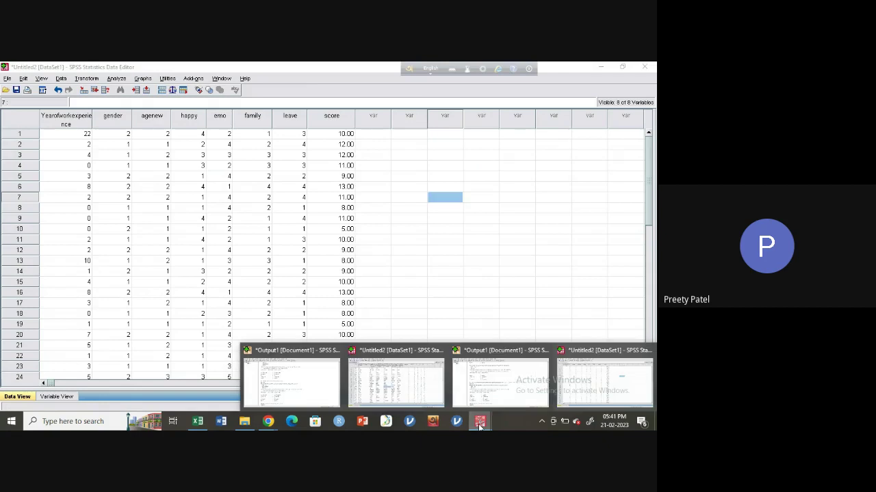
{"action": "left_click", "coordinate": [600, 379]}
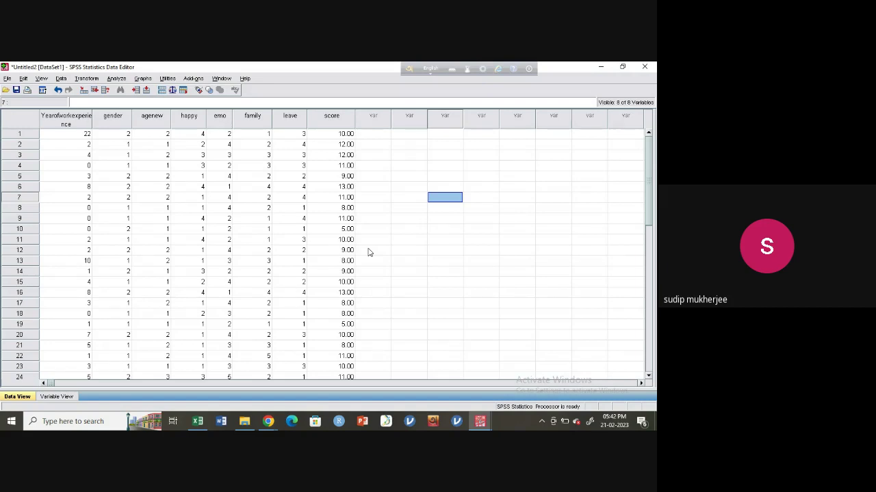
Check the original text responses in the Excel file and return to the scored case data in SPSS.
{"action": "left_click", "coordinate": [198, 421]}
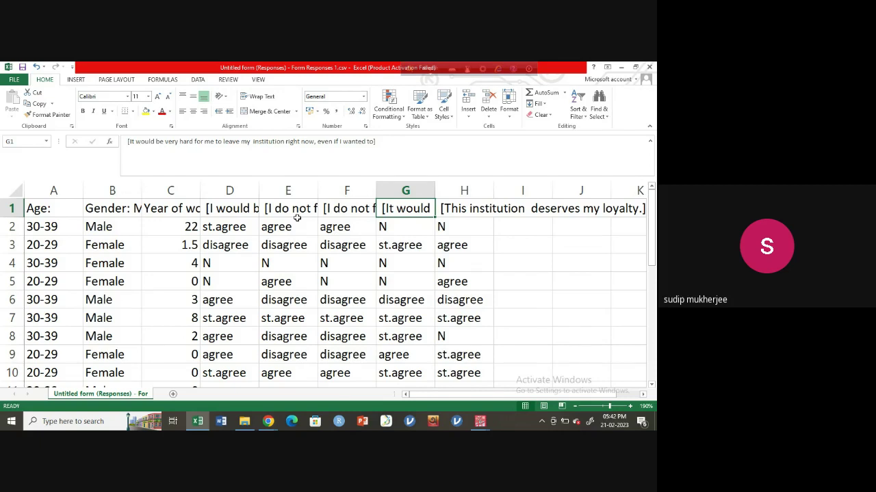
{"action": "left_click", "coordinate": [481, 424]}
{"action": "left_click", "coordinate": [598, 382]}
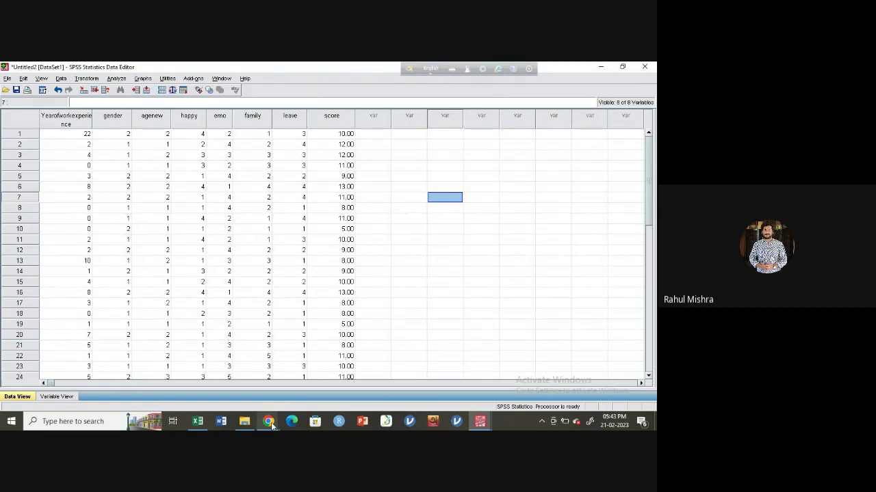
Check the form responses in Google Sheets and return to the scored case data in SPSS.
{"action": "mouse_move", "coordinate": [269, 422]}
{"action": "left_click", "coordinate": [240, 380]}
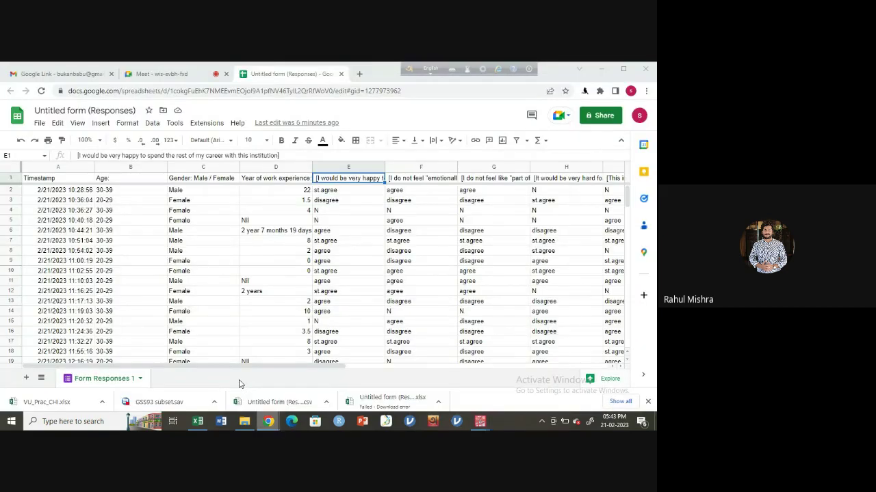
{"action": "mouse_move", "coordinate": [479, 421]}
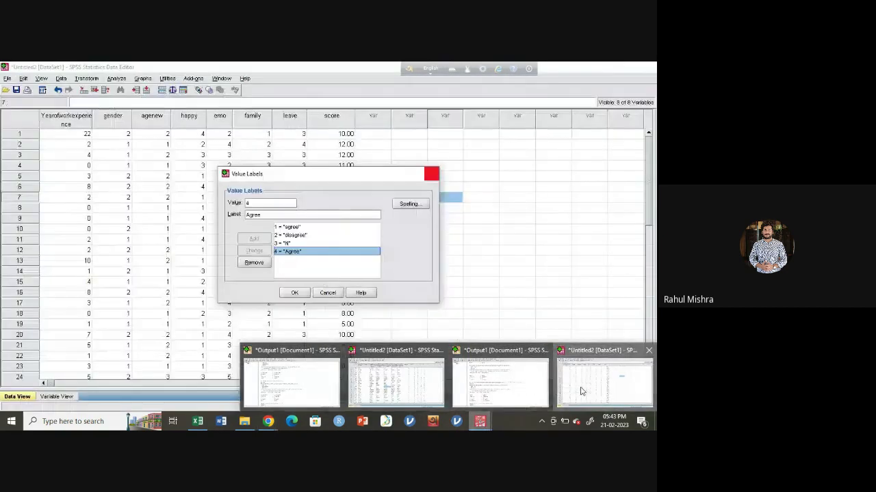
{"action": "left_click", "coordinate": [580, 391]}
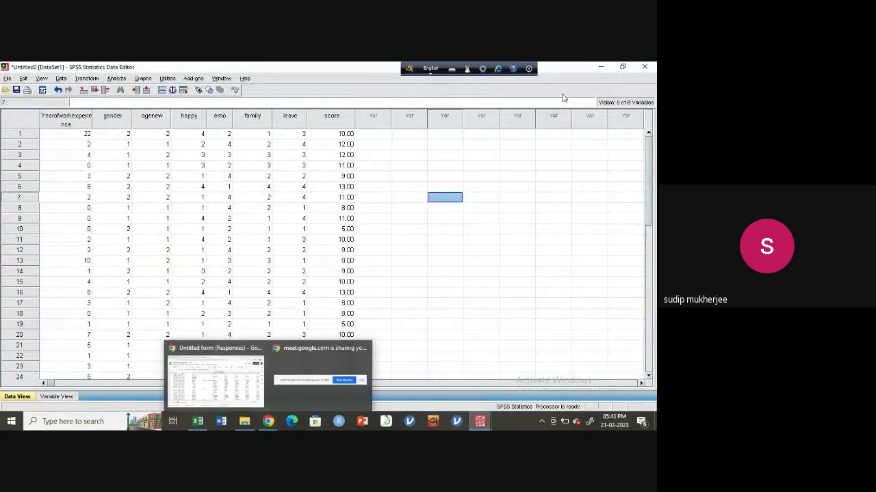
Minimize the open SPSS, Chrome and Excel windows and switch to the Google Meet call.
{"action": "left_click", "coordinate": [601, 67]}
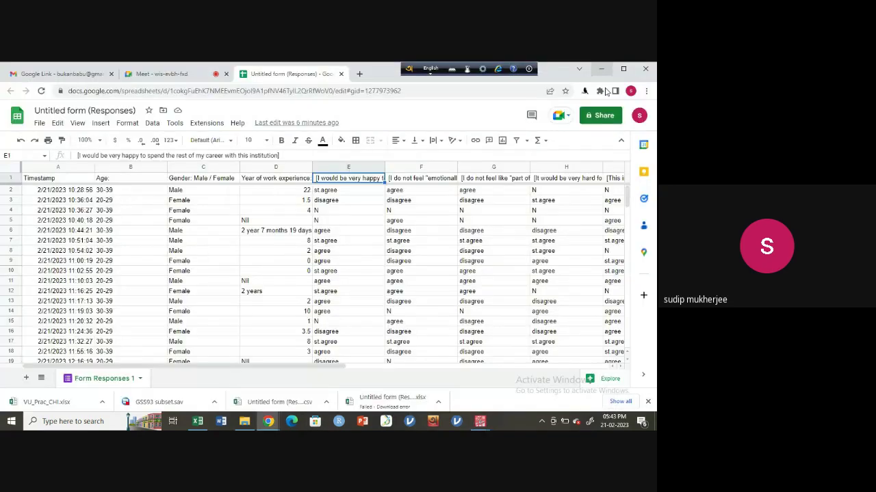
{"action": "left_click", "coordinate": [600, 69]}
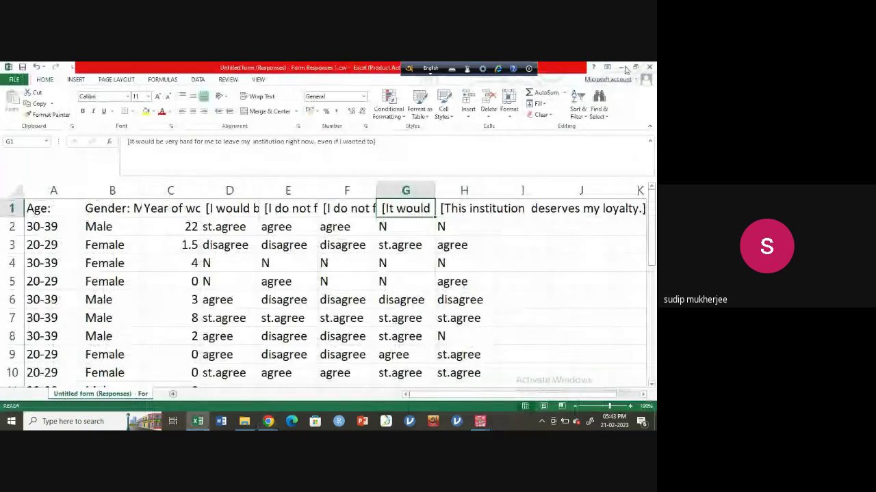
{"action": "left_click", "coordinate": [621, 68]}
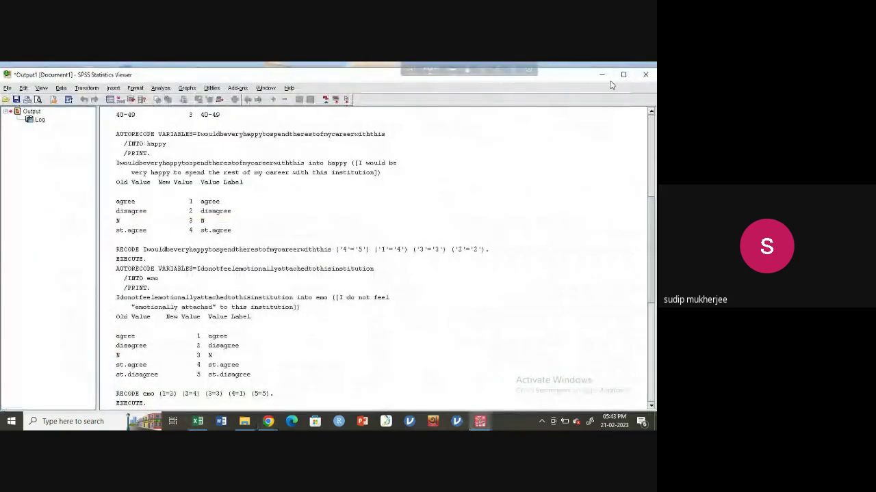
{"action": "left_click", "coordinate": [602, 74]}
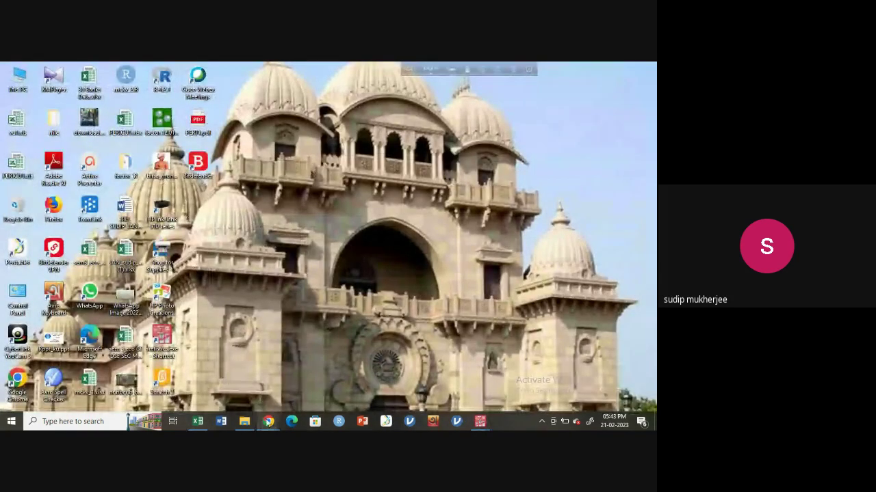
{"action": "mouse_move", "coordinate": [268, 422]}
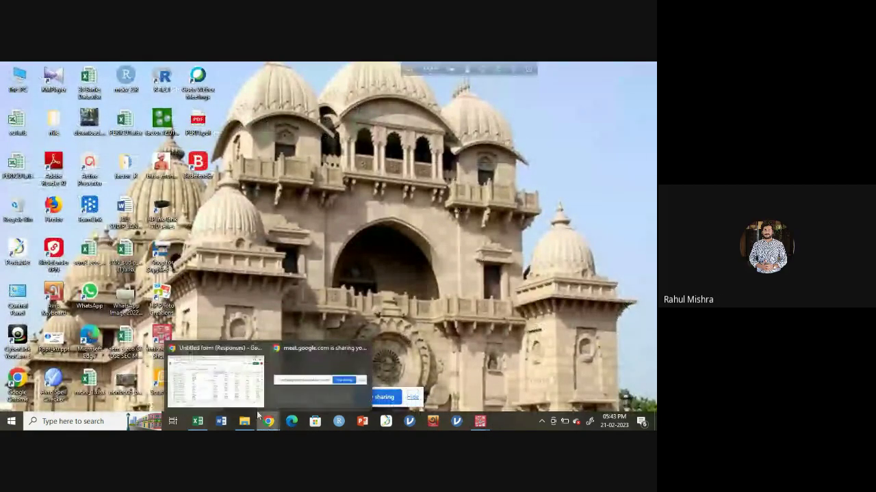
{"action": "left_click", "coordinate": [216, 380]}
{"action": "left_click", "coordinate": [165, 74]}
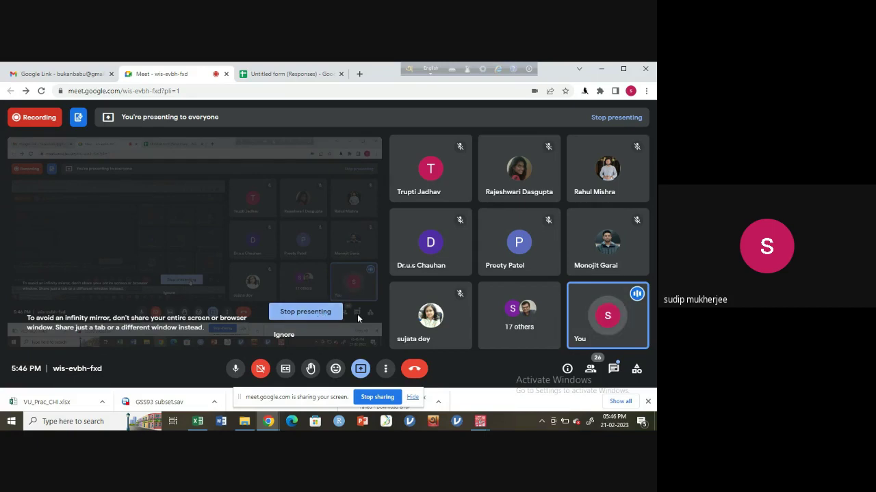
Bring the scored SPSS case data back up and hide the screen-sharing notice.
{"action": "left_click", "coordinate": [479, 421]}
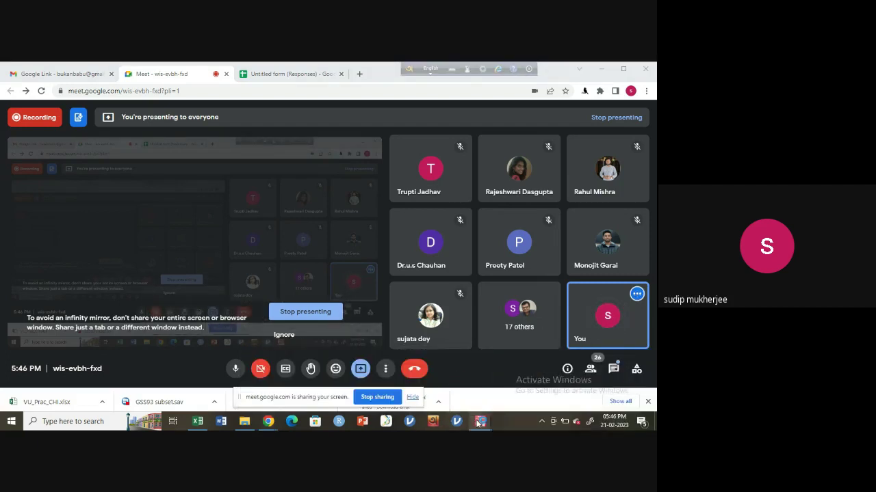
{"action": "mouse_move", "coordinate": [480, 422]}
{"action": "left_click", "coordinate": [561, 392]}
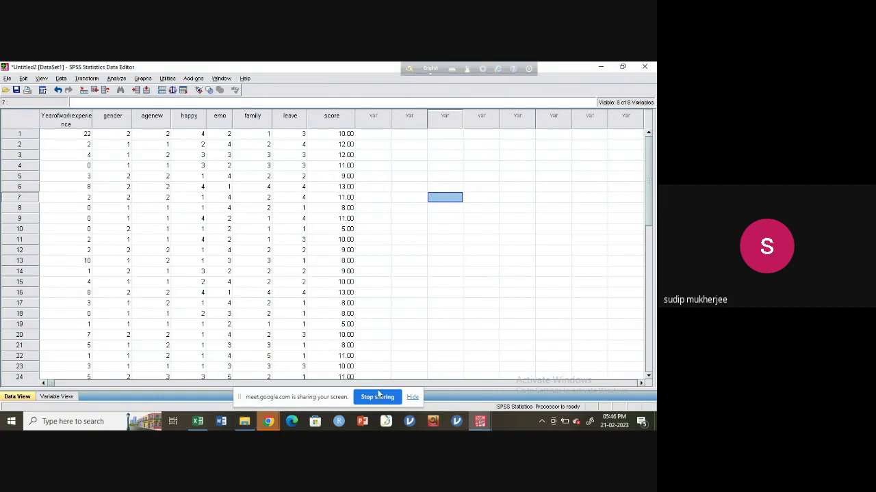
{"action": "left_click", "coordinate": [412, 397]}
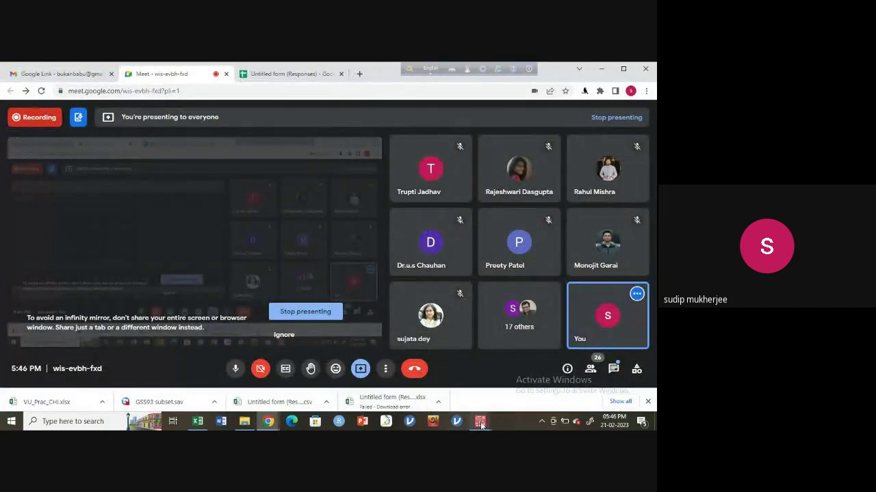
View the other SPSS dataset with the original text answers and q1 to q3, and return to the Google Meet call.
{"action": "mouse_move", "coordinate": [479, 421]}
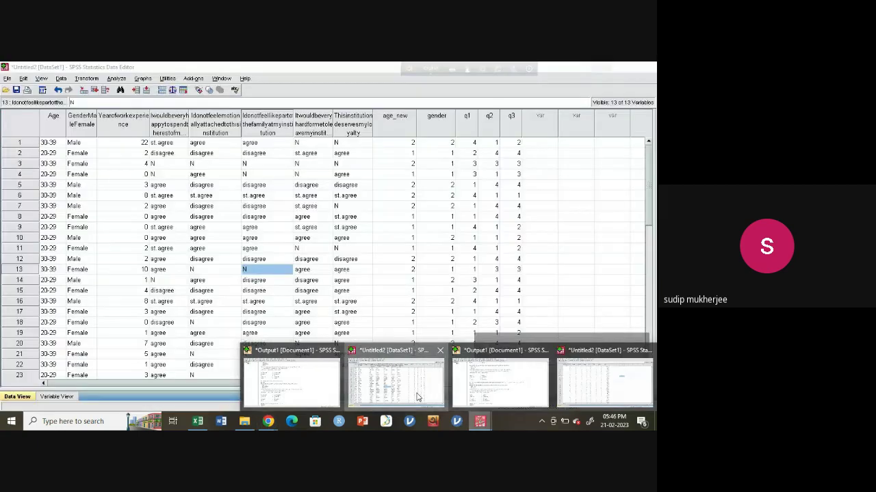
{"action": "left_click", "coordinate": [419, 397]}
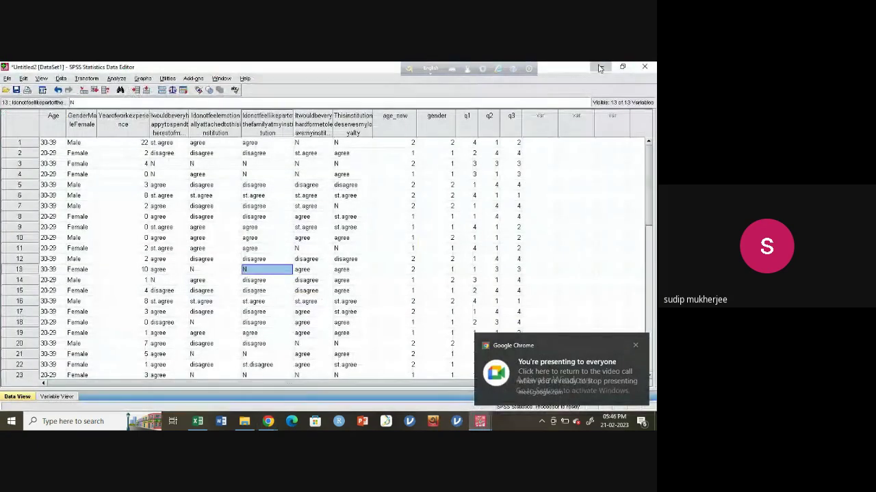
{"action": "left_click", "coordinate": [589, 364]}
Stop presenting the screen in the Google Meet call.
{"action": "left_click", "coordinate": [480, 421]}
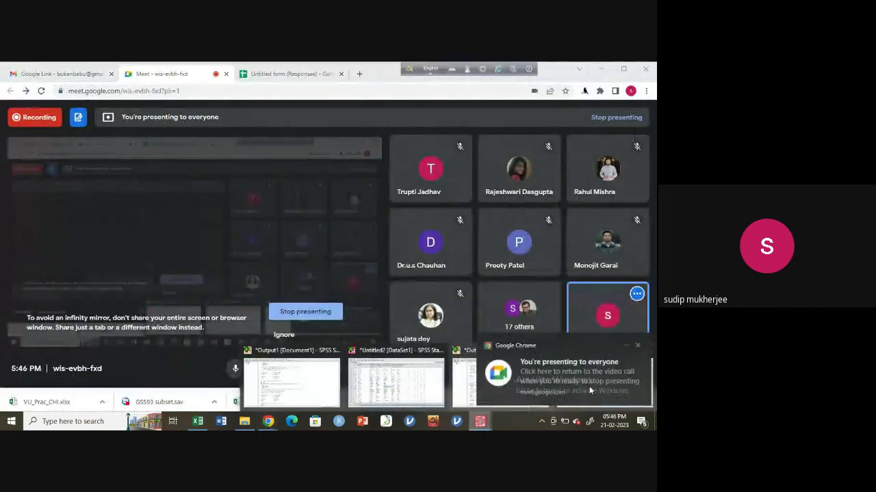
{"action": "left_click", "coordinate": [600, 364]}
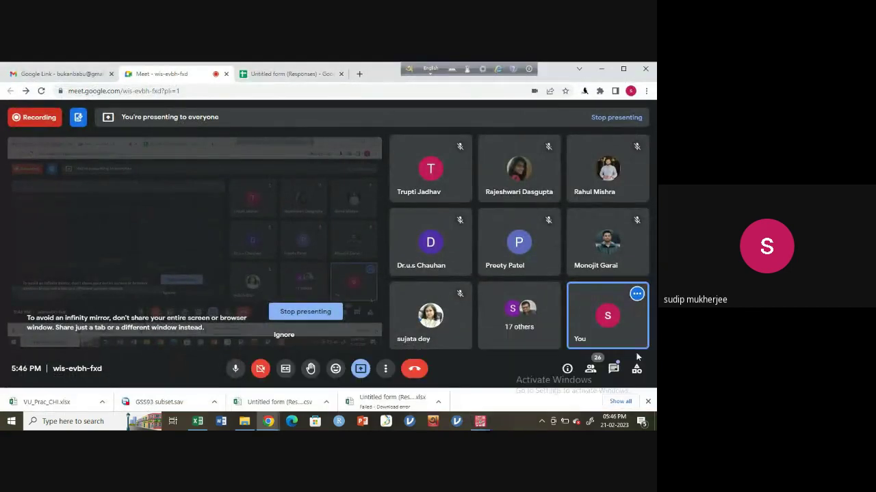
{"action": "left_click", "coordinate": [480, 420]}
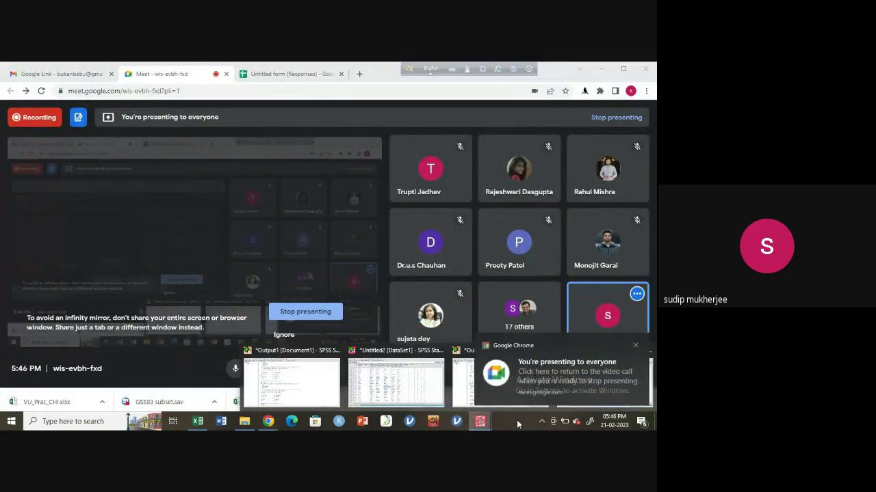
{"action": "left_click", "coordinate": [325, 318]}
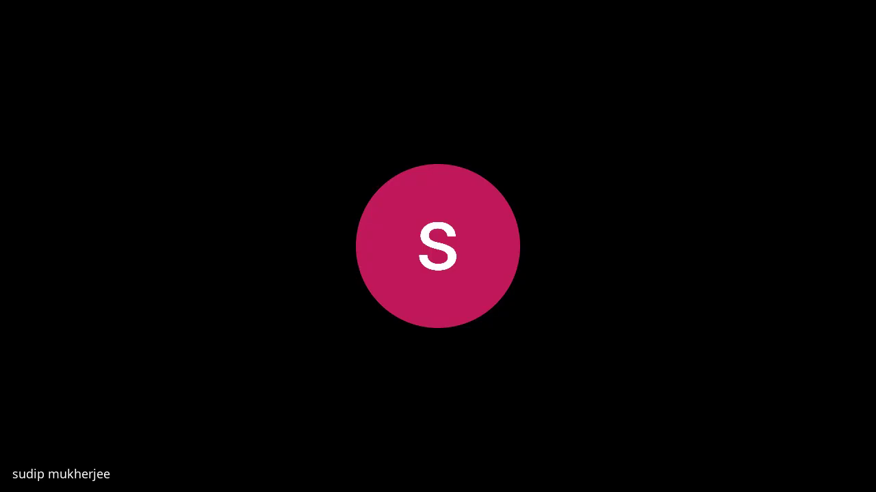